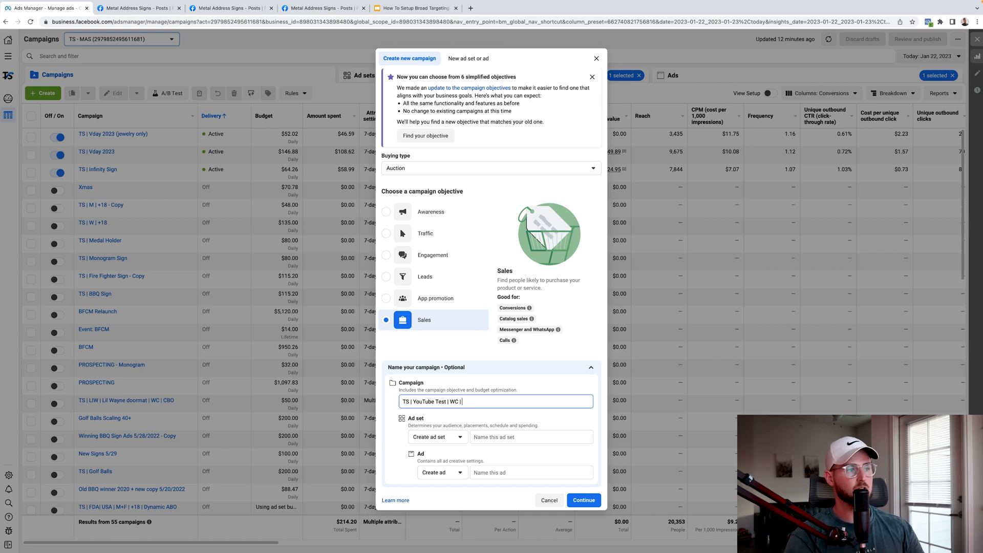
Complete the campaign name as "TS | YouTube Test | WC | CBO" and name the ad set "MAIN01 | USA | M+F | 18 | Broad | AP | oPUR"
{"action": "type", "text": "BO"}
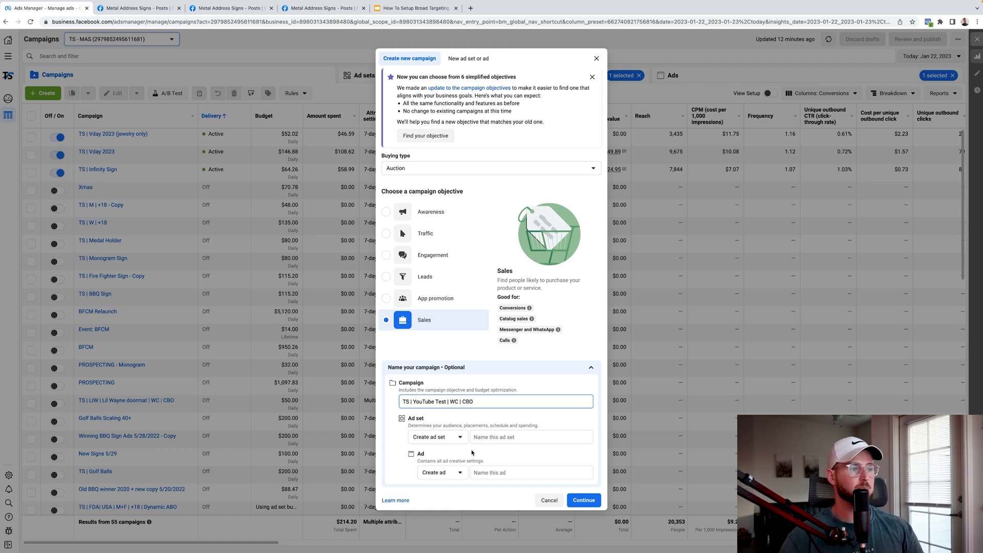
{"action": "left_click", "coordinate": [506, 436]}
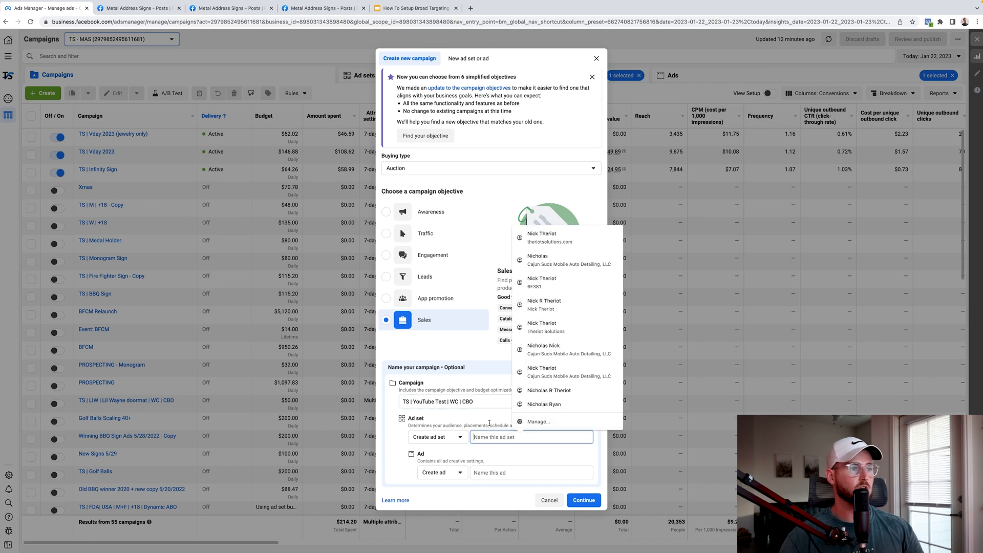
{"action": "left_click", "coordinate": [487, 436]}
{"action": "type", "text": "d"}
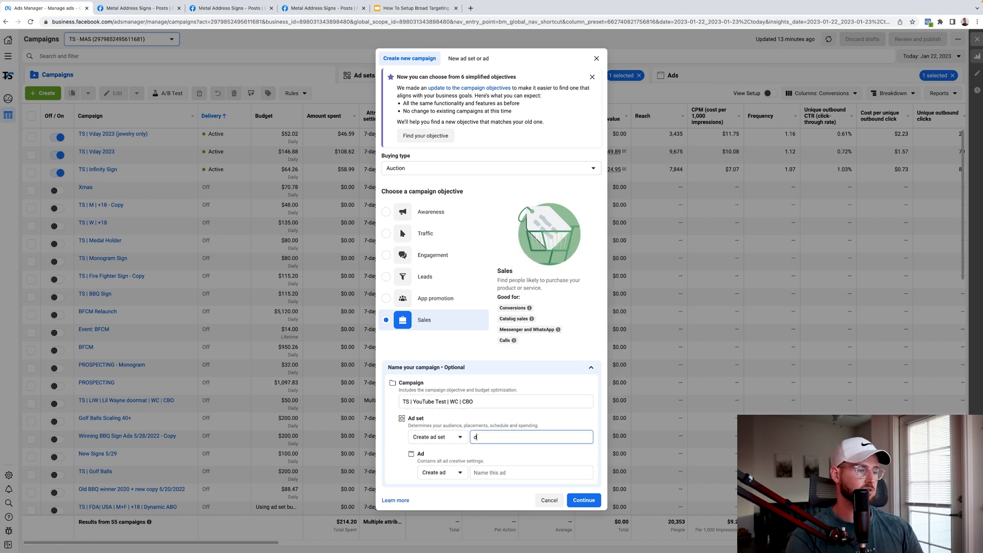
{"action": "key", "text": "BackSpace"}
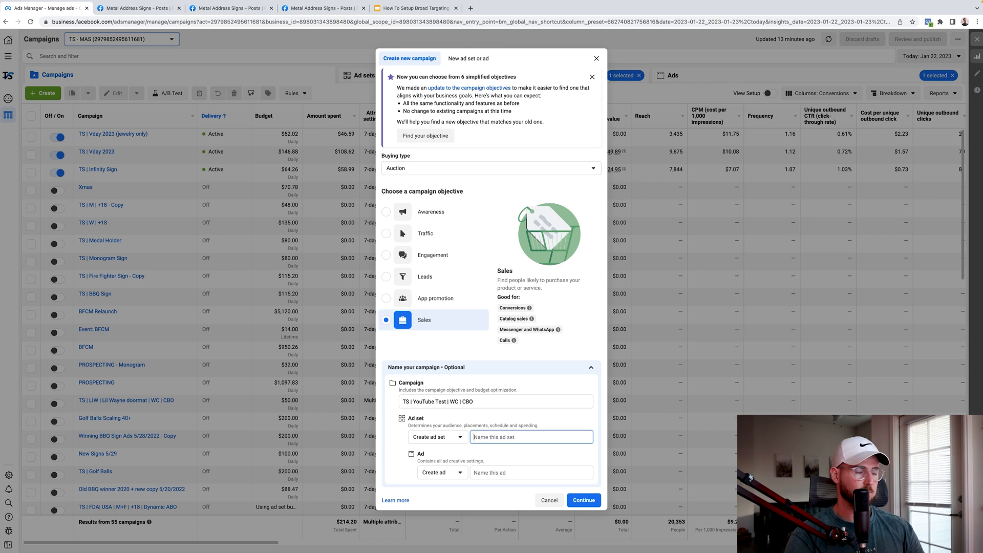
{"action": "type", "text": "MAIN"}
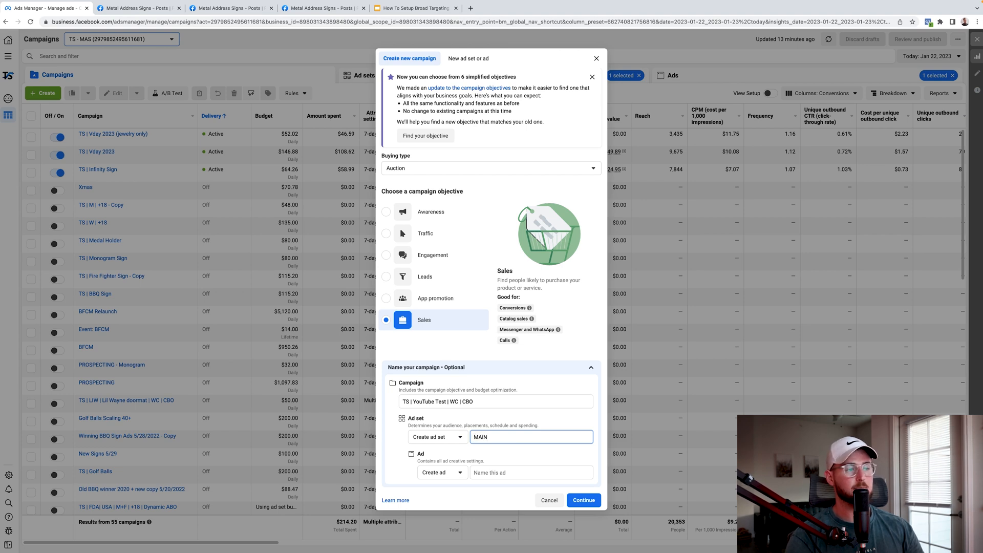
{"action": "type", "text": "01 |"}
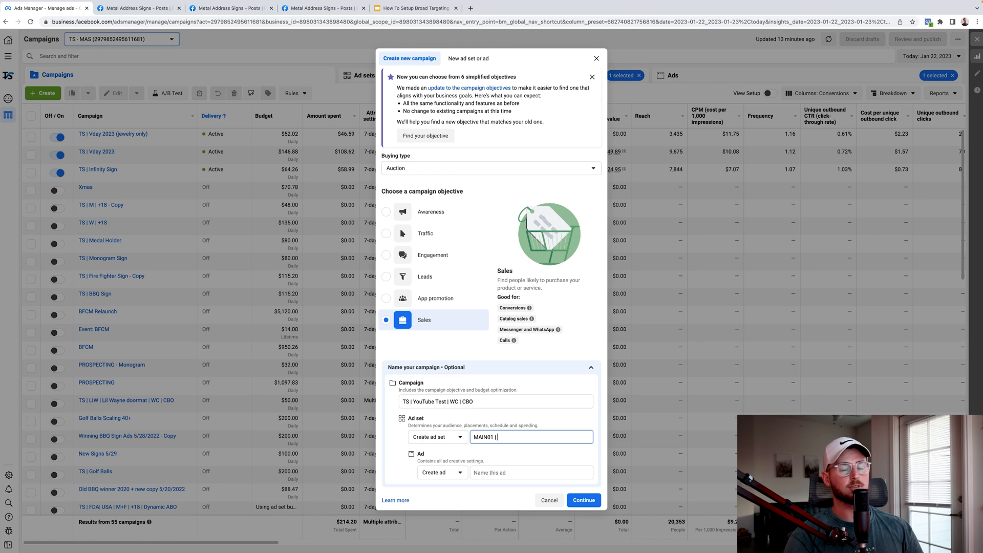
{"action": "type", "text": "D"}
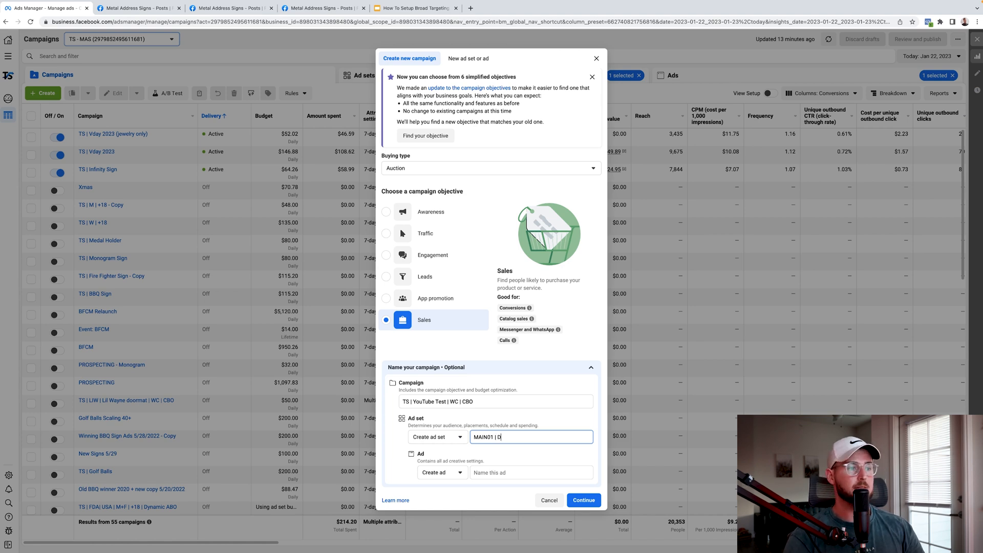
{"action": "key", "text": "BackSpace"}
{"action": "type", "text": "US"}
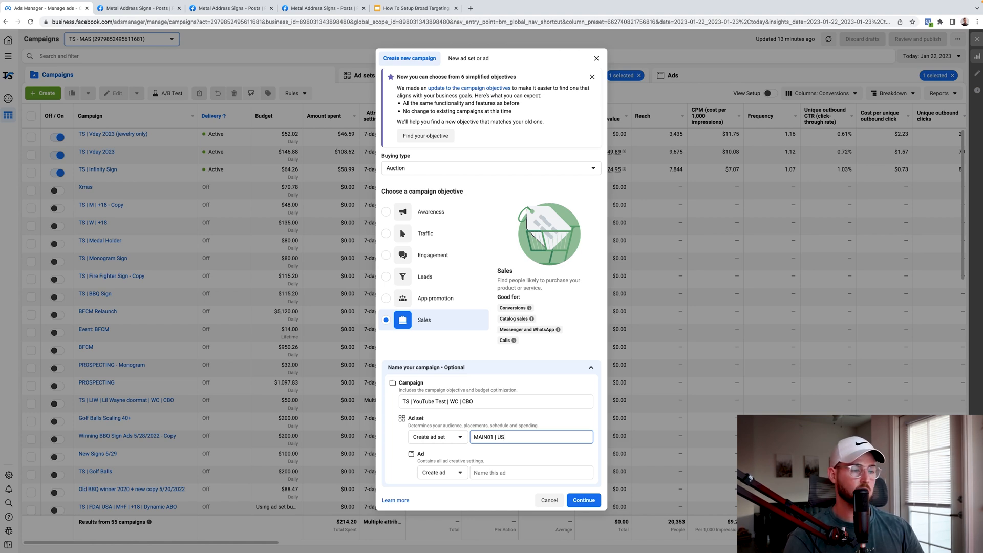
{"action": "type", "text": "A |"}
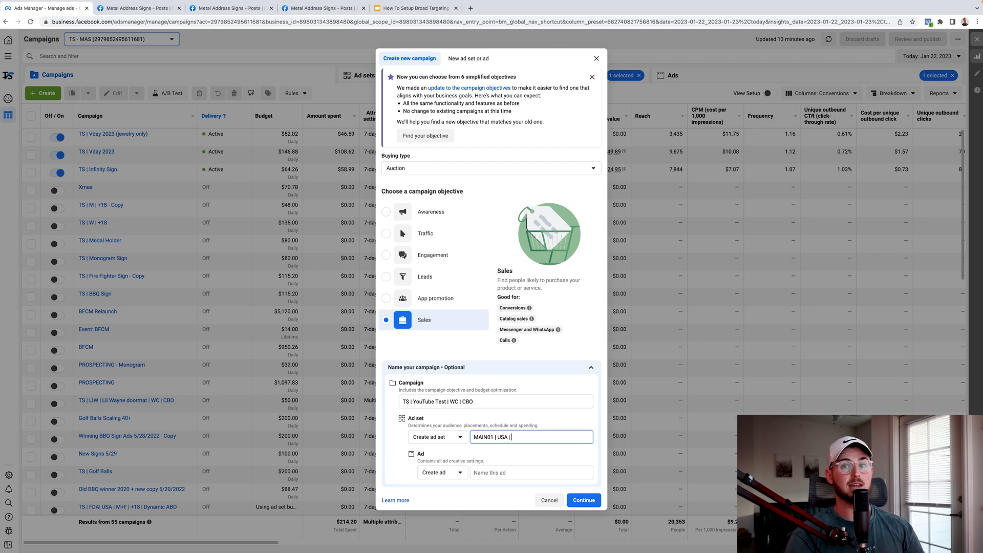
{"action": "type", "text": "F"}
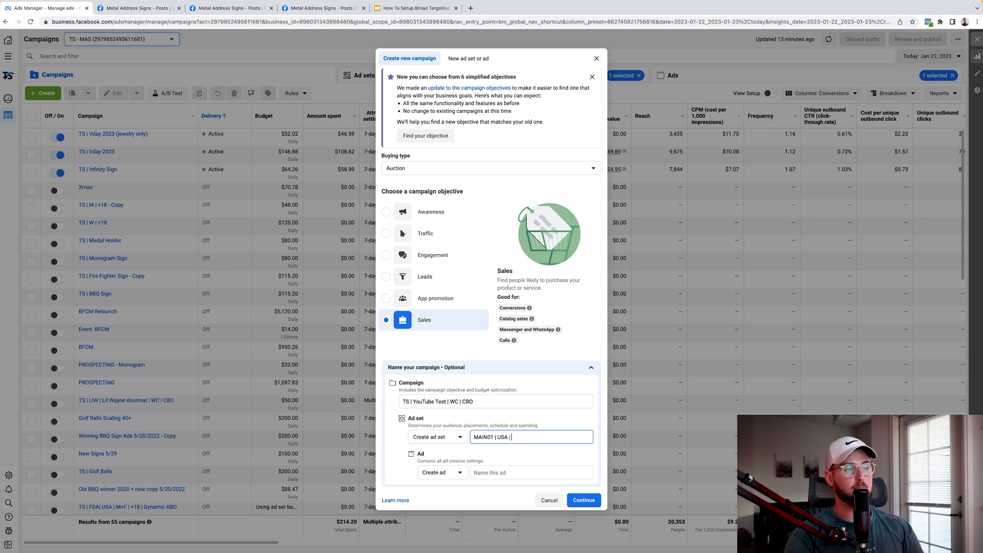
{"action": "type", "text": "M+F"}
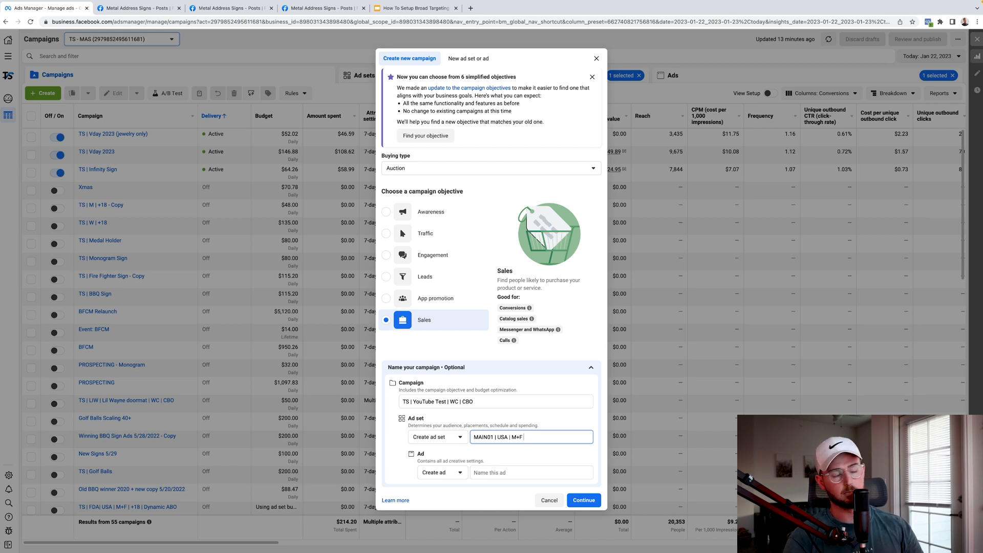
{"action": "type", "text": "|"}
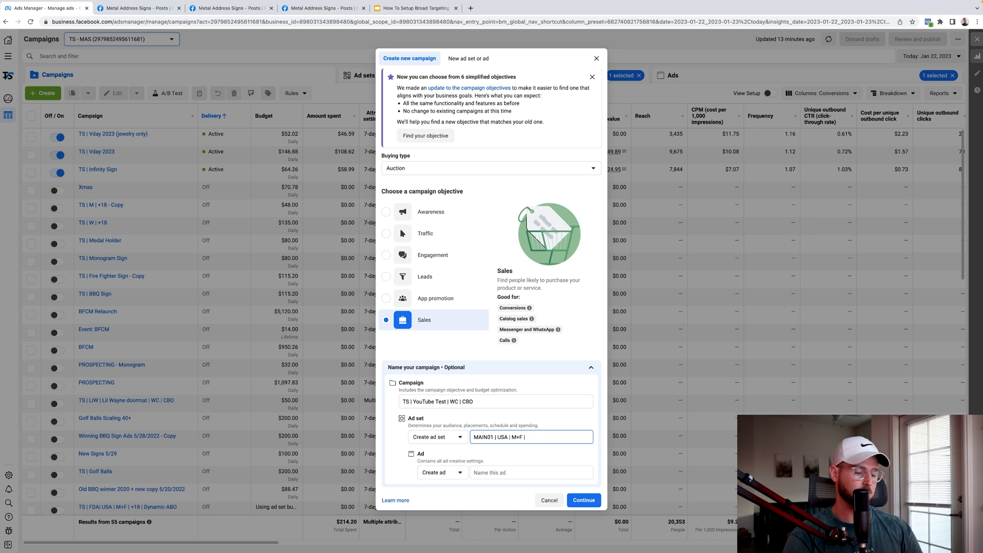
{"action": "type", "text": " 18 | Broad"}
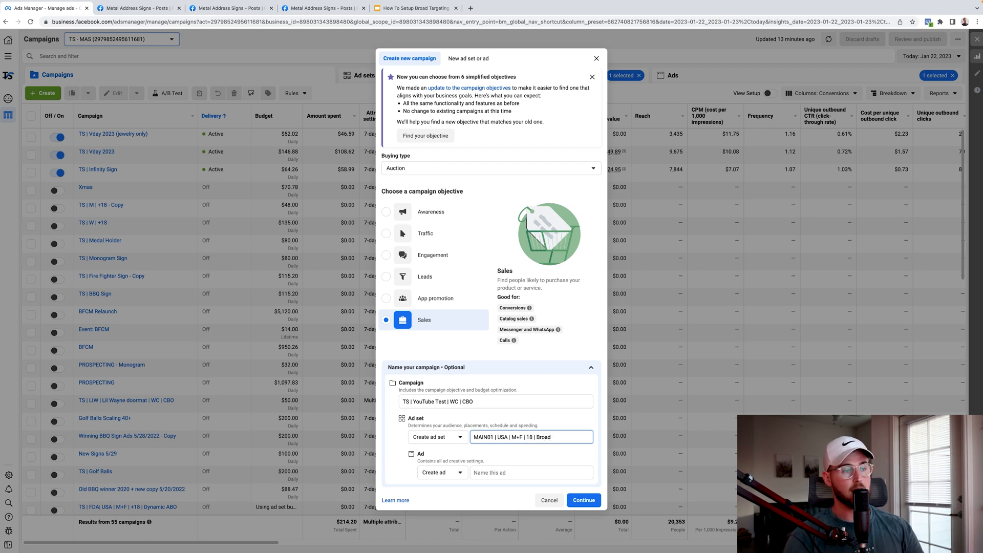
{"action": "type", "text": " | AP | o"}
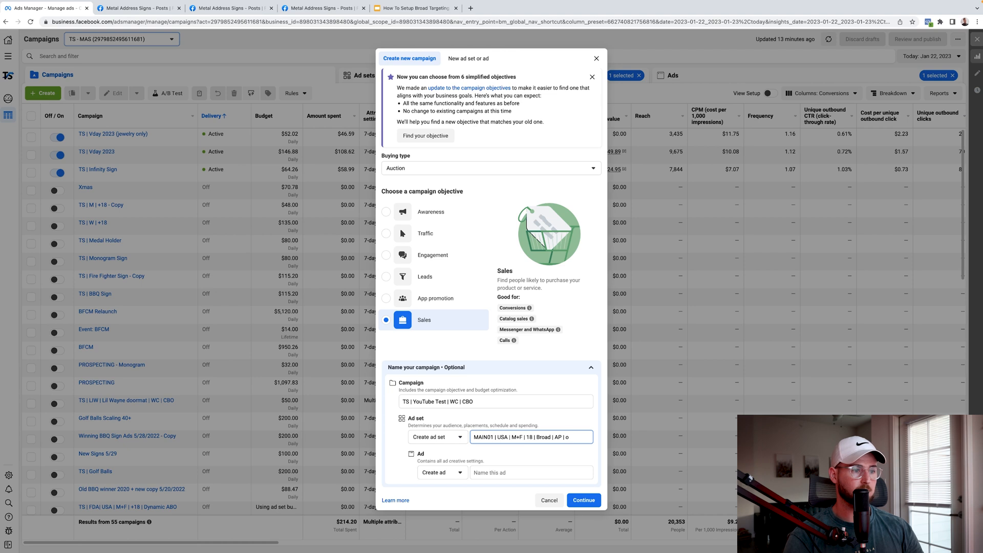
{"action": "type", "text": "pPUR"}
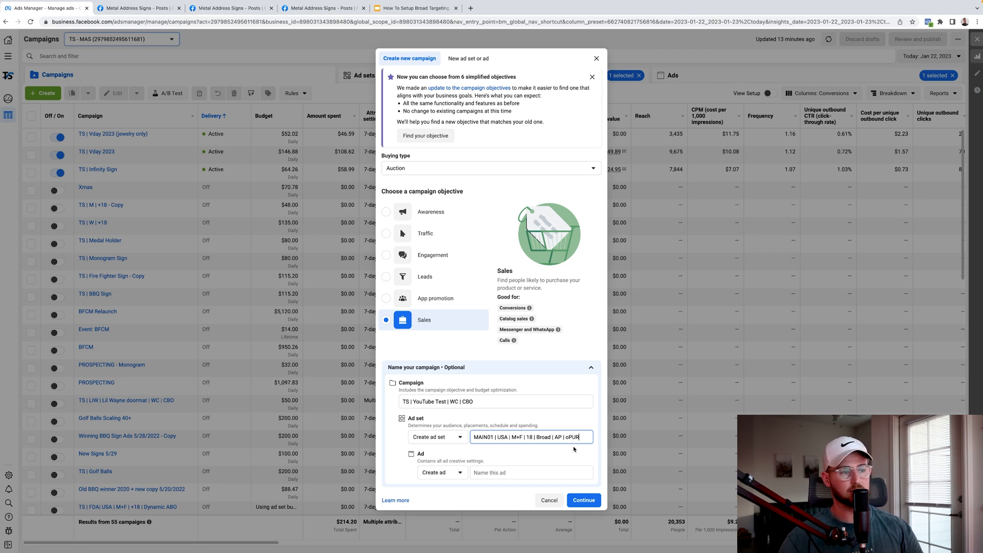
Skip creating an ad and create the draft as a manual sales campaign
{"action": "left_click", "coordinate": [446, 474]}
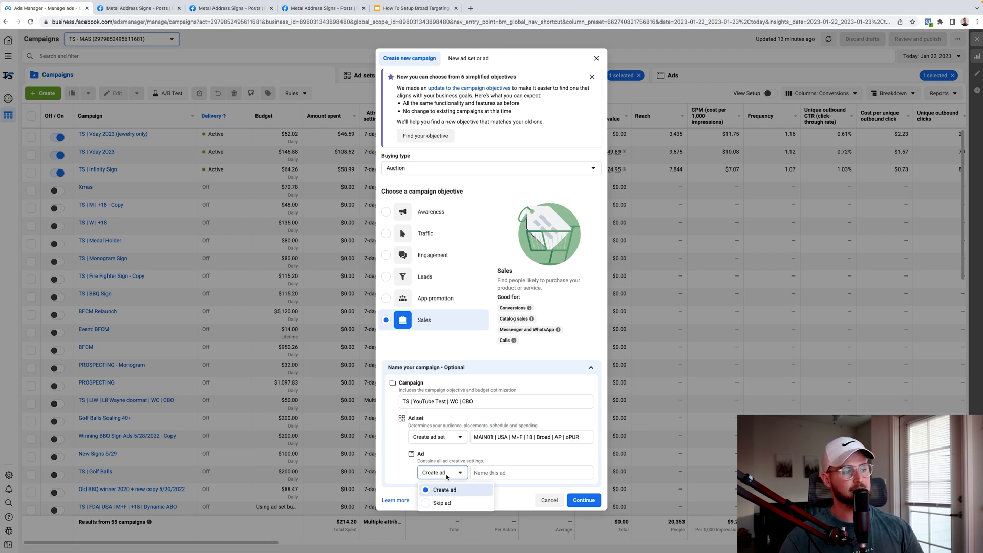
{"action": "left_click", "coordinate": [443, 504]}
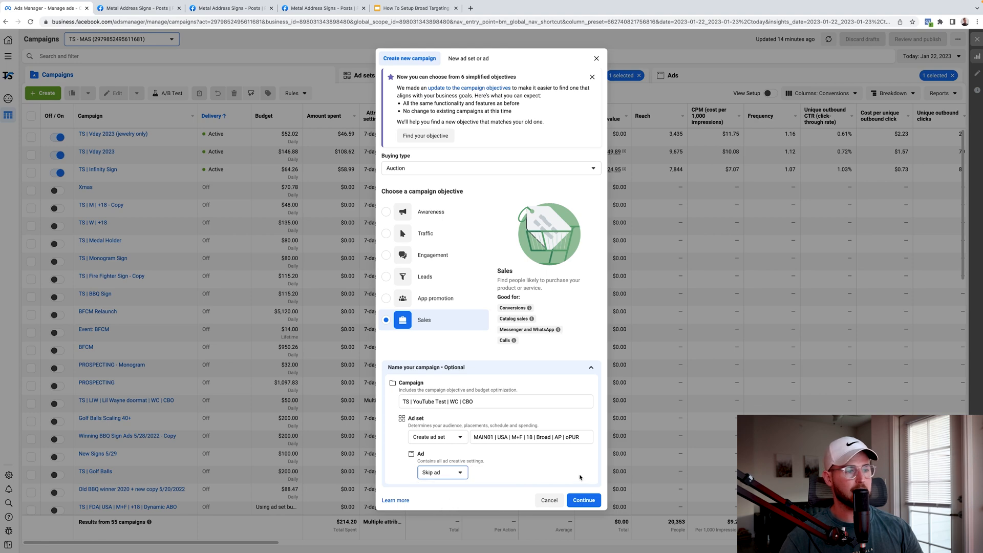
{"action": "left_click", "coordinate": [583, 500]}
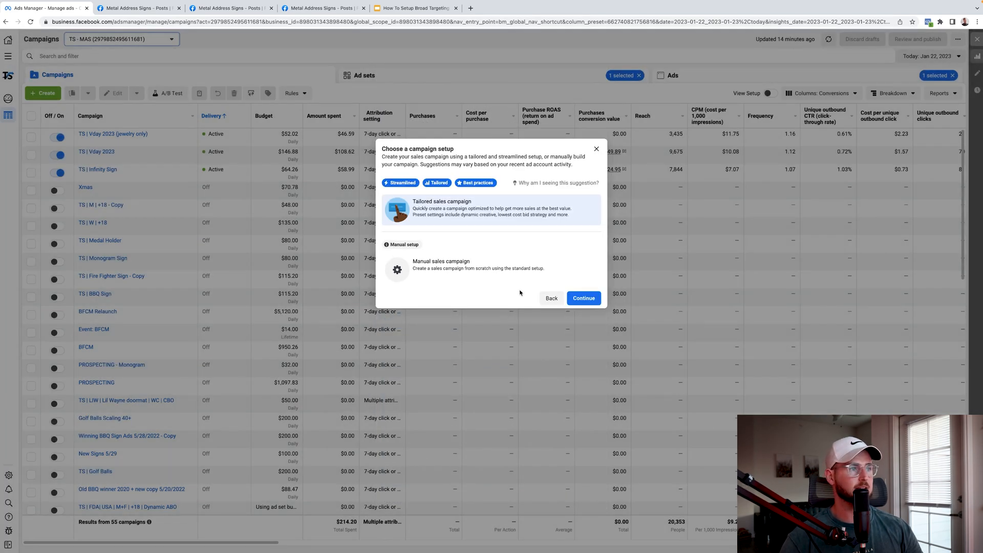
{"action": "left_click", "coordinate": [464, 276]}
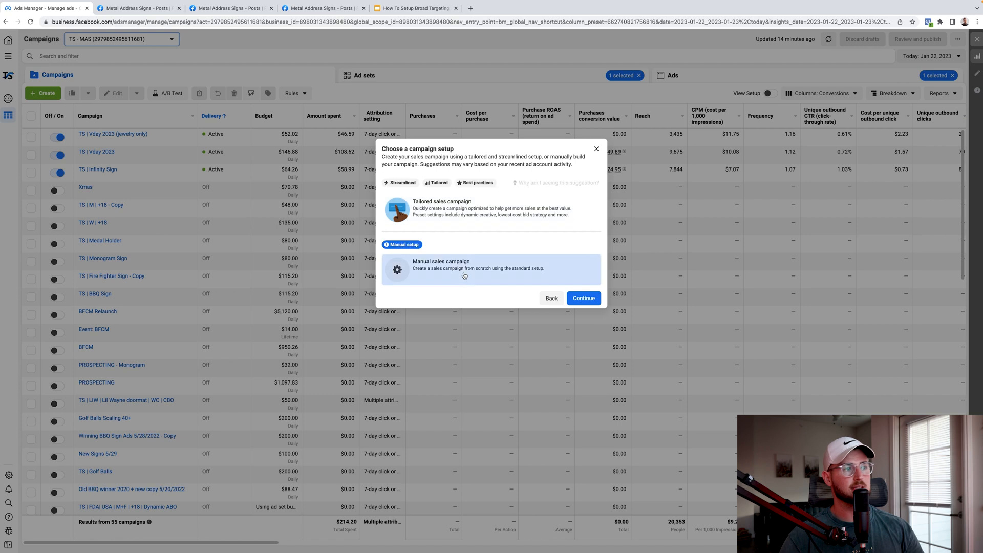
{"action": "left_click", "coordinate": [589, 299]}
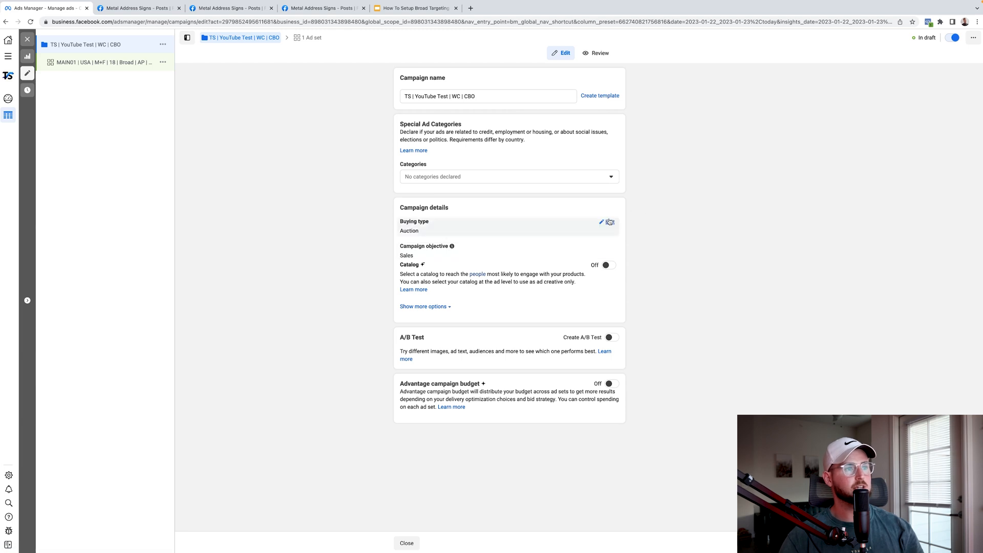
Turn on Advantage campaign budget for the campaign and set the daily budget to $100
{"action": "left_click", "coordinate": [606, 225]}
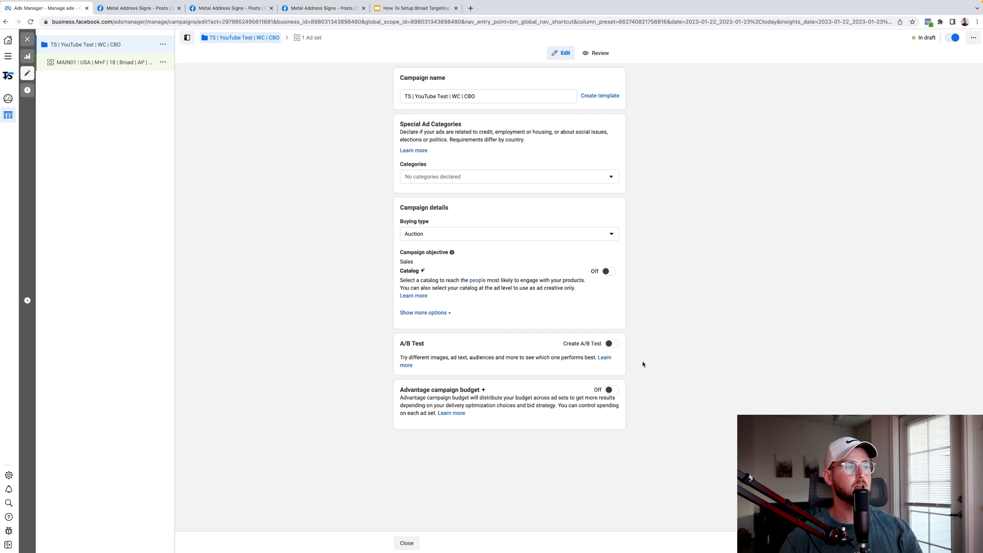
{"action": "left_click_drag", "start_coordinate": [401, 396], "coordinate": [484, 393]}
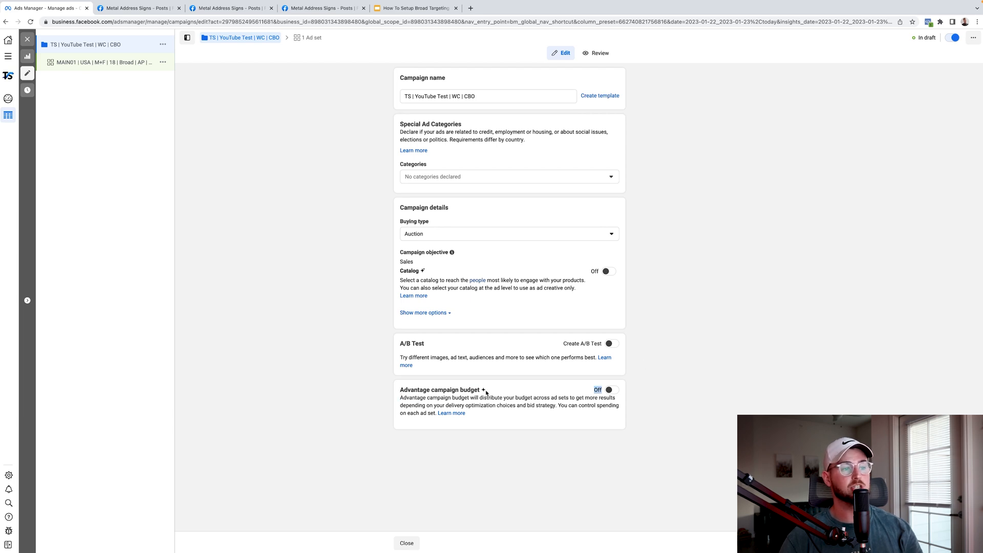
{"action": "left_click", "coordinate": [612, 390]}
{"action": "scroll", "coordinate": [666, 428], "scroll_direction": "down", "scroll_amount": 1}
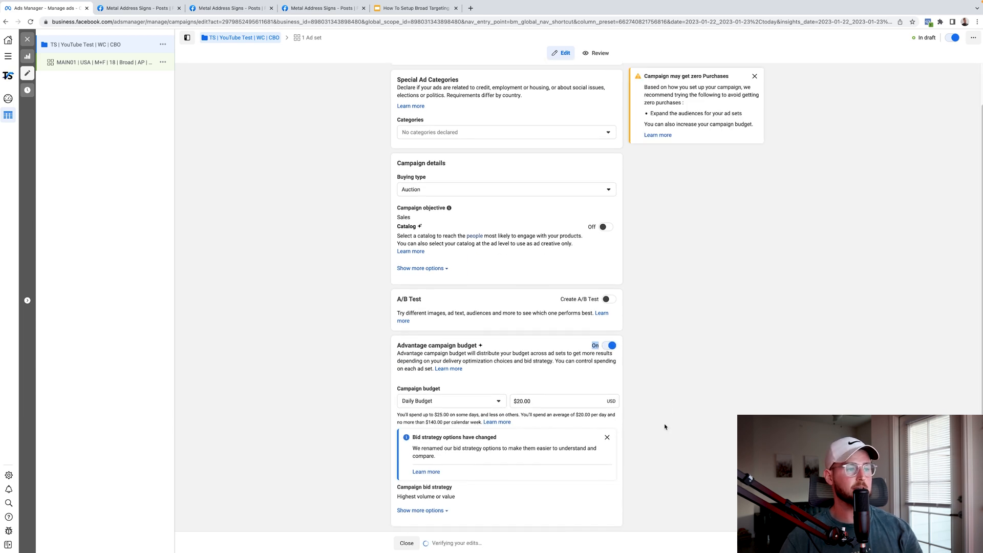
{"action": "double_click", "coordinate": [563, 402]}
{"action": "type", "text": "100"}
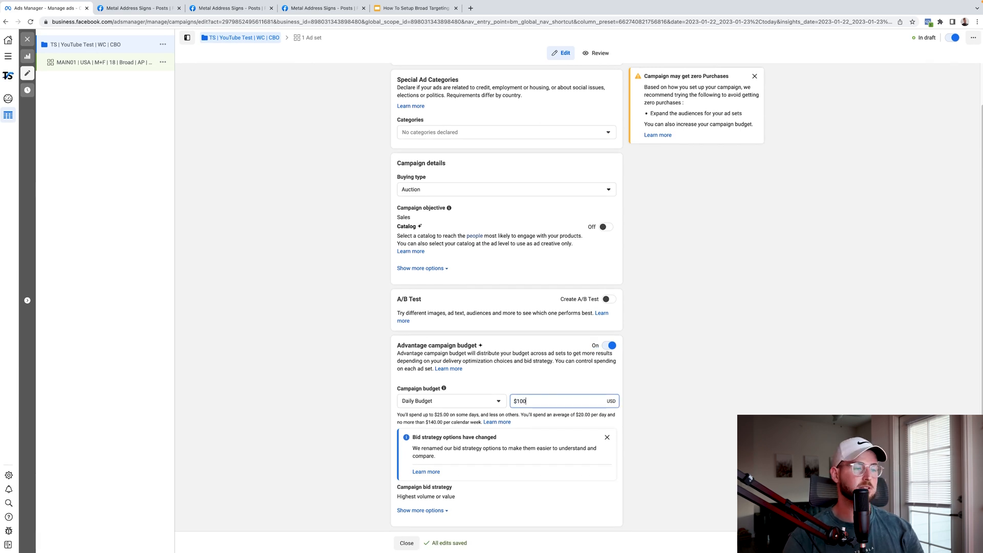
{"action": "left_click", "coordinate": [704, 398]}
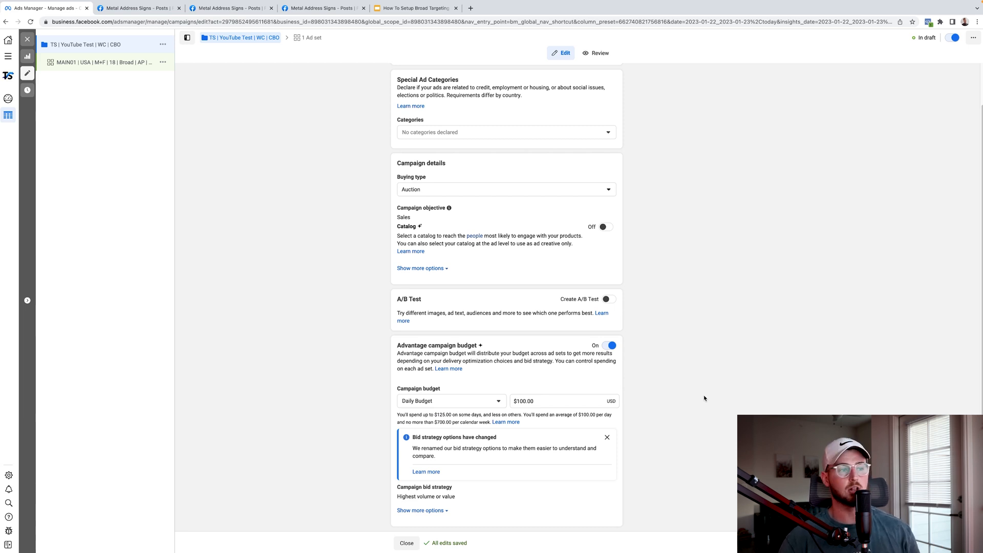
Proceed to the ad set settings and exclude the custom audience "Purchase 30 Days (yt video)" from its targeting
{"action": "left_click", "coordinate": [750, 543]}
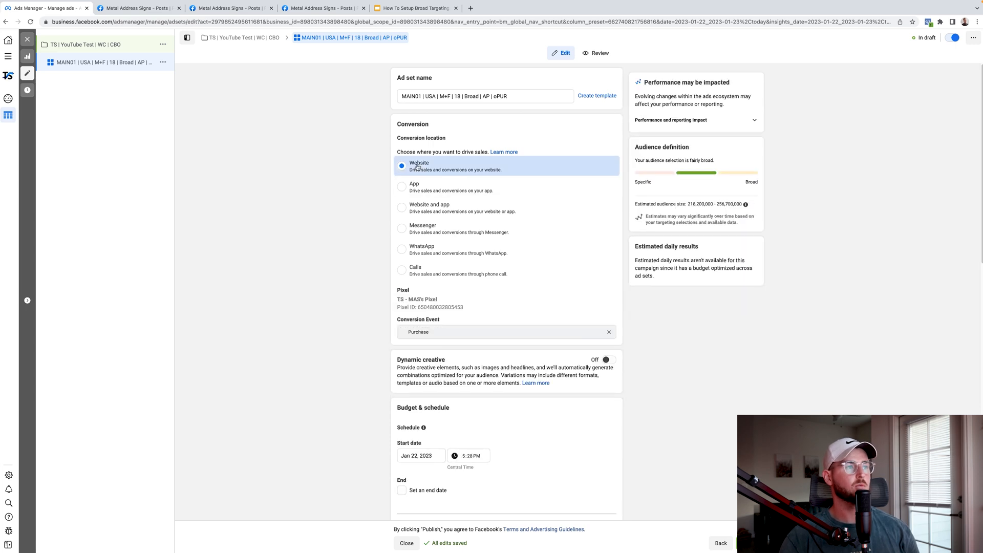
{"action": "scroll", "coordinate": [439, 293], "scroll_direction": "down", "scroll_amount": 1}
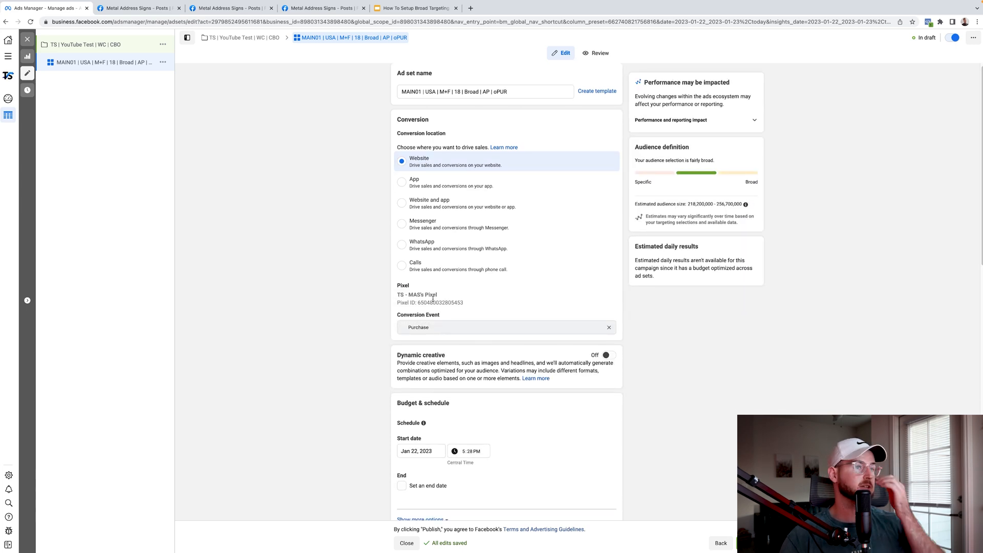
{"action": "scroll", "coordinate": [433, 299], "scroll_direction": "down", "scroll_amount": 2}
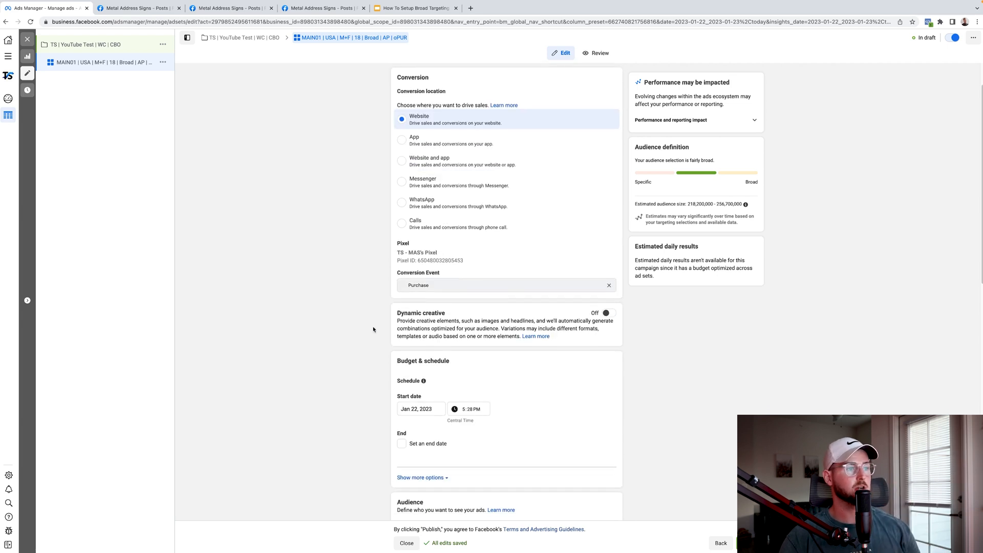
{"action": "scroll", "coordinate": [352, 367], "scroll_direction": "down", "scroll_amount": 5}
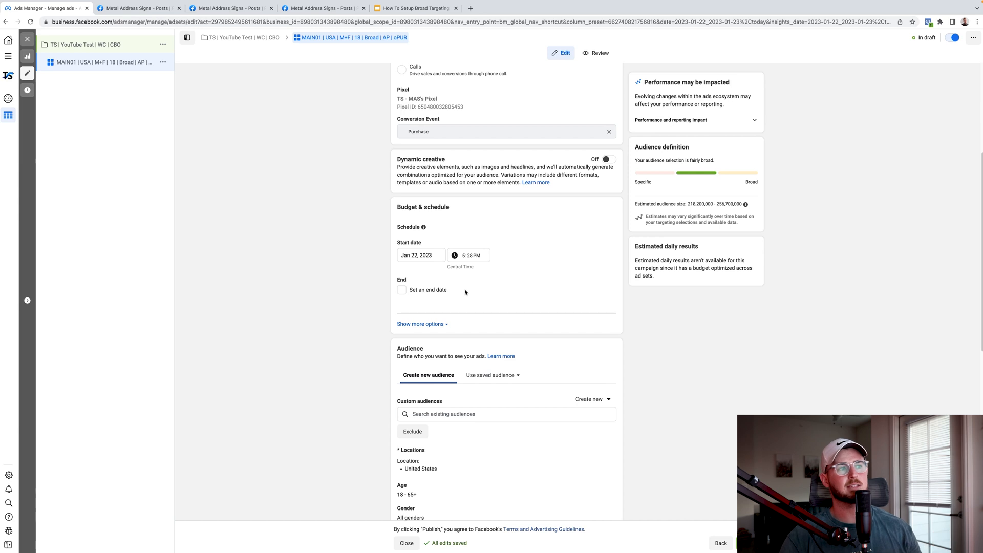
{"action": "scroll", "coordinate": [387, 385], "scroll_direction": "down", "scroll_amount": 3}
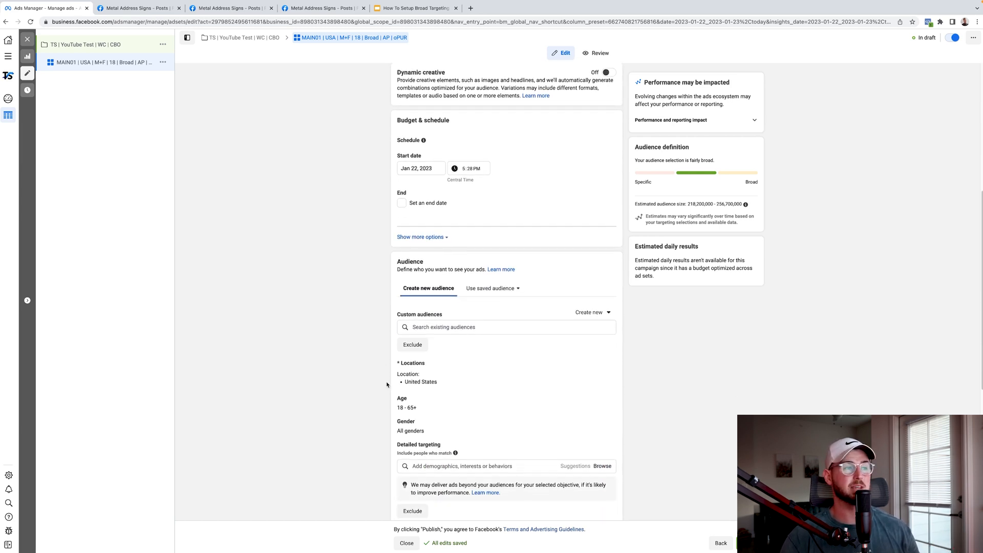
{"action": "scroll", "coordinate": [381, 358], "scroll_direction": "down", "scroll_amount": 1}
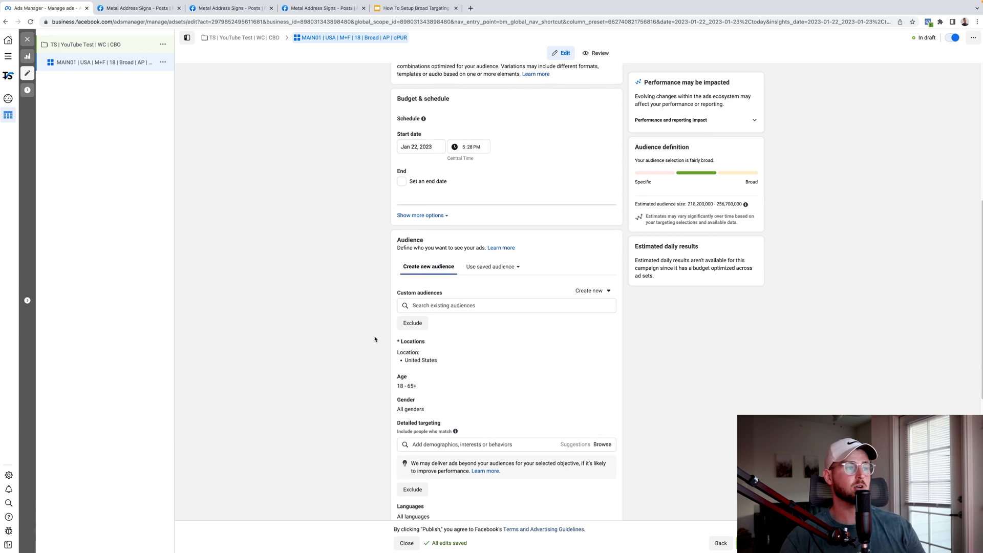
{"action": "scroll", "coordinate": [374, 339], "scroll_direction": "down", "scroll_amount": 2}
{"action": "left_click", "coordinate": [412, 272]}
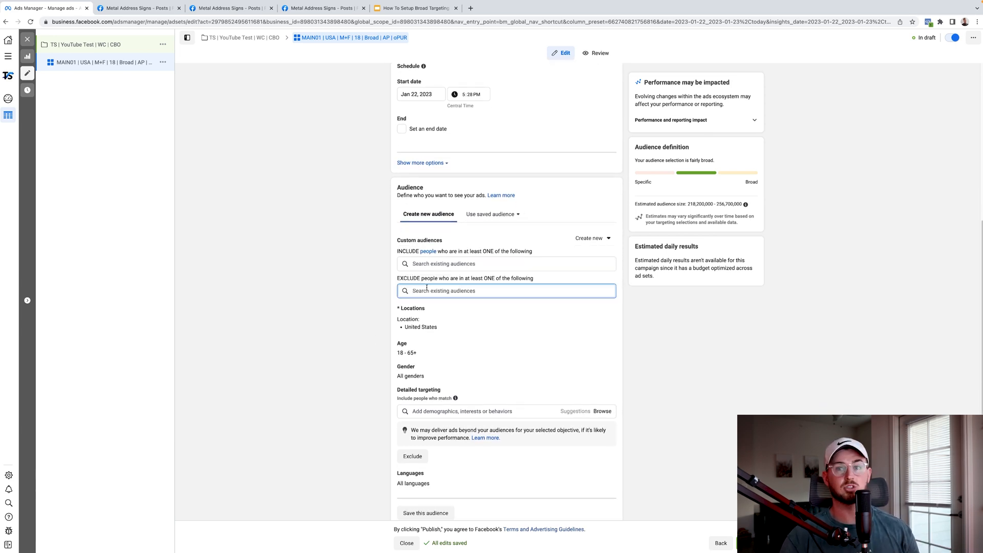
{"action": "left_click", "coordinate": [426, 290]}
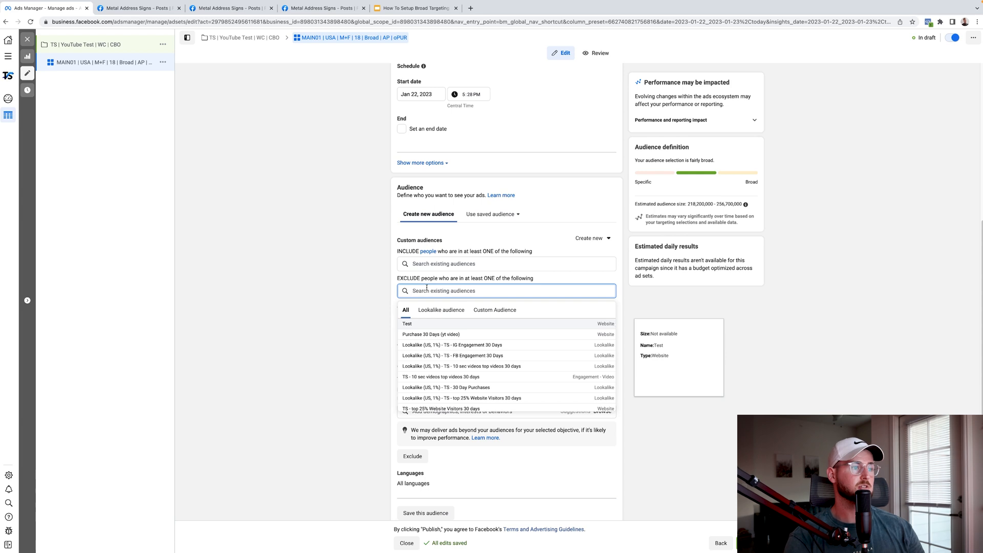
{"action": "left_click", "coordinate": [445, 339]}
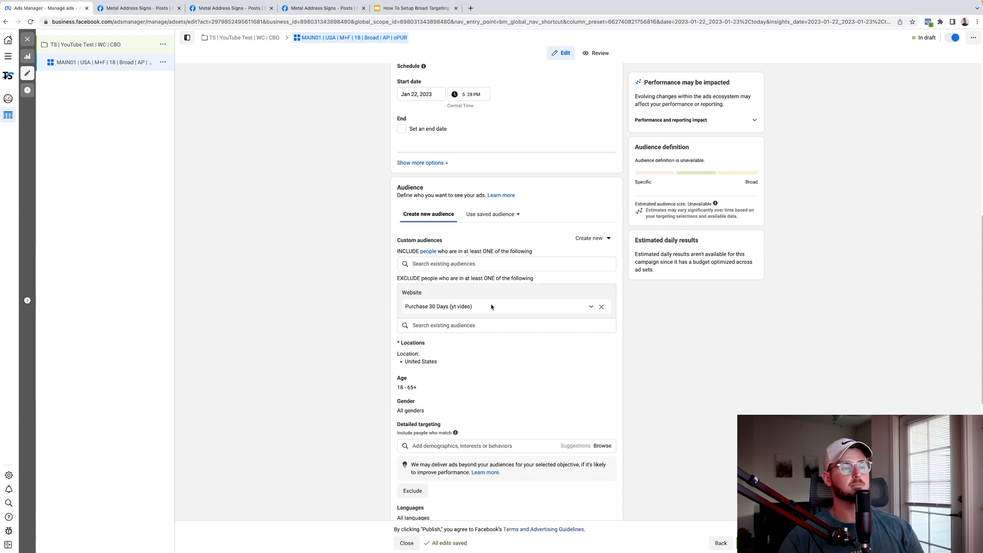
{"action": "scroll", "coordinate": [313, 351], "scroll_direction": "down", "scroll_amount": 1}
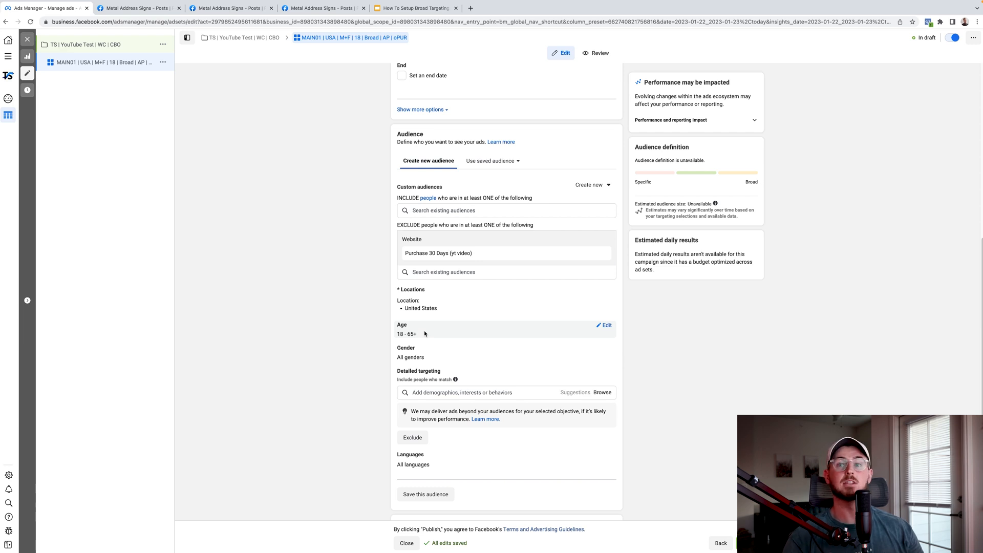
Check the ad set's placement settings, reveal the extra Optimization & delivery options, and publish the campaign with its ad set
{"action": "scroll", "coordinate": [571, 272], "scroll_direction": "down", "scroll_amount": 2}
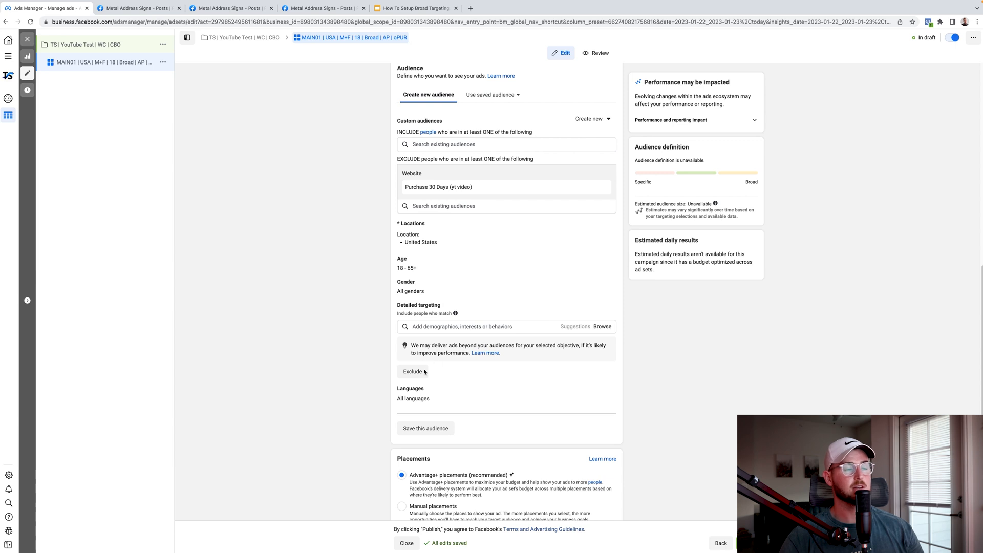
{"action": "scroll", "coordinate": [355, 425], "scroll_direction": "down", "scroll_amount": 2}
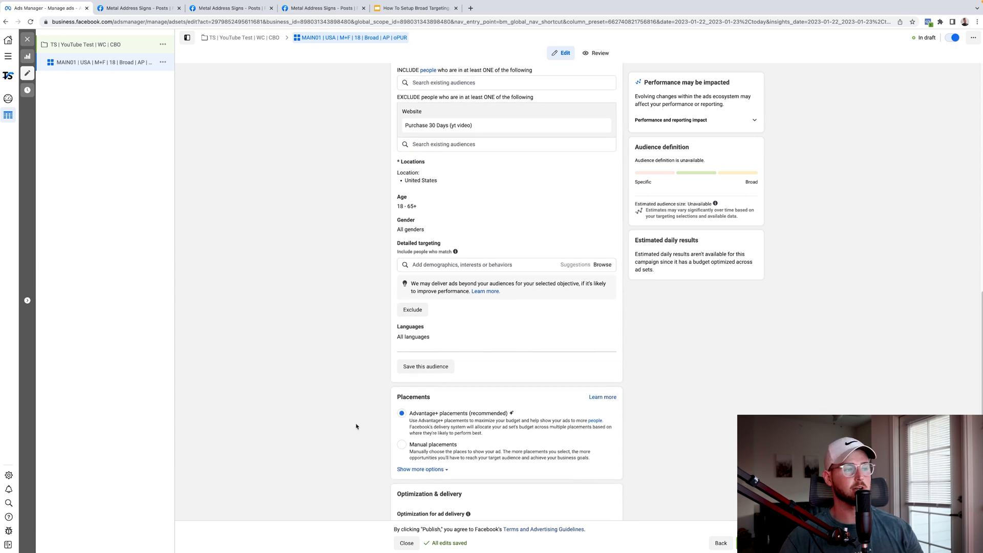
{"action": "scroll", "coordinate": [356, 427], "scroll_direction": "down", "scroll_amount": 2}
{"action": "left_click", "coordinate": [429, 496]}
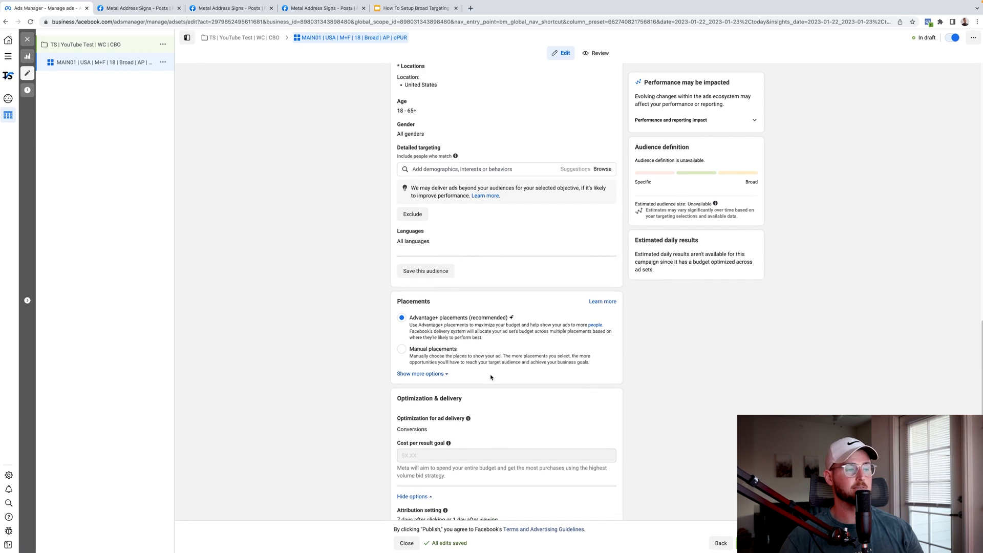
{"action": "scroll", "coordinate": [490, 377], "scroll_direction": "down", "scroll_amount": 1}
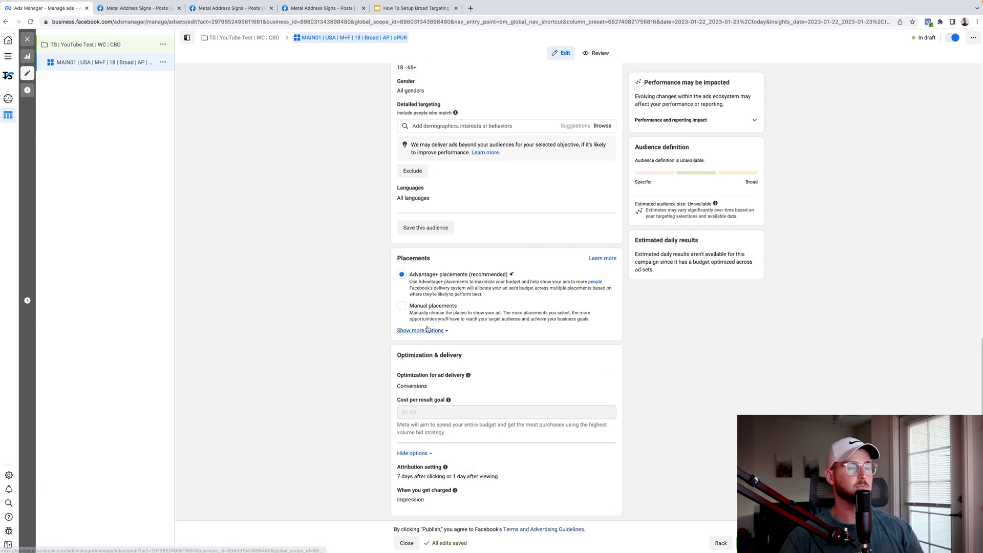
{"action": "left_click", "coordinate": [750, 543]}
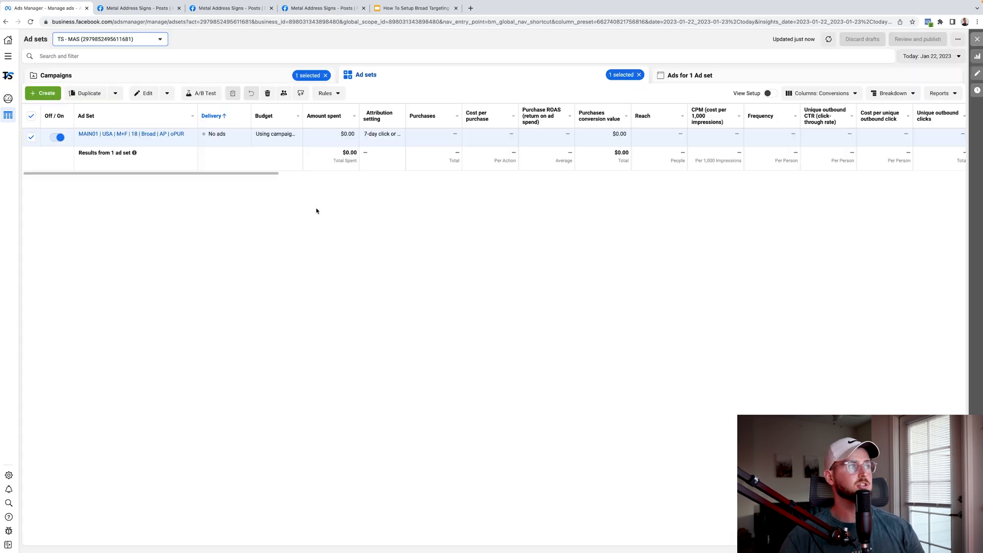
Look across the published ad set's performance columns and clear its selection
{"action": "scroll", "coordinate": [308, 164], "scroll_direction": "right", "scroll_amount": 6}
{"action": "scroll", "coordinate": [308, 164], "scroll_direction": "left", "scroll_amount": 6}
{"action": "left_click", "coordinate": [31, 138]}
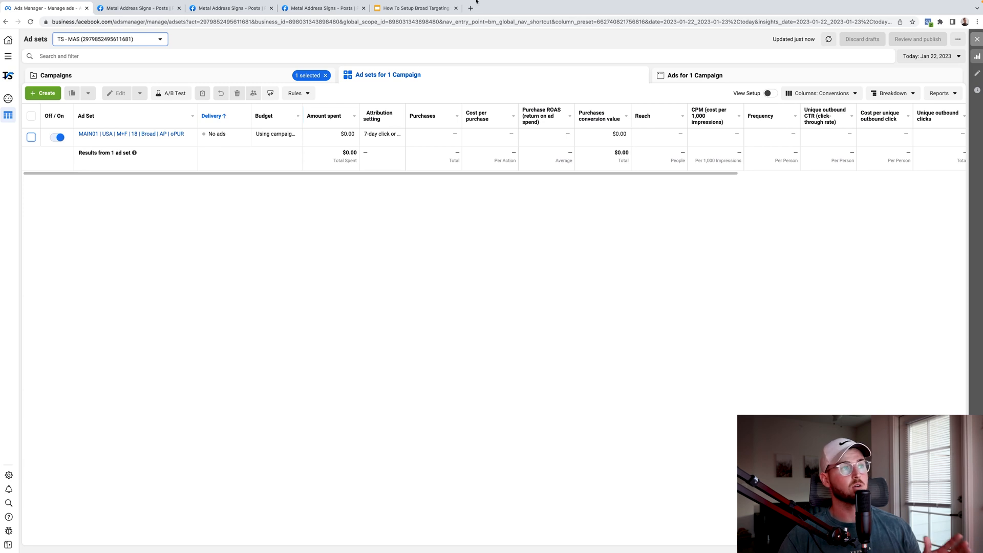
Review the campaign flowchart in Google Slides and the open Metal Address Signs Facebook posts, and return to Ads Manager
{"action": "left_click", "coordinate": [415, 8]}
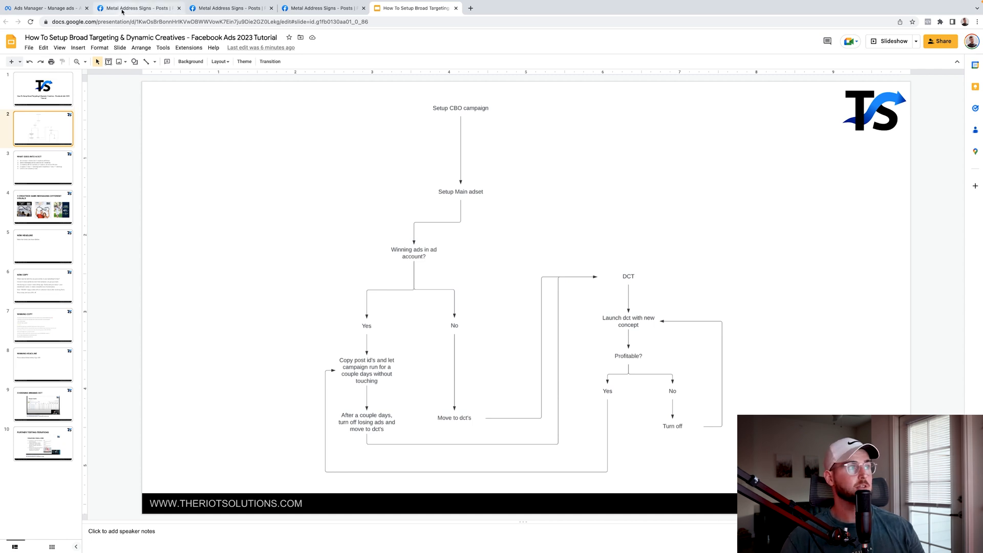
{"action": "left_click", "coordinate": [137, 8]}
{"action": "left_click", "coordinate": [230, 7]}
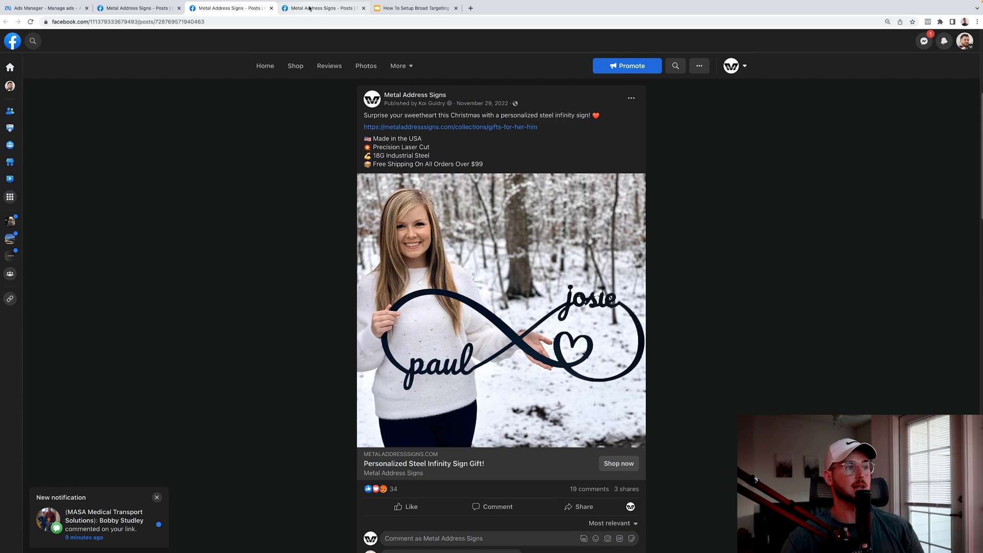
{"action": "left_click", "coordinate": [309, 7]}
{"action": "left_click", "coordinate": [130, 10]}
{"action": "left_click", "coordinate": [53, 8]}
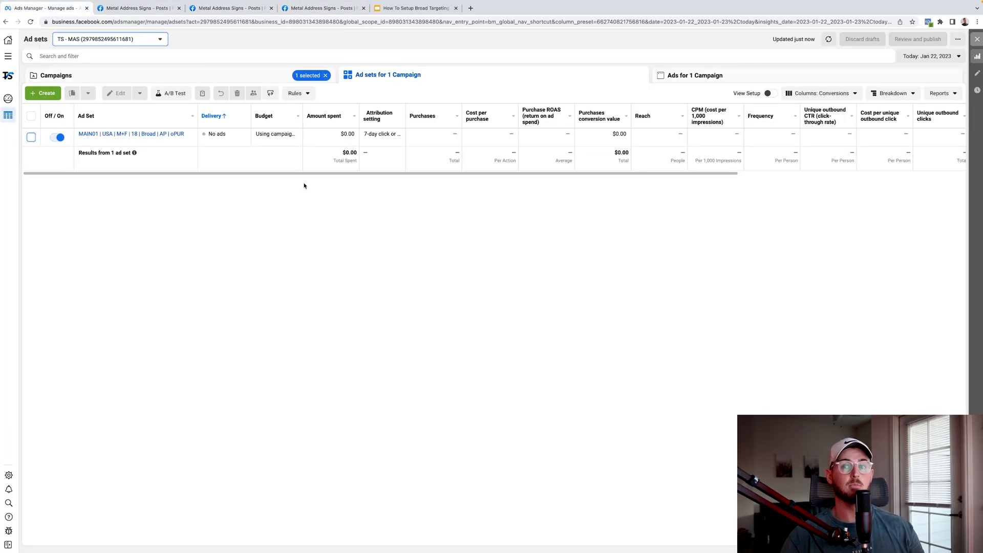
{"action": "left_click", "coordinate": [382, 8]}
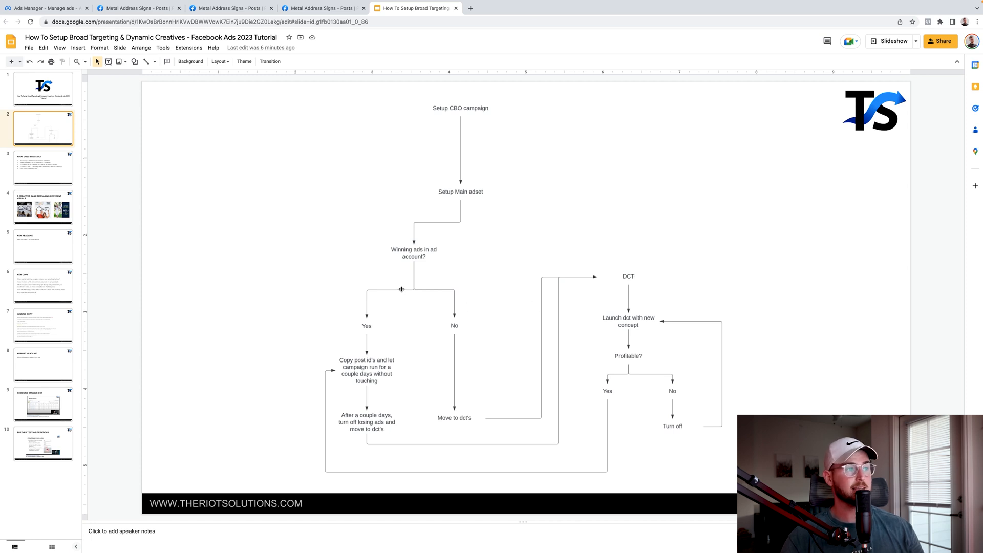
{"action": "left_click", "coordinate": [46, 8]}
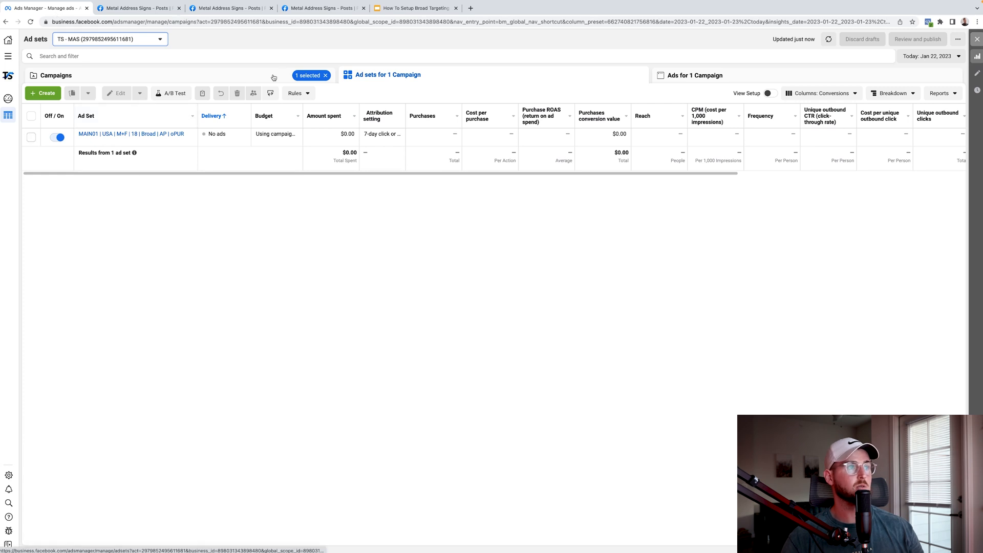
Open the ads of the TS | Infinity Sign campaign's Infinity Sign ad set and select MAS022 | Infinity Sign
{"action": "left_click", "coordinate": [86, 76]}
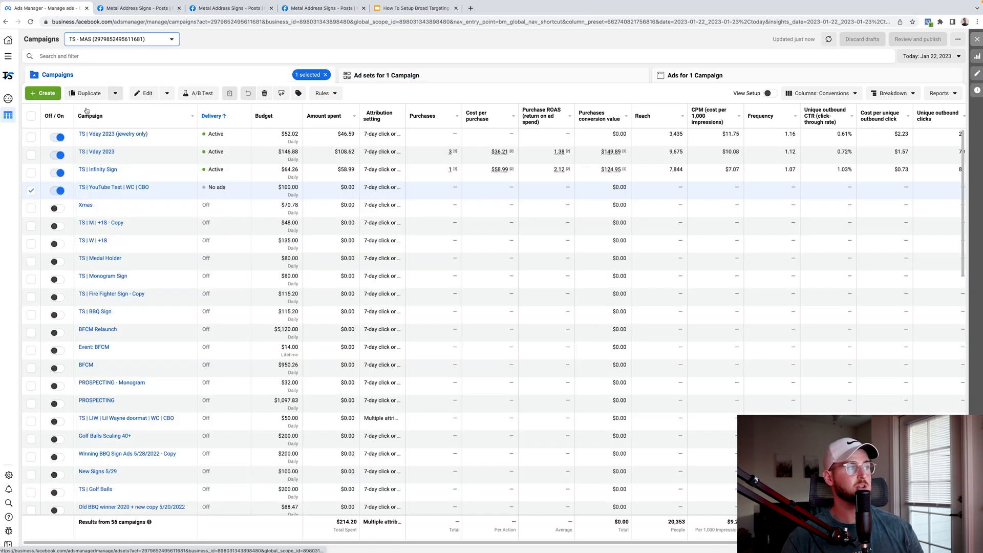
{"action": "left_click", "coordinate": [31, 190]}
{"action": "left_click", "coordinate": [96, 169]}
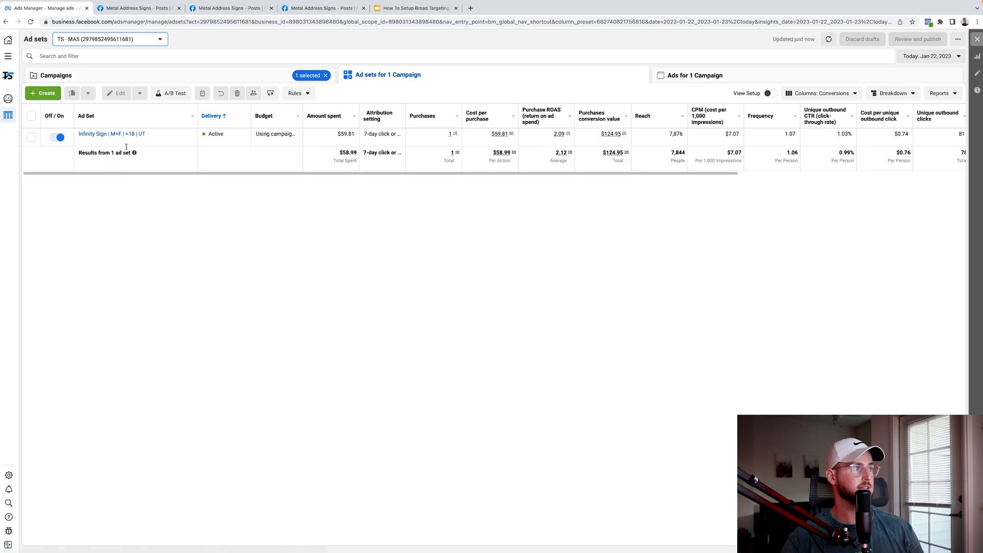
{"action": "left_click", "coordinate": [118, 134]}
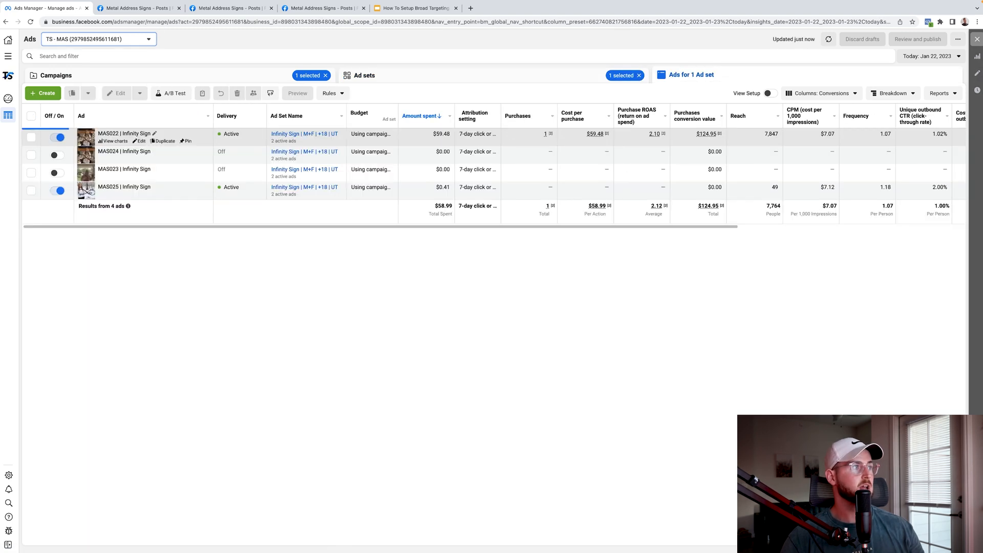
{"action": "left_click", "coordinate": [463, 75]}
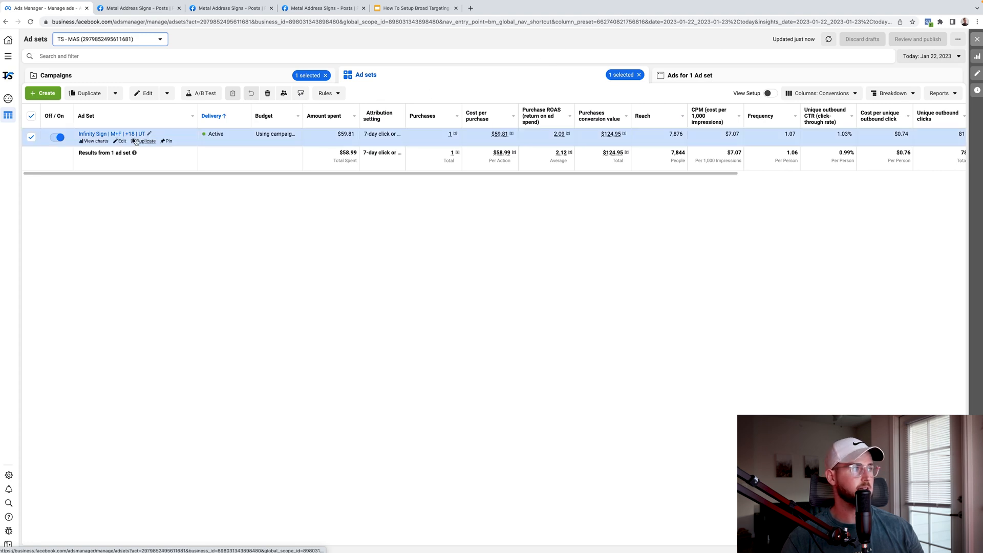
{"action": "left_click", "coordinate": [111, 134]}
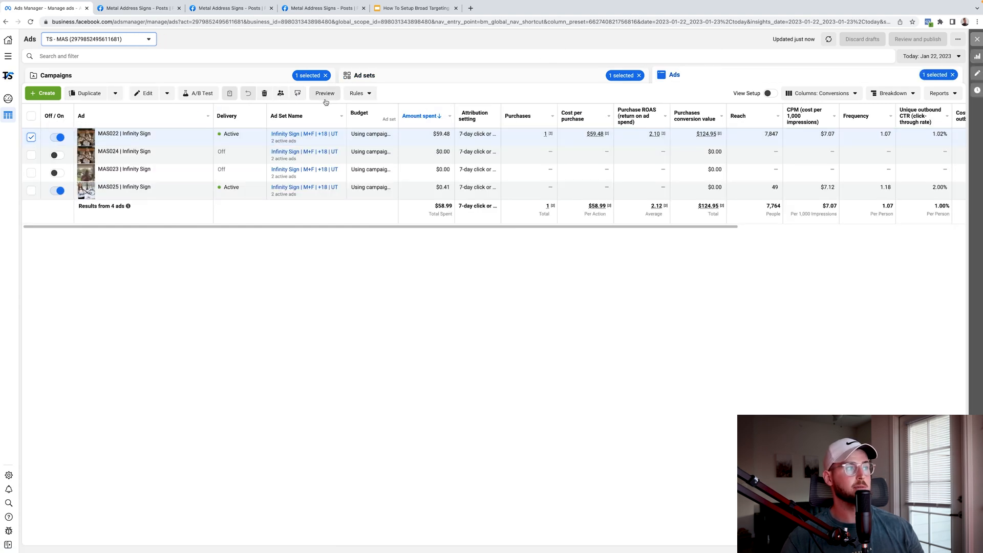
Preview the MAS022 ad, open its shared Facebook post, and close both the post and the preview
{"action": "left_click", "coordinate": [325, 100]}
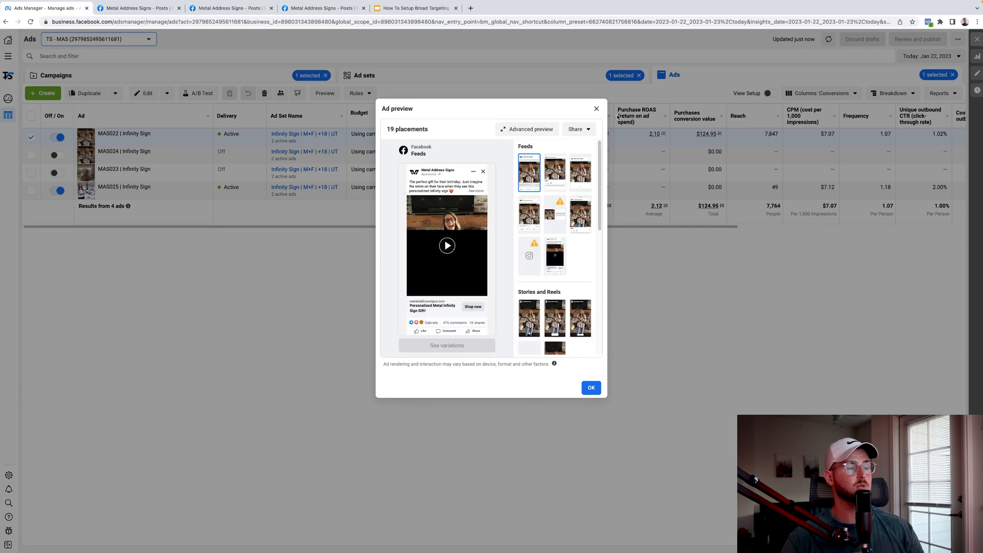
{"action": "left_click", "coordinate": [578, 129]}
{"action": "left_click", "coordinate": [598, 253]}
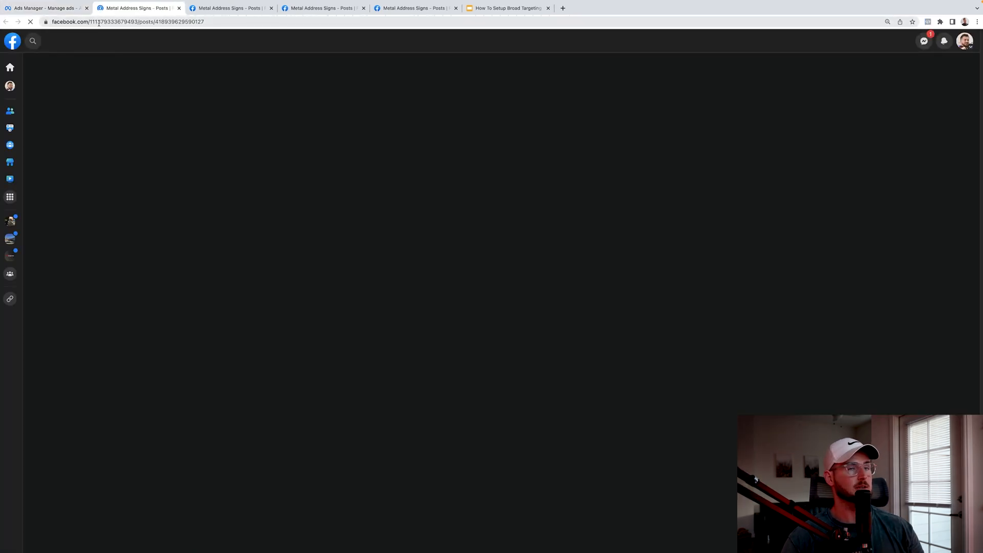
{"action": "left_click", "coordinate": [179, 9]}
{"action": "left_click", "coordinate": [202, 9]}
{"action": "left_click", "coordinate": [202, 8]}
{"action": "left_click", "coordinate": [294, 9]}
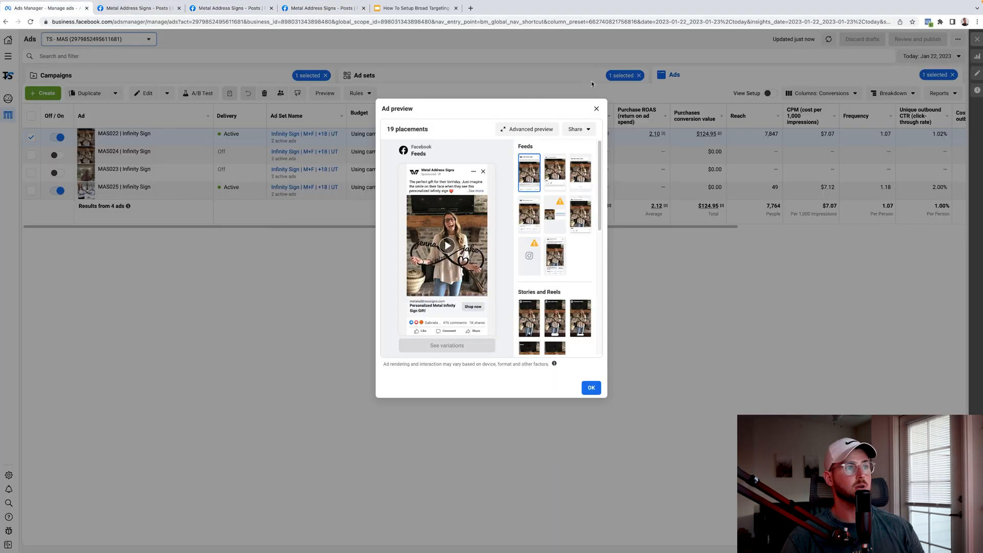
{"action": "left_click", "coordinate": [596, 109]}
Deselect the TS | Infinity Sign campaign and open the ads of the MAIN01 ad set in TS | YouTube Test | WC | CBO
{"action": "left_click", "coordinate": [249, 70]}
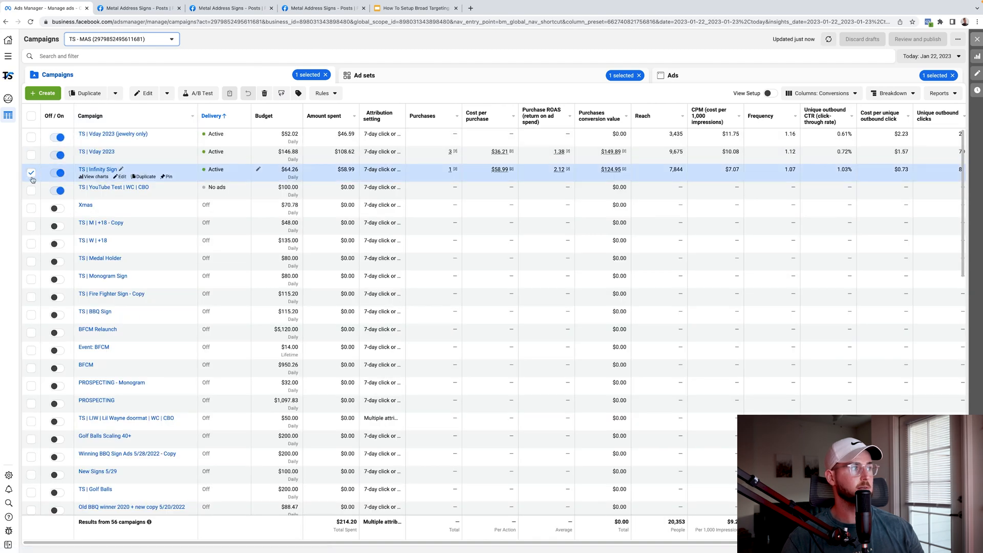
{"action": "left_click", "coordinate": [32, 174]}
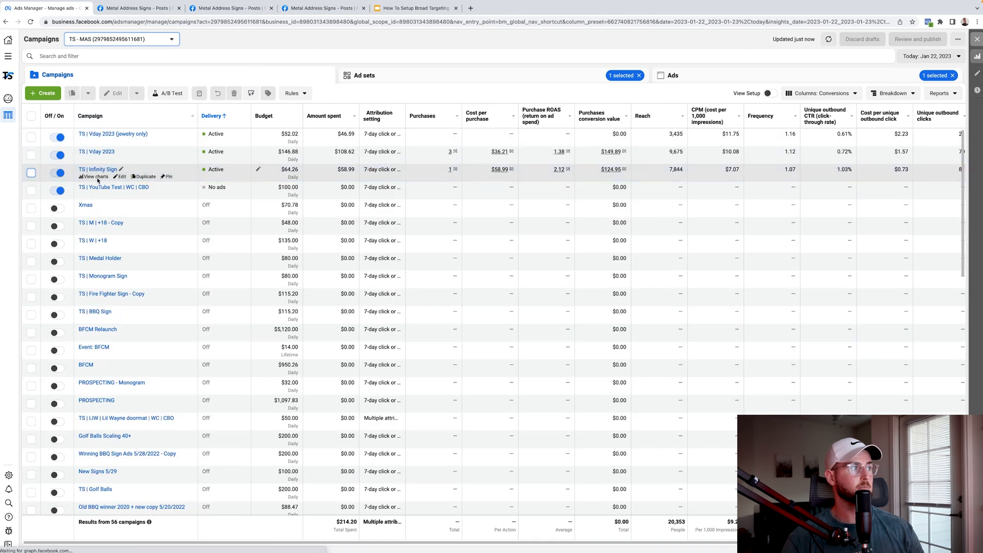
{"action": "left_click", "coordinate": [126, 188]}
{"action": "left_click", "coordinate": [108, 135]}
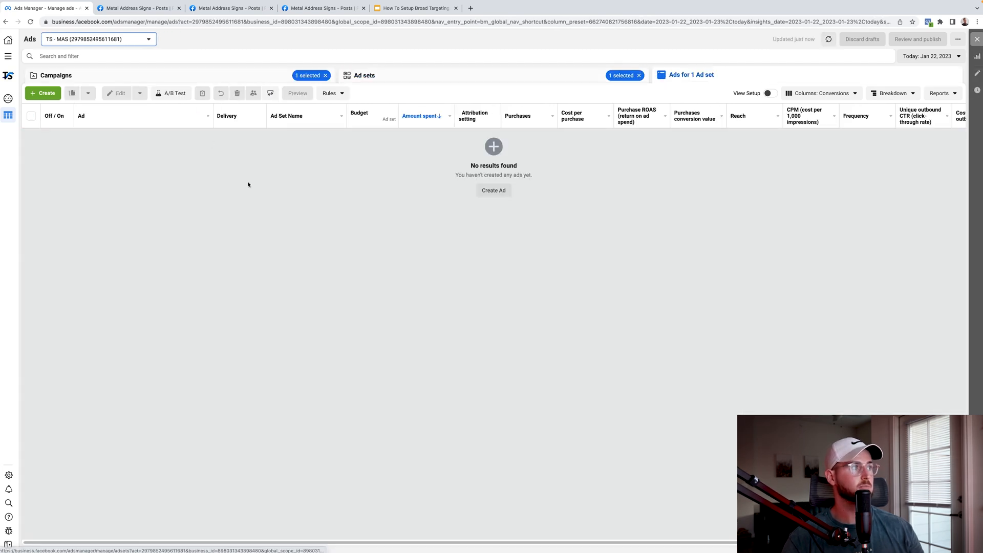
Create an ad named "MAS001 | Video |" in the existing MAIN01 ad set
{"action": "left_click", "coordinate": [493, 191]}
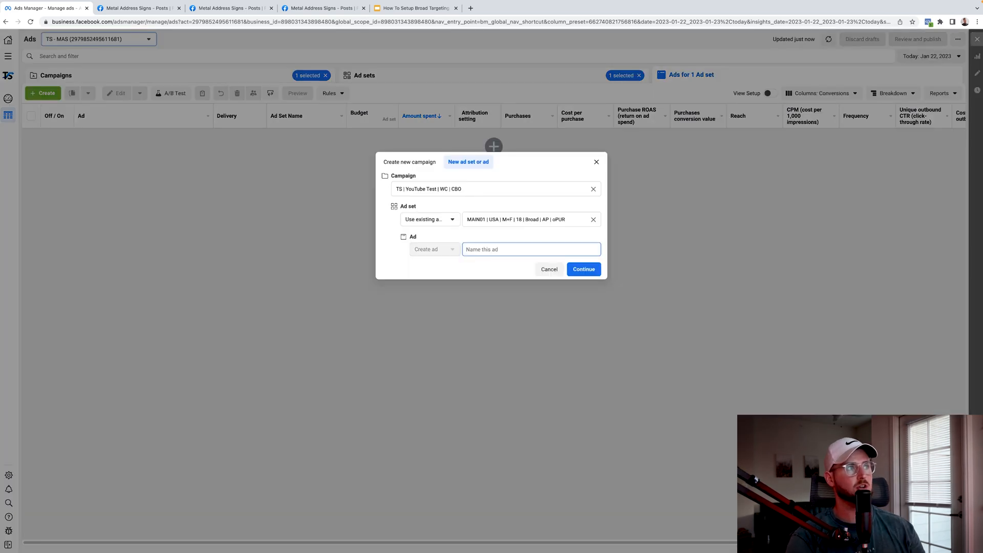
{"action": "type", "text": "M"}
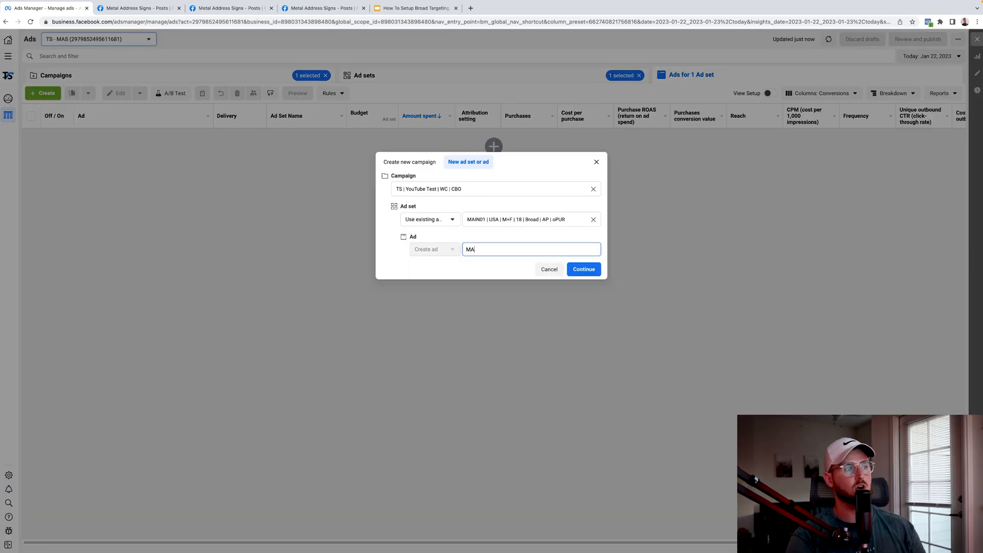
{"action": "type", "text": "A"}
{"action": "key", "text": "BackSpace"}
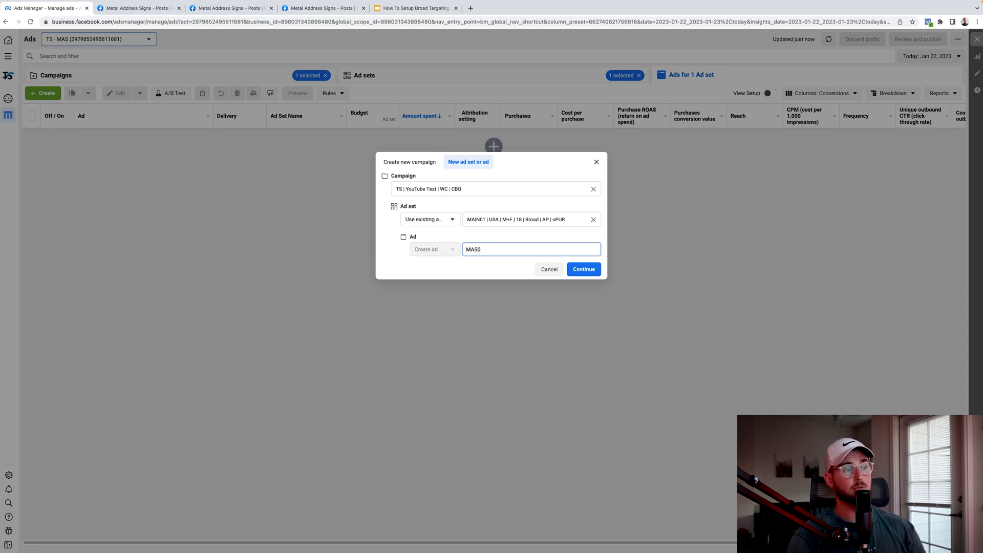
{"action": "type", "text": "AS001 "}
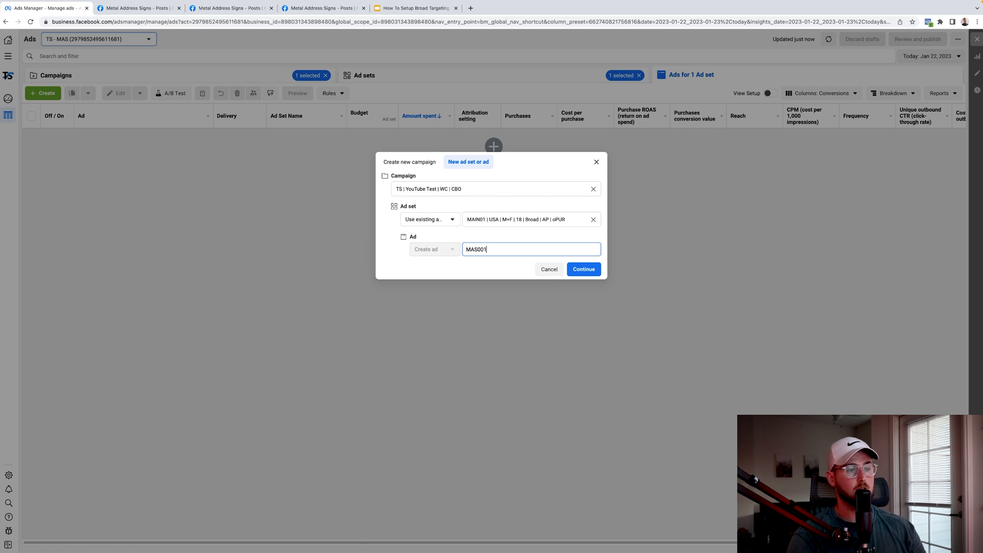
{"action": "type", "text": "| Video |"}
{"action": "left_click", "coordinate": [583, 269]}
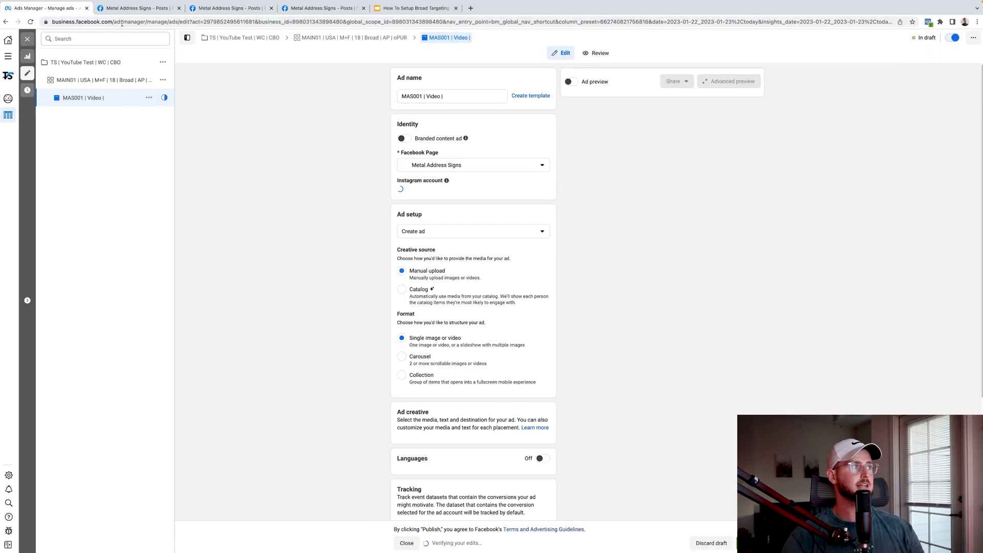
Switch to the August 9, 2021 Metal Address Signs video post and copy its post ID from the web address
{"action": "left_click", "coordinate": [168, 9]}
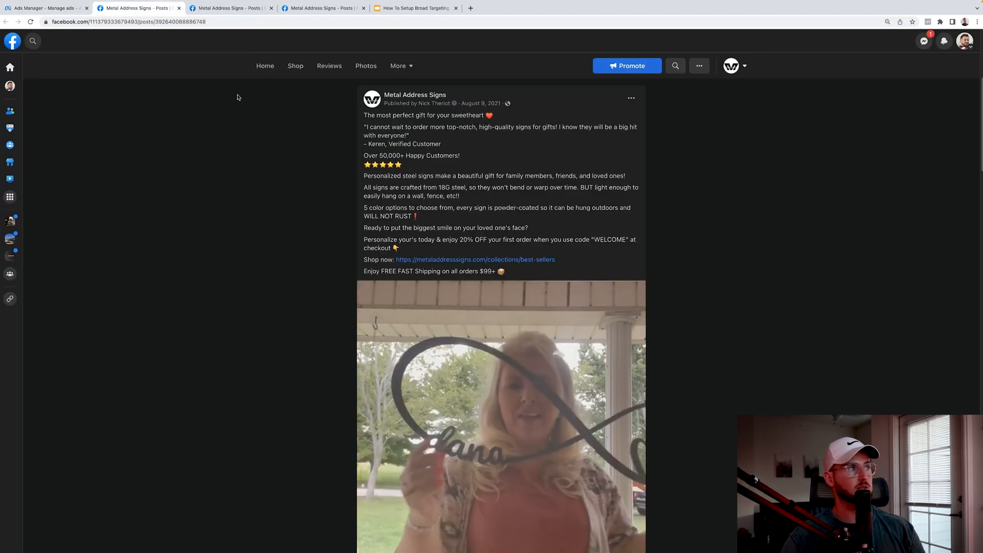
{"action": "double_click", "coordinate": [190, 22]}
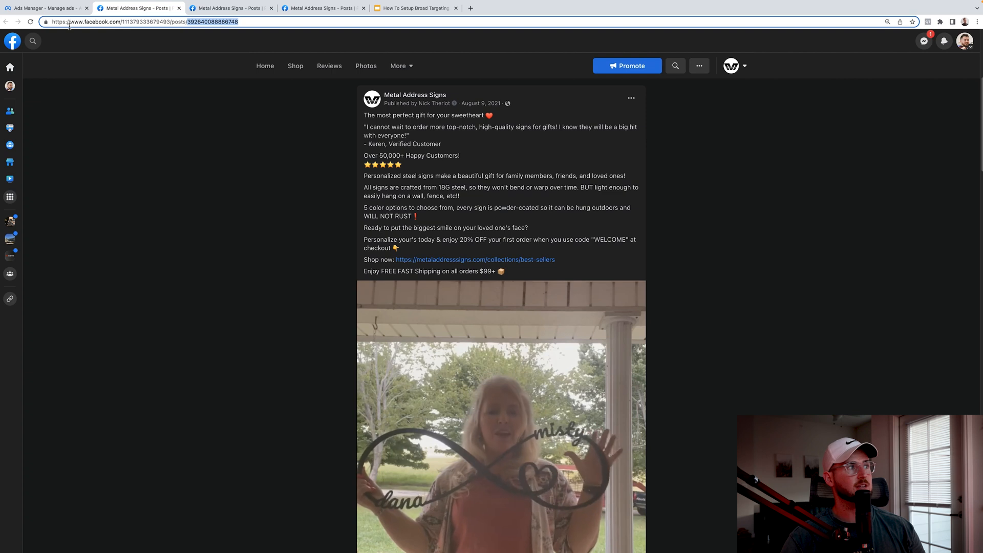
{"action": "left_click", "coordinate": [490, 104]}
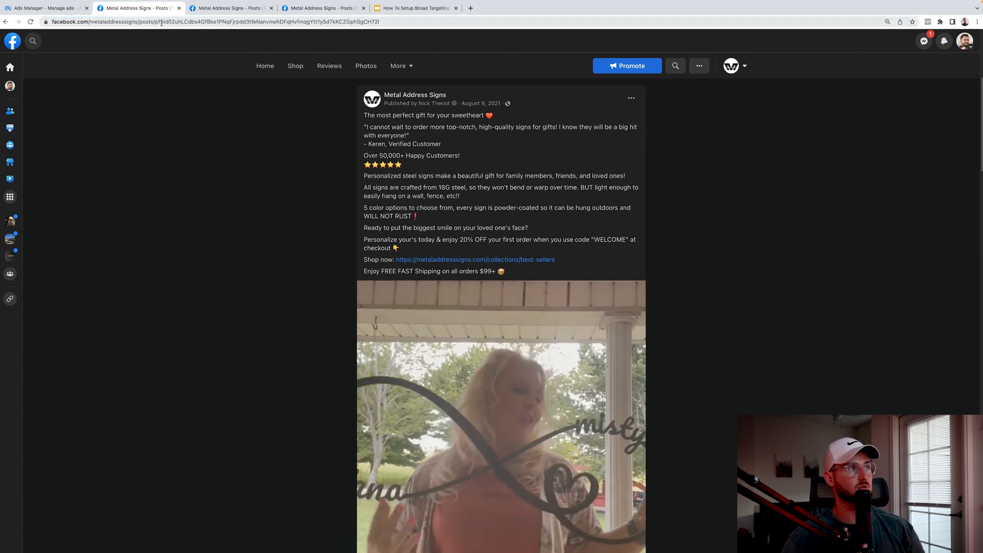
{"action": "left_click_drag", "start_coordinate": [155, 23], "coordinate": [434, 22]}
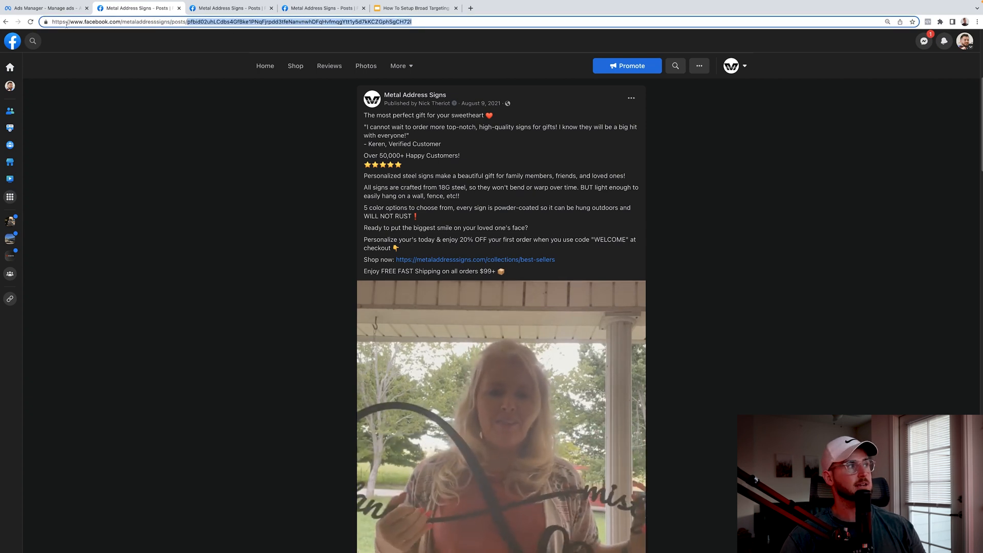
Return to Ads Manager, set the ad to use an existing post, and enter the copied post ID
{"action": "left_click", "coordinate": [49, 10]}
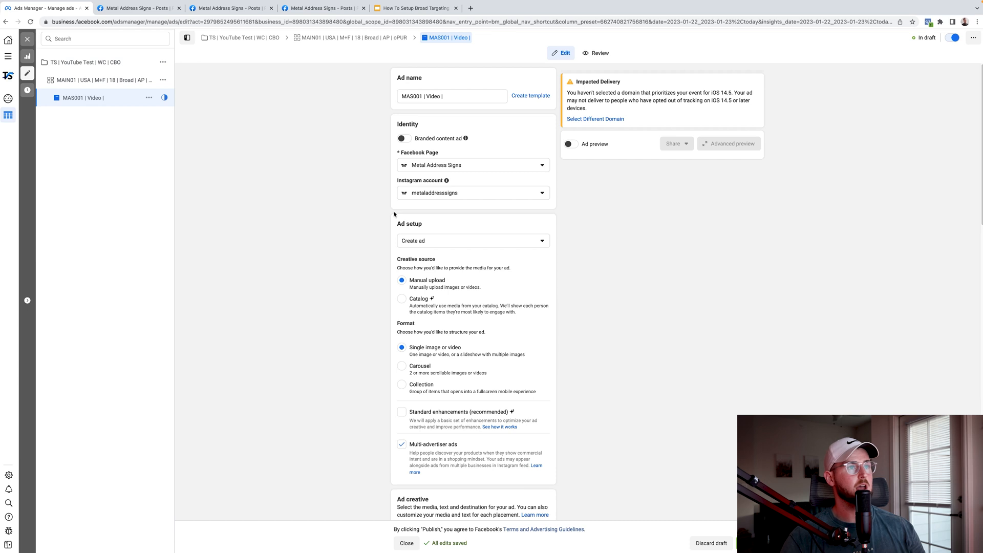
{"action": "left_click", "coordinate": [450, 241]}
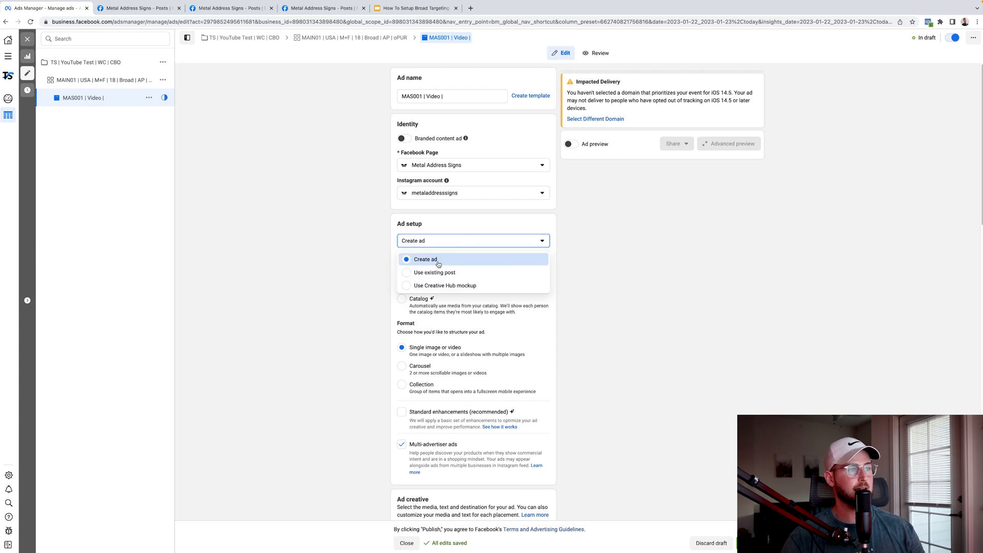
{"action": "left_click", "coordinate": [438, 270]}
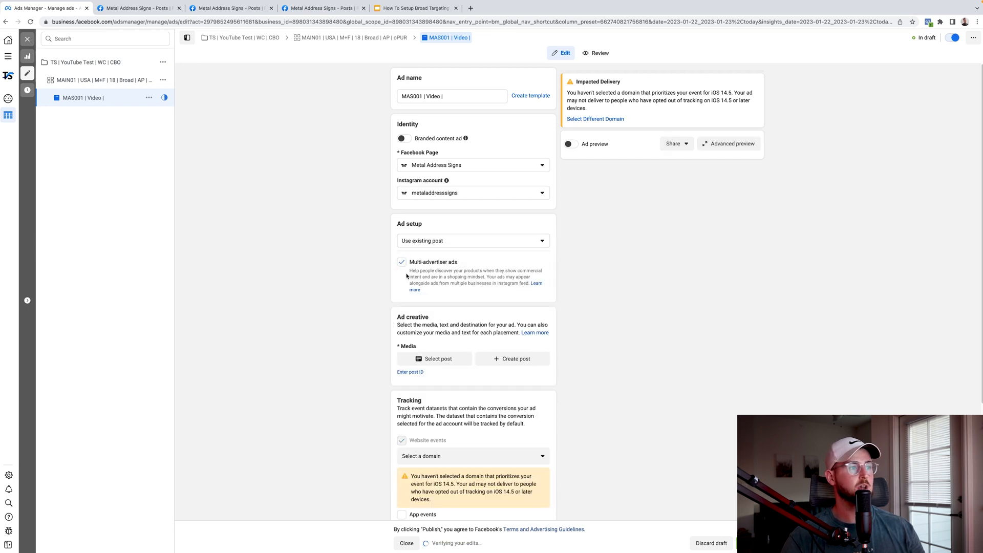
{"action": "left_click", "coordinate": [406, 372]}
{"action": "key", "text": "ctrl+v"}
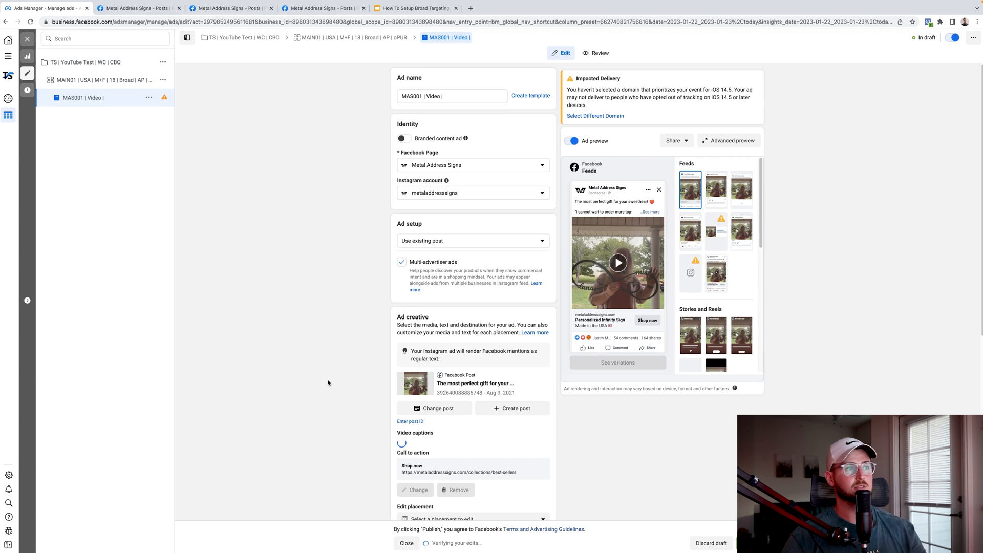
Set the ad's website event tracking domain to metaladdresssigns.com
{"action": "scroll", "coordinate": [328, 382], "scroll_direction": "down", "scroll_amount": 1}
{"action": "scroll", "coordinate": [328, 382], "scroll_direction": "down", "scroll_amount": 2}
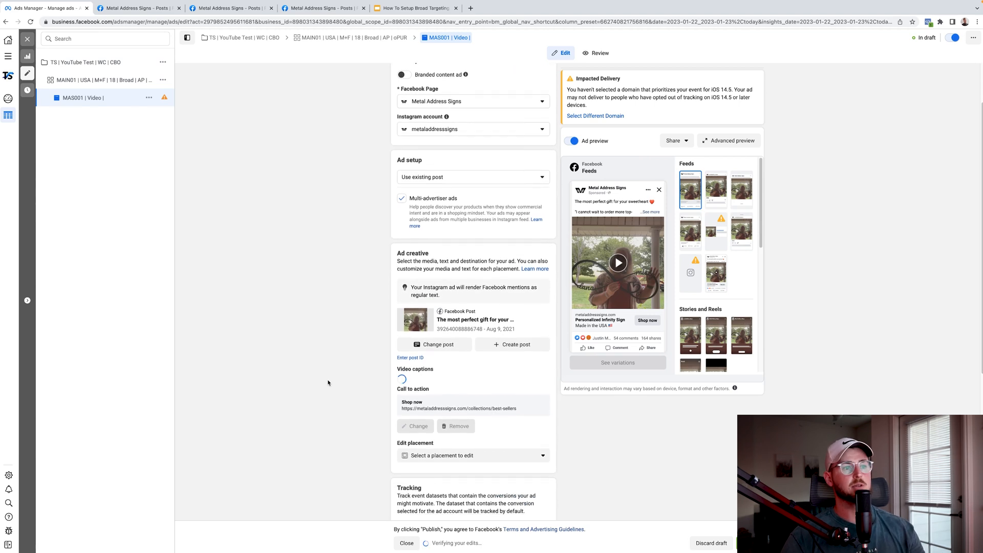
{"action": "scroll", "coordinate": [373, 443], "scroll_direction": "down", "scroll_amount": 4}
{"action": "scroll", "coordinate": [373, 442], "scroll_direction": "down", "scroll_amount": 5}
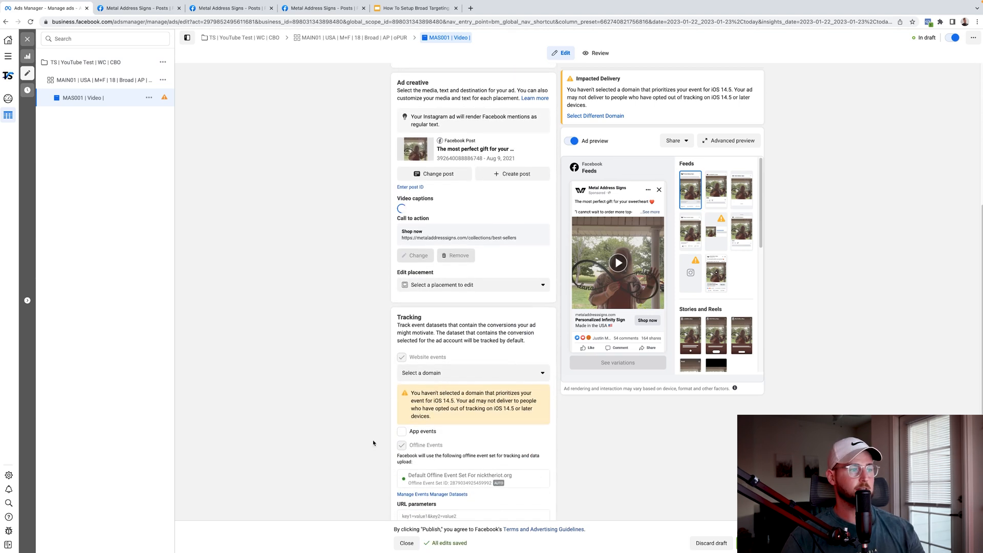
{"action": "left_click", "coordinate": [444, 302]}
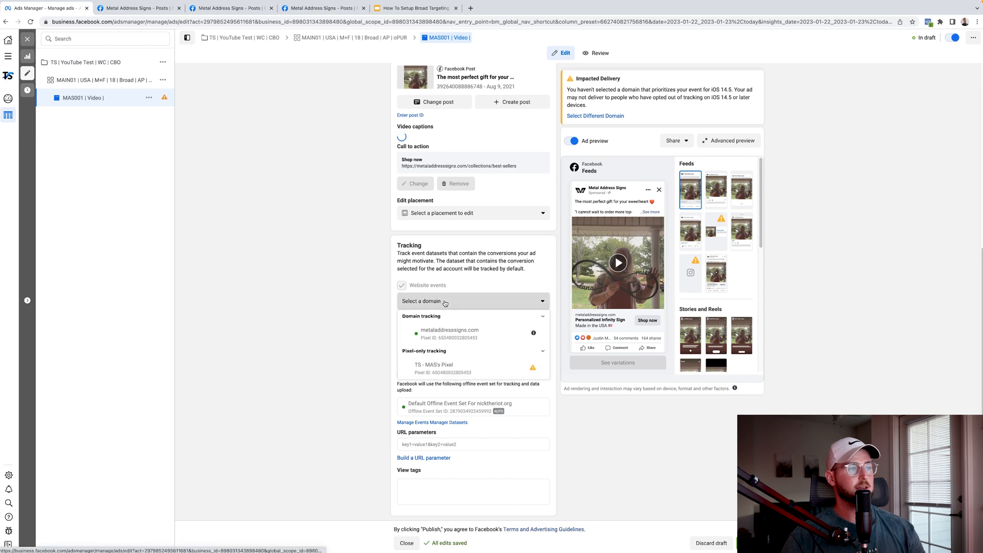
{"action": "left_click", "coordinate": [436, 330]}
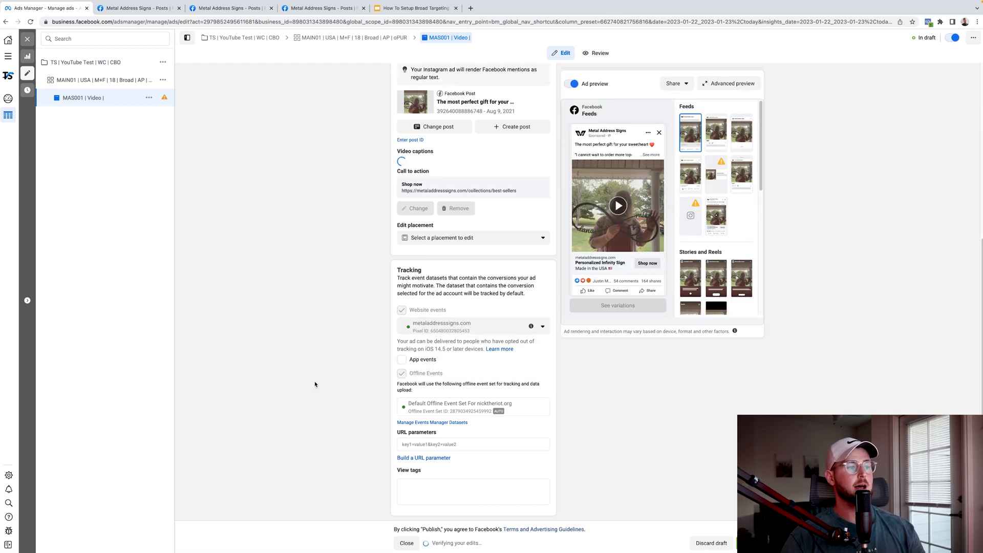
{"action": "left_click", "coordinate": [419, 448]}
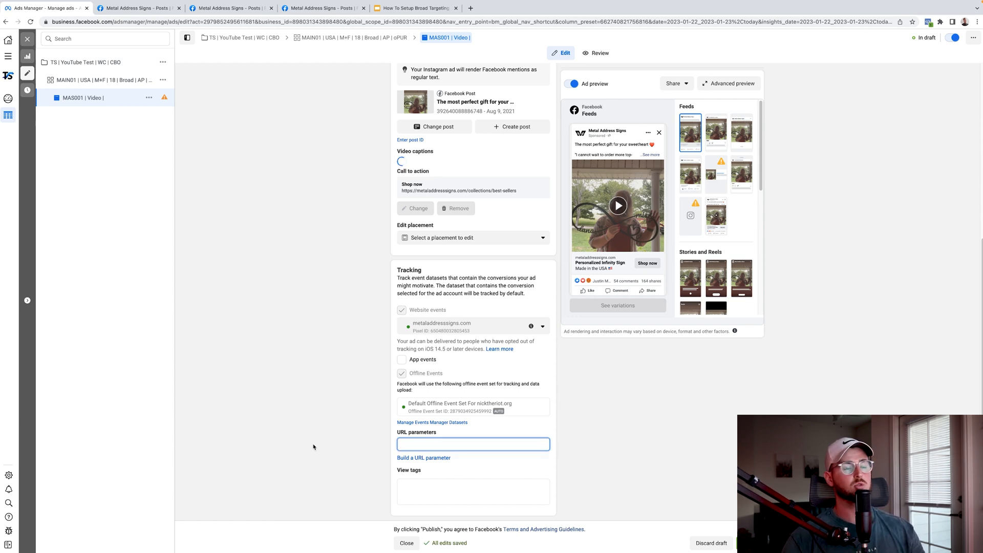
Switch to the August 9, 2021 Metal Address Signs post and copy its opening line, "The most perfect gift for your sweetheart"
{"action": "scroll", "coordinate": [313, 447], "scroll_direction": "up", "scroll_amount": 5}
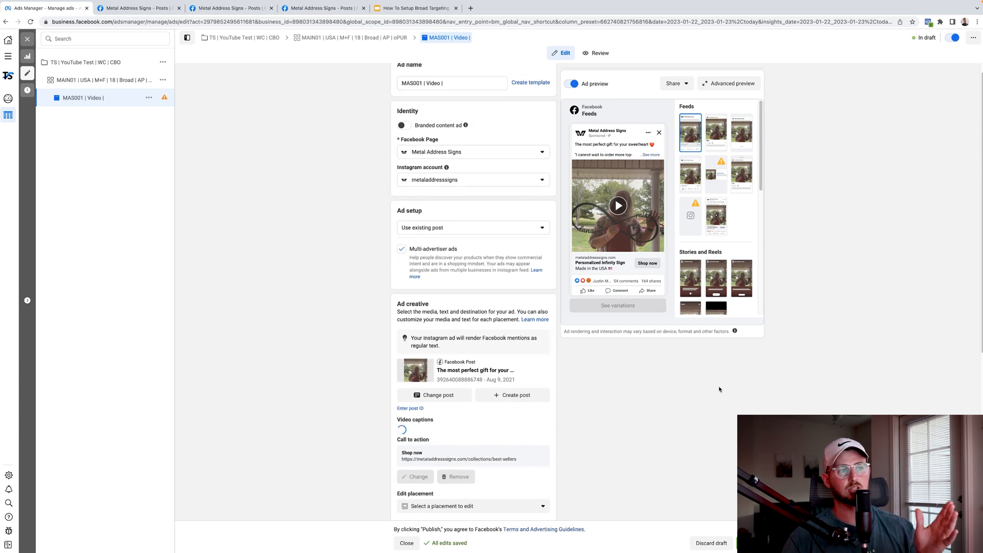
{"action": "scroll", "coordinate": [719, 389], "scroll_direction": "down", "scroll_amount": 1}
{"action": "scroll", "coordinate": [719, 390], "scroll_direction": "up", "scroll_amount": 1}
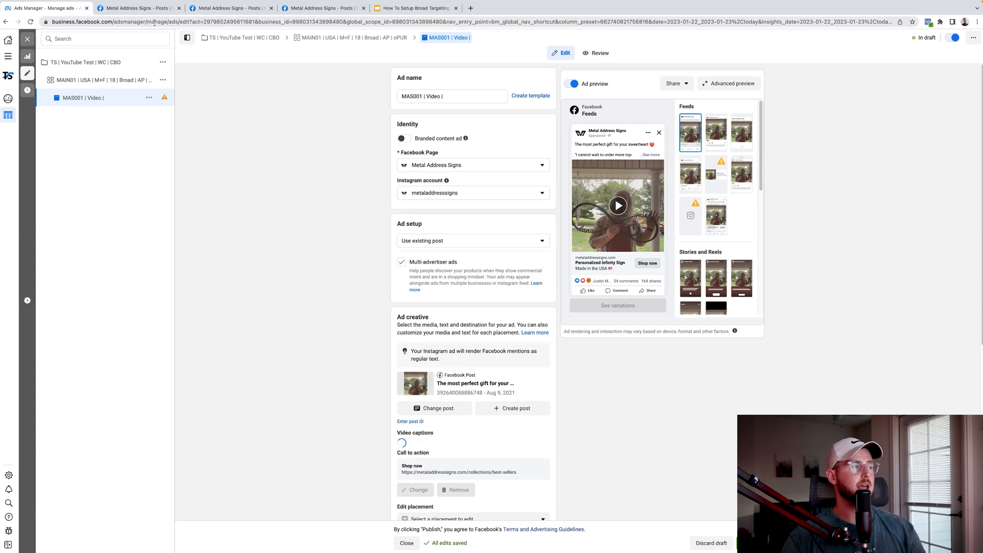
{"action": "left_click", "coordinate": [137, 8]}
{"action": "left_click_drag", "start_coordinate": [495, 116], "coordinate": [283, 95]}
{"action": "key", "text": "ctrl+c"}
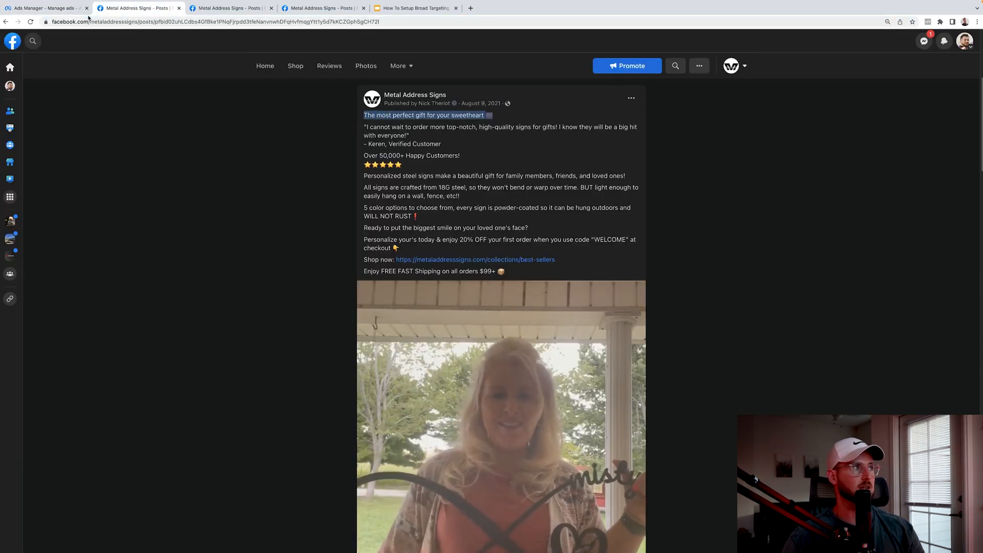
Return to Ads Manager, append the copied line to the ad name after "MAS001 | Video |", and publish the ad
{"action": "left_click", "coordinate": [59, 8]}
{"action": "left_click", "coordinate": [459, 97]}
{"action": "key", "text": "ctrl+v"}
{"action": "scroll", "coordinate": [668, 374], "scroll_direction": "down", "scroll_amount": 6}
{"action": "scroll", "coordinate": [668, 377], "scroll_direction": "up", "scroll_amount": 6}
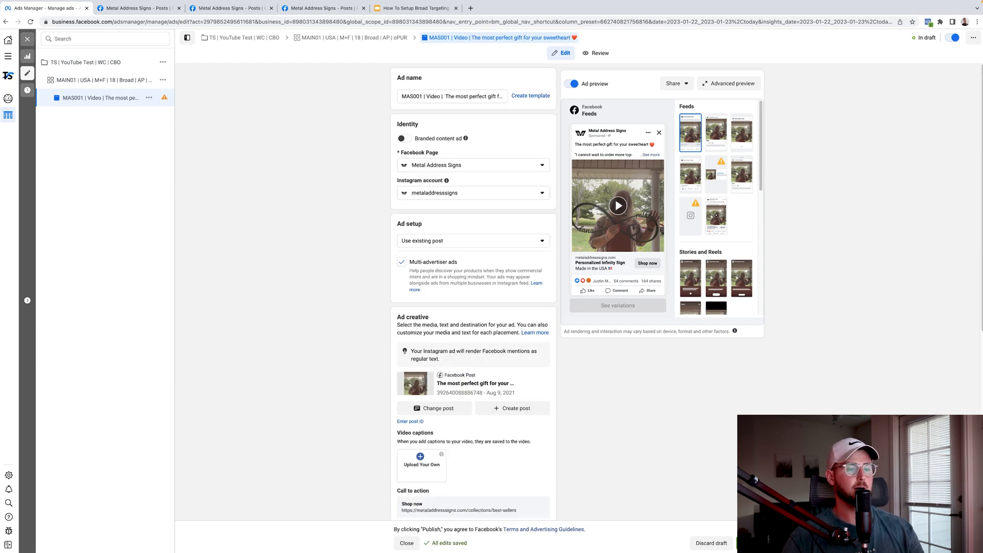
{"action": "left_click", "coordinate": [625, 304]}
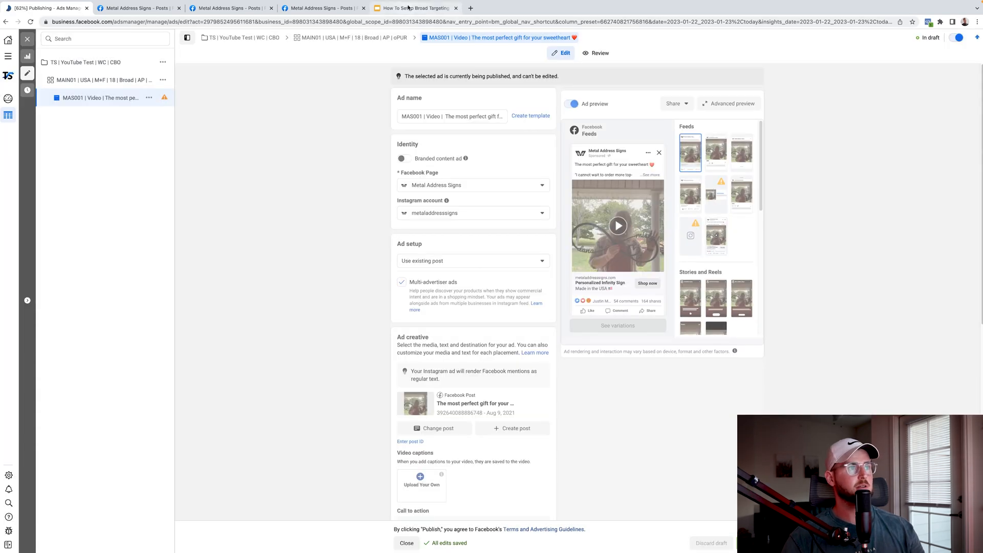
After checking the flowchart slide, close the ad editor and open the MAIN01 ads in the TS | YouTube Test | WC | CBO campaign
{"action": "left_click", "coordinate": [408, 8]}
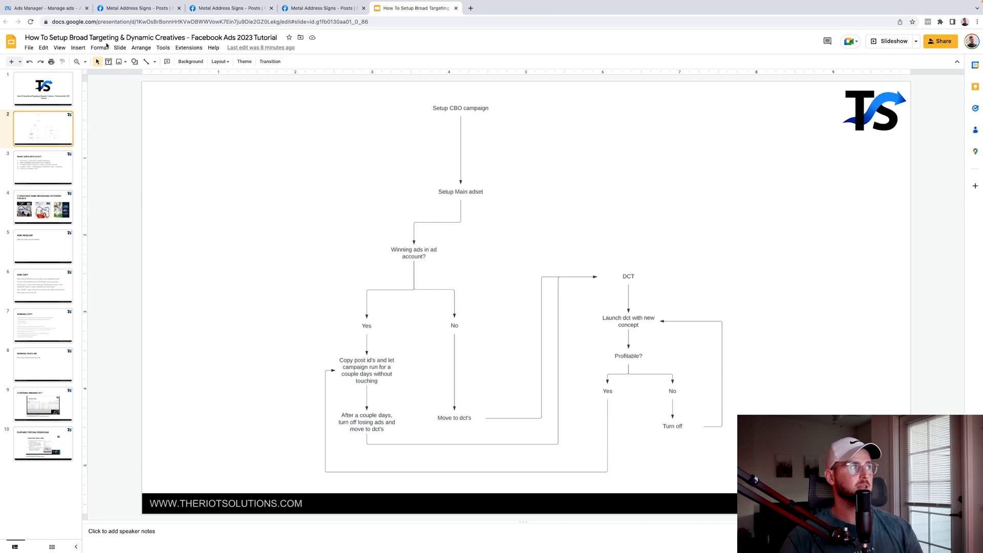
{"action": "left_click", "coordinate": [46, 9]}
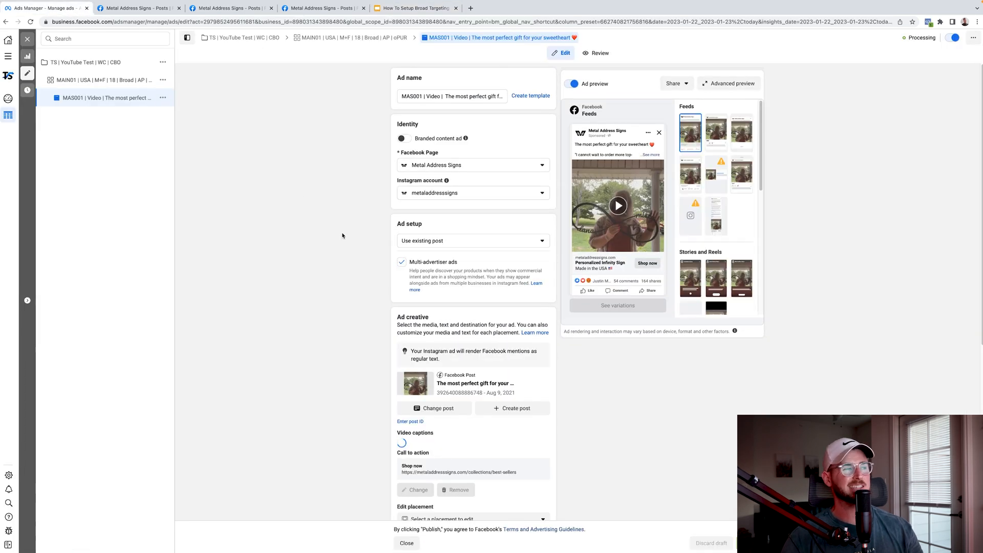
{"action": "left_click", "coordinate": [27, 39]}
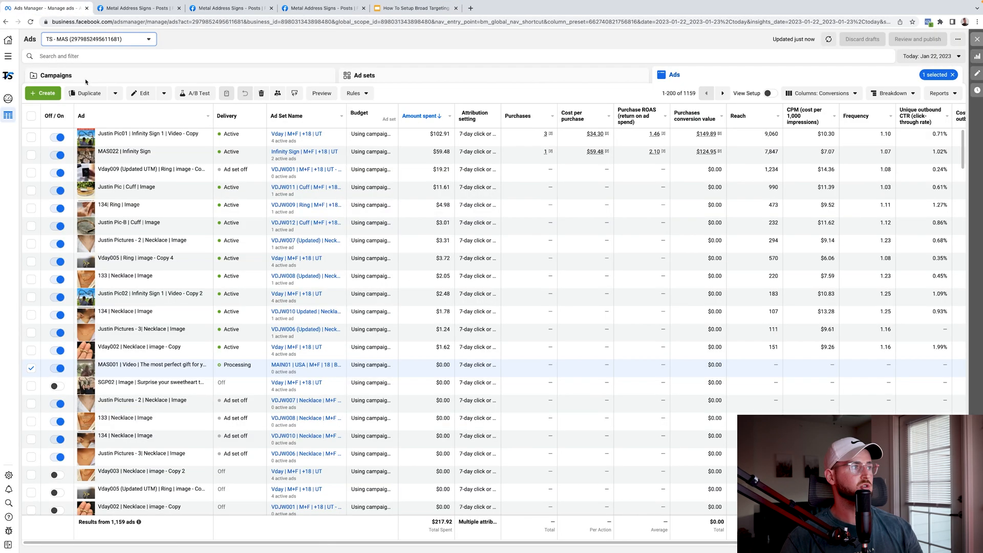
{"action": "left_click", "coordinate": [77, 77]}
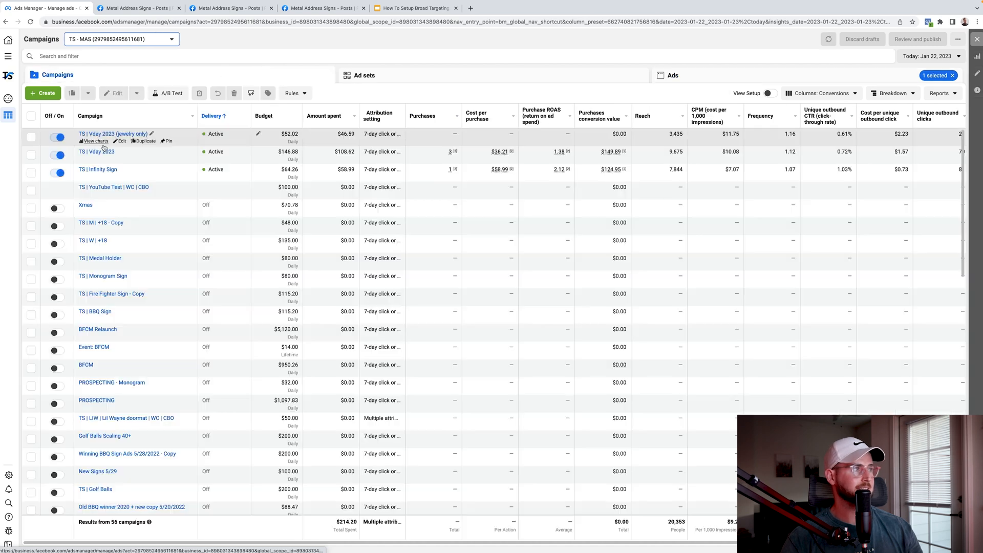
{"action": "left_click", "coordinate": [99, 188]}
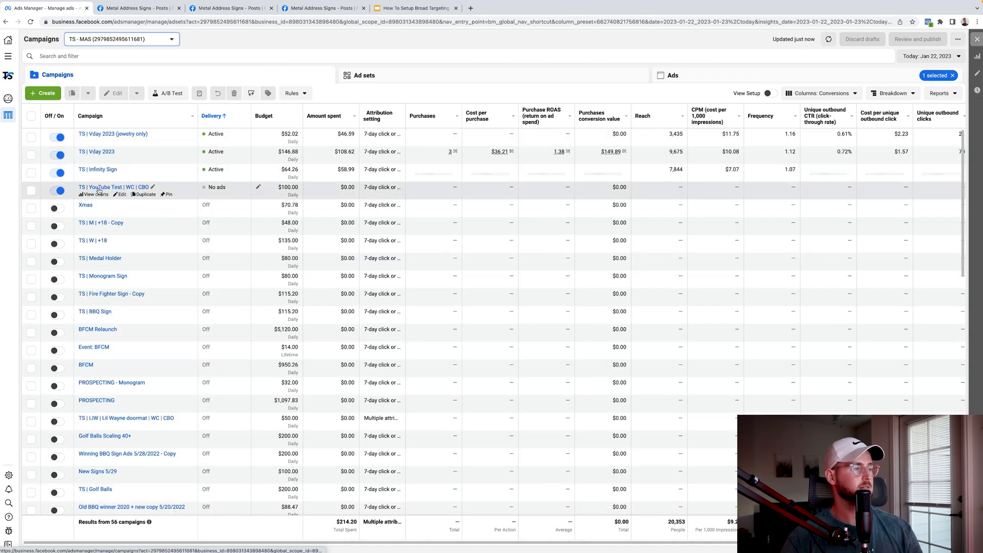
{"action": "left_click", "coordinate": [128, 134]}
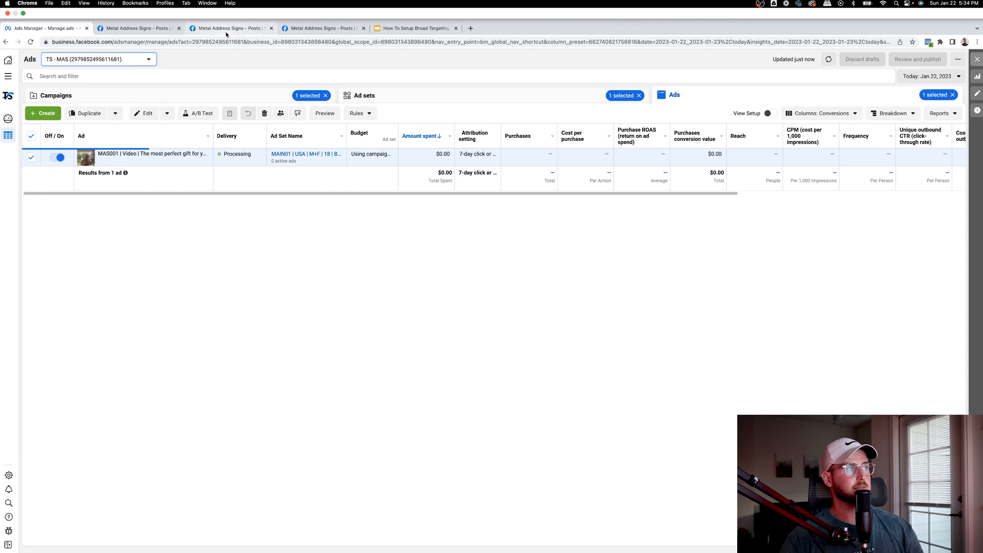
Look through the three Metal Address Signs posts, close their browser tabs, and return to Ads Manager
{"action": "left_click", "coordinate": [228, 28]}
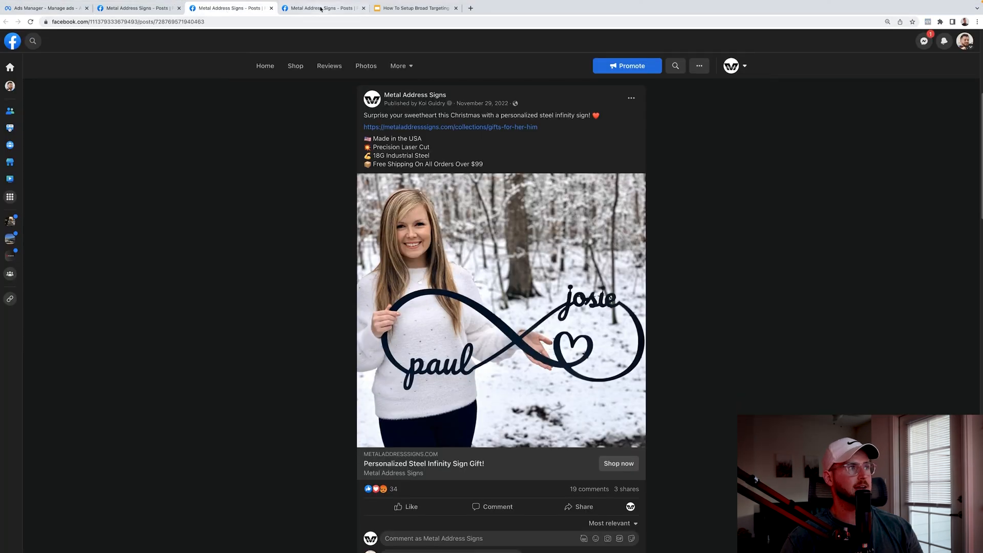
{"action": "left_click", "coordinate": [322, 29]}
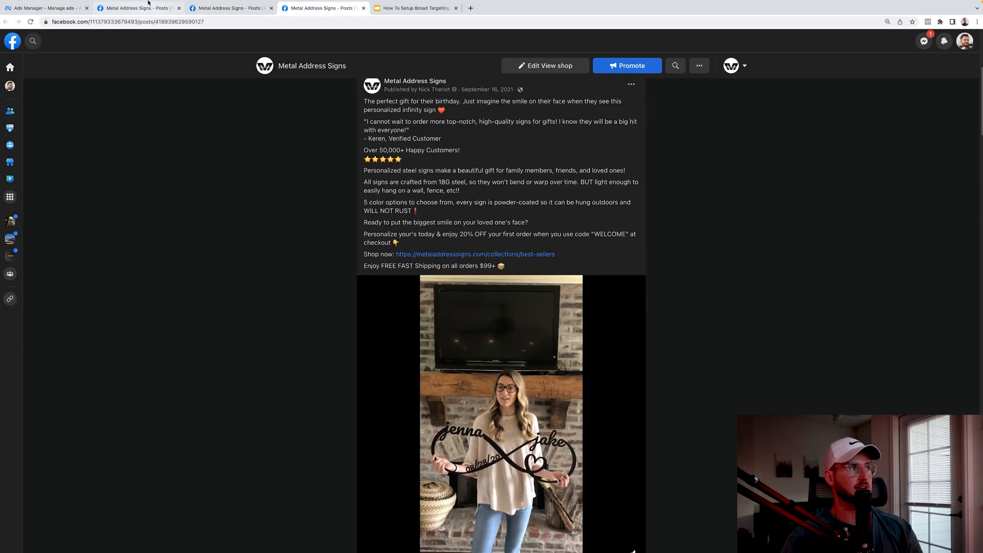
{"action": "left_click", "coordinate": [160, 9]}
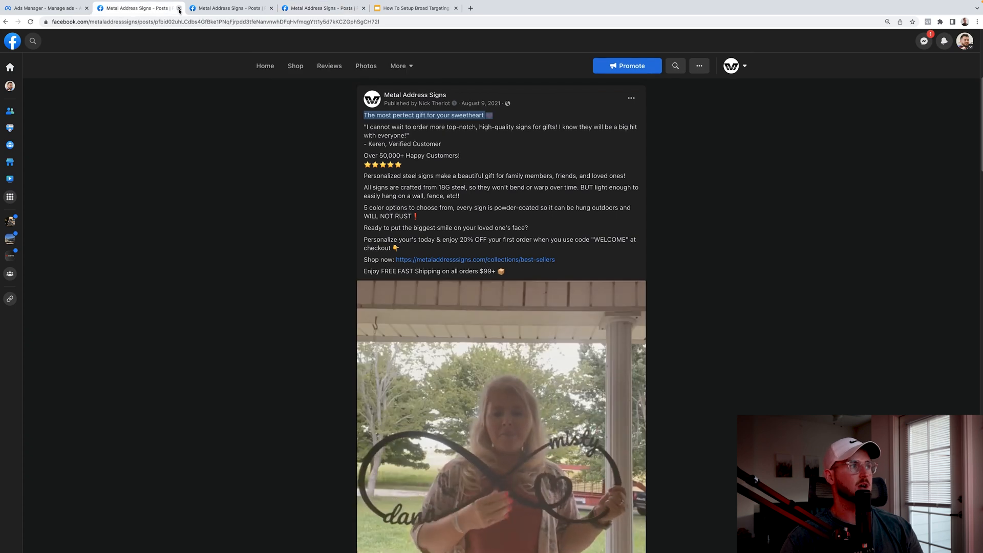
{"action": "left_click", "coordinate": [179, 8]}
{"action": "left_click", "coordinate": [179, 8]}
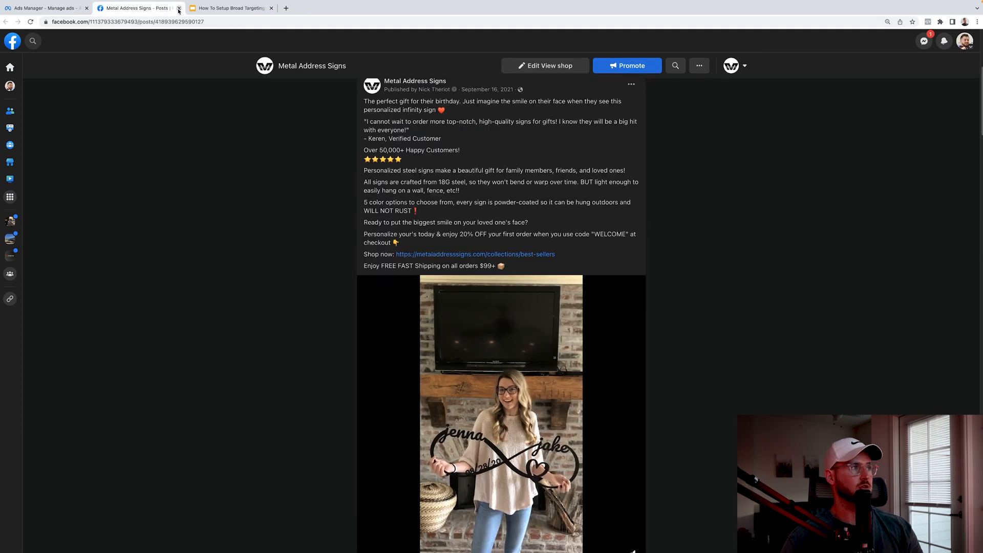
{"action": "left_click", "coordinate": [178, 8]}
{"action": "left_click", "coordinate": [34, 10]}
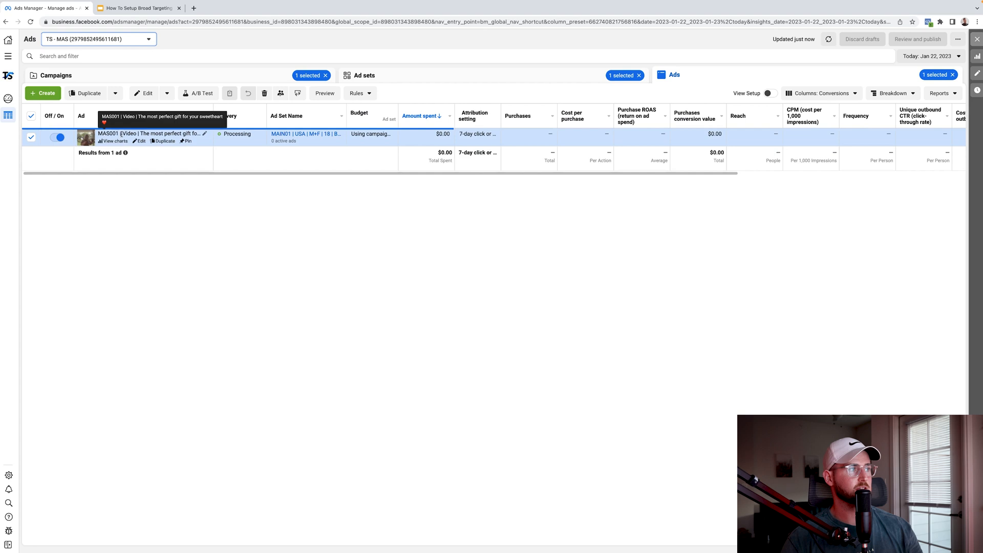
Examine the CBO setup flowchart slide alongside the MAIN01 ad set and its ad in Ads Manager
{"action": "left_click", "coordinate": [124, 9]}
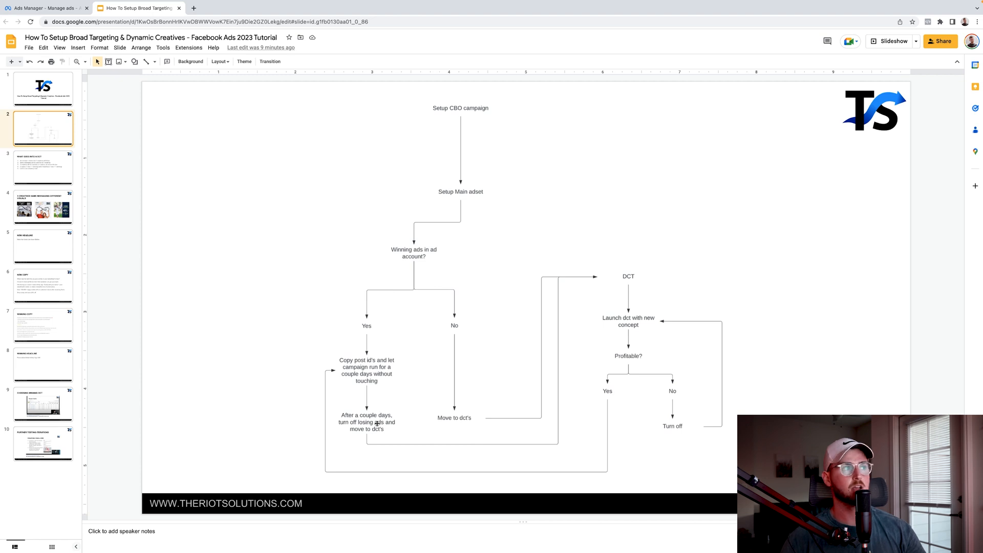
{"action": "left_click", "coordinate": [46, 10]}
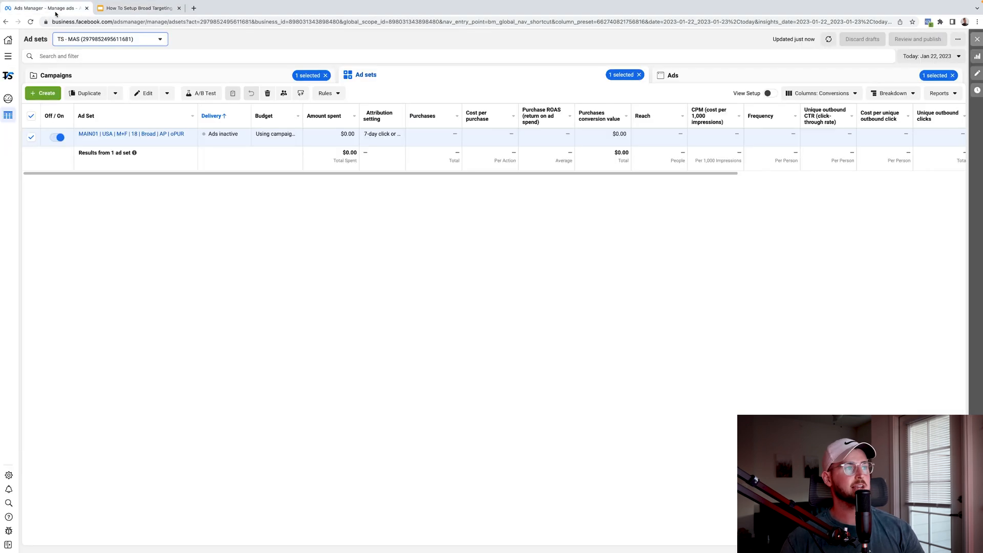
{"action": "left_click", "coordinate": [145, 134]}
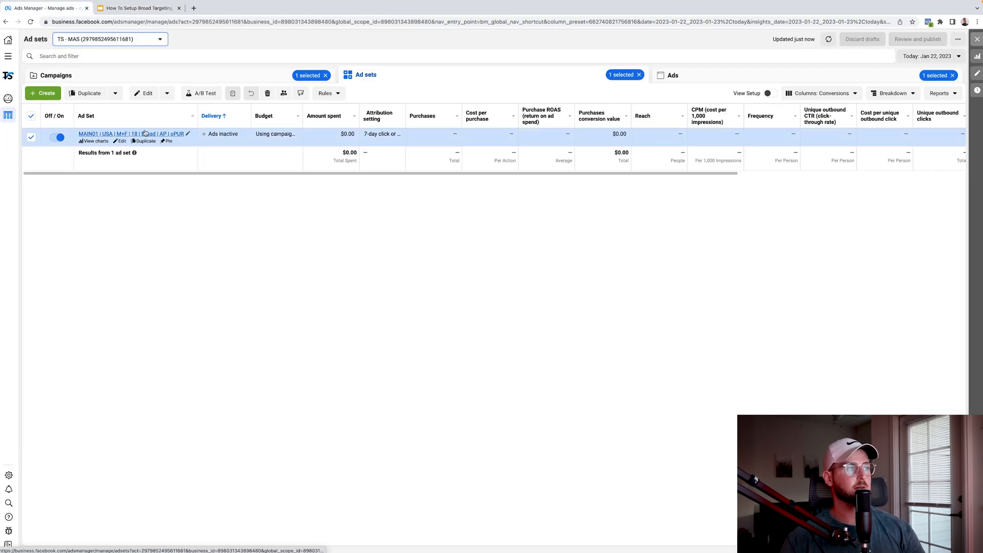
{"action": "left_click", "coordinate": [446, 75]}
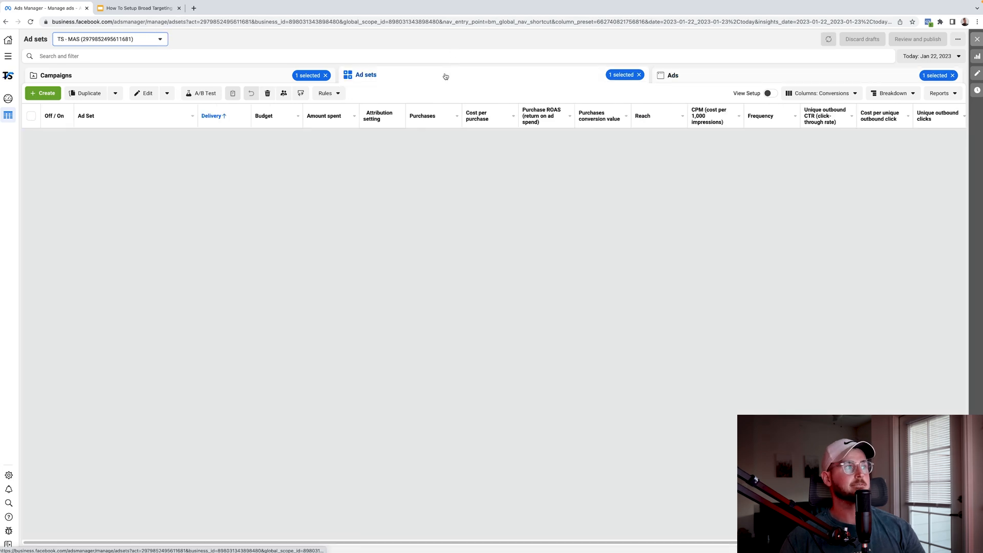
{"action": "left_click", "coordinate": [31, 137]}
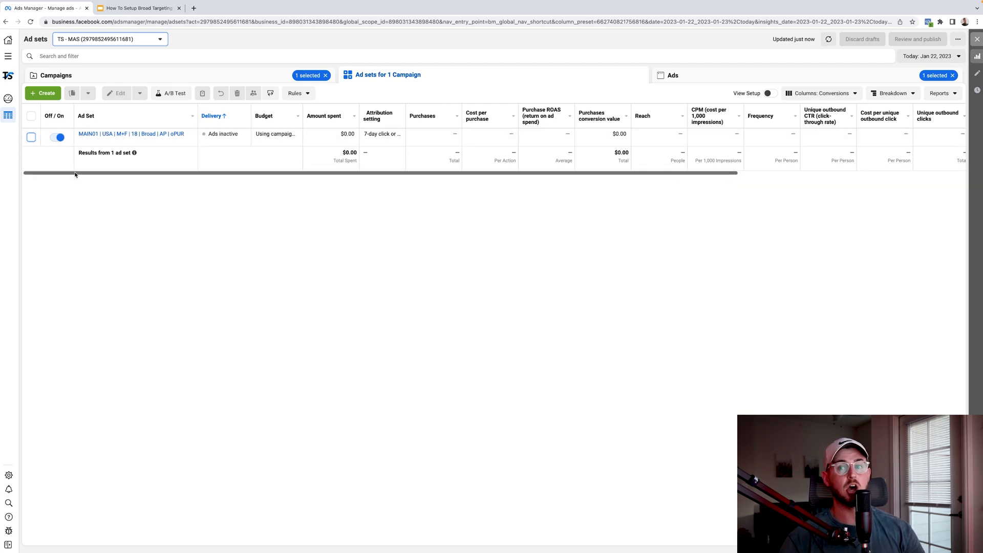
{"action": "left_click", "coordinate": [105, 133]}
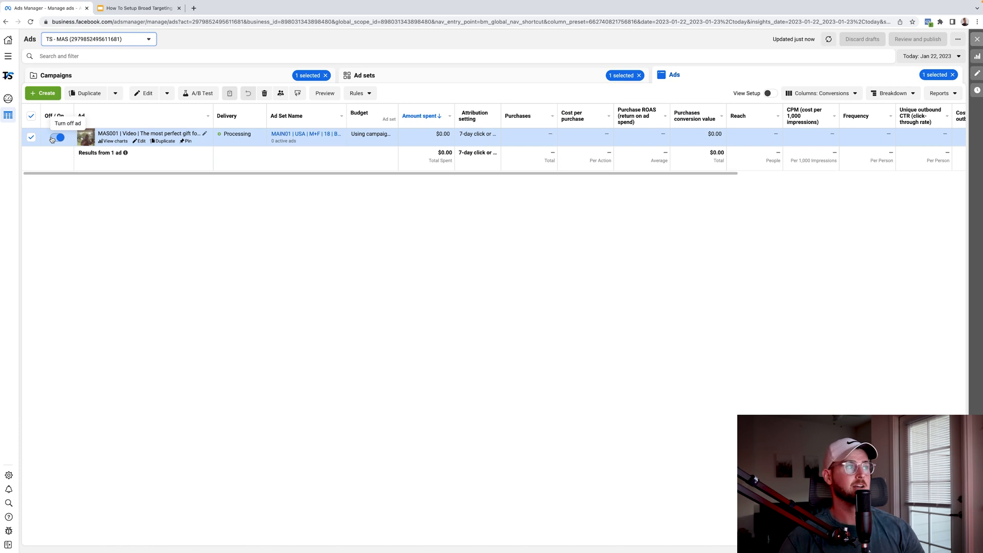
{"action": "left_click", "coordinate": [422, 74]}
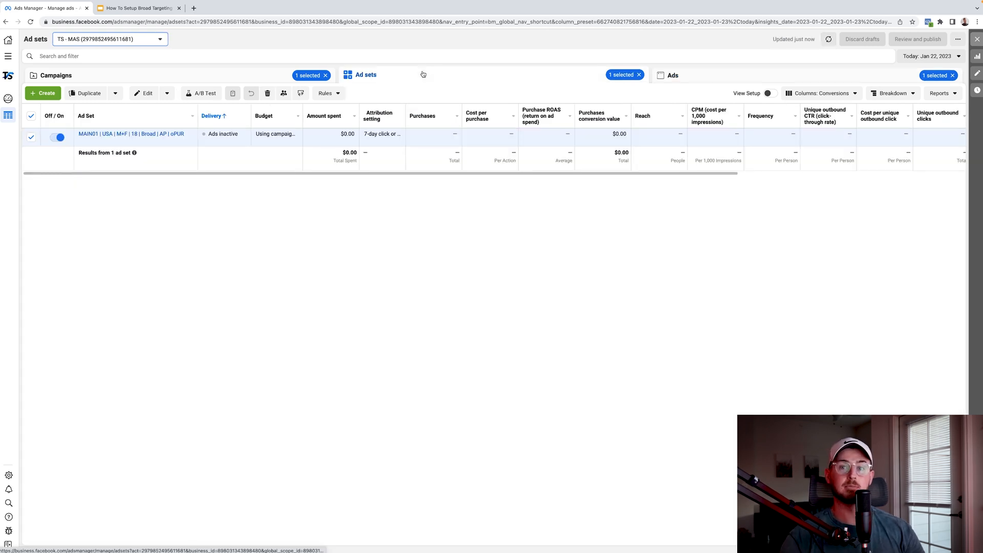
{"action": "left_click", "coordinate": [123, 135]}
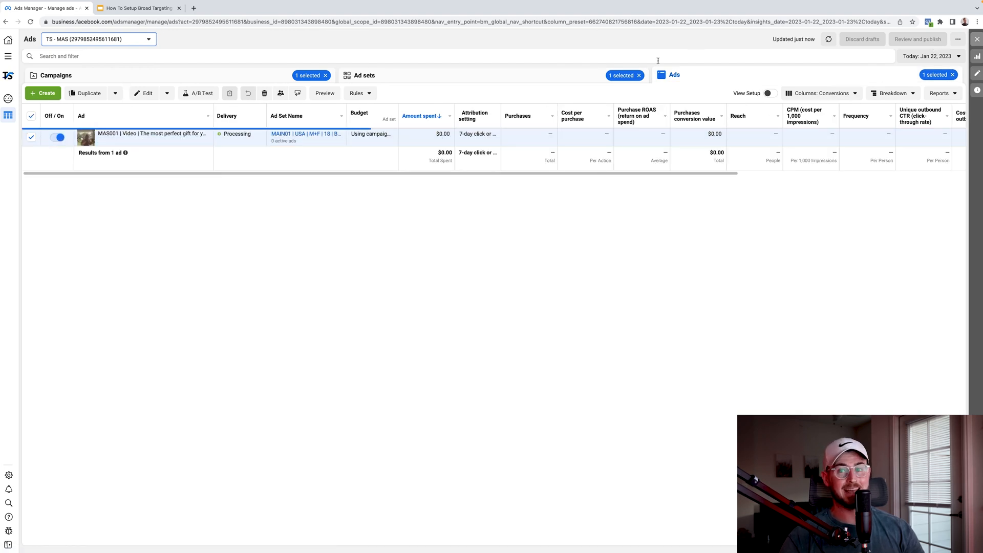
View the MAS001 ad's results for the last 7 days and go back to the campaign's ad sets
{"action": "left_click", "coordinate": [930, 56]}
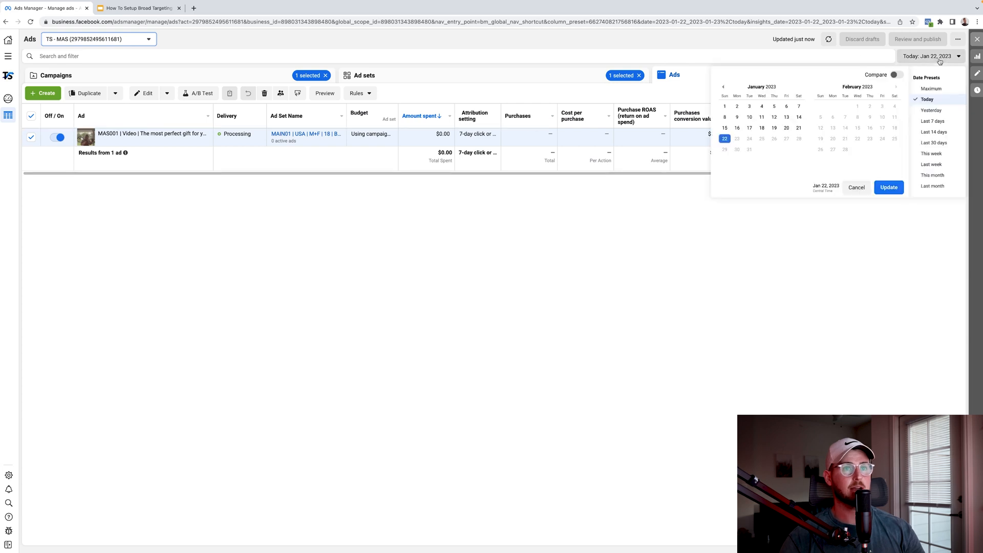
{"action": "left_click", "coordinate": [937, 122]}
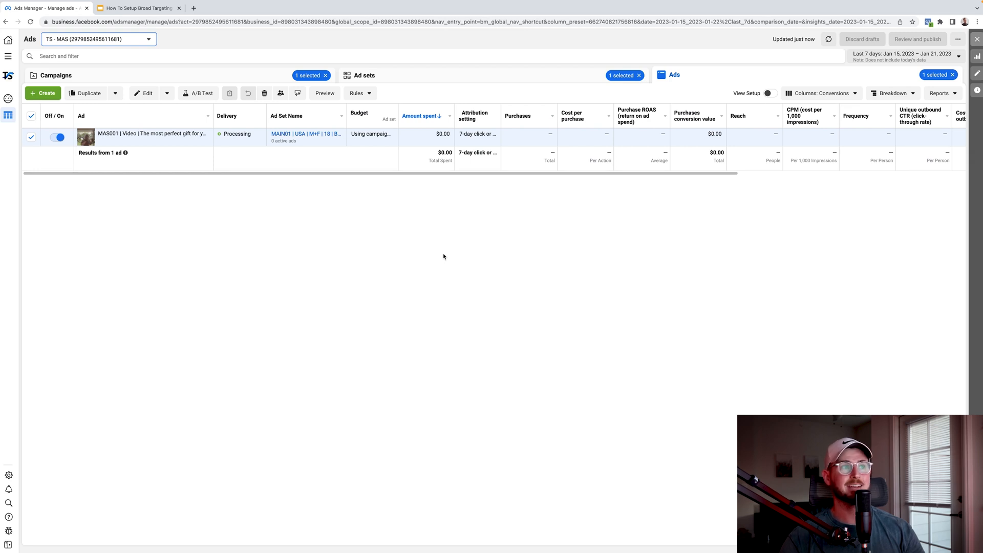
{"action": "left_click", "coordinate": [486, 81]}
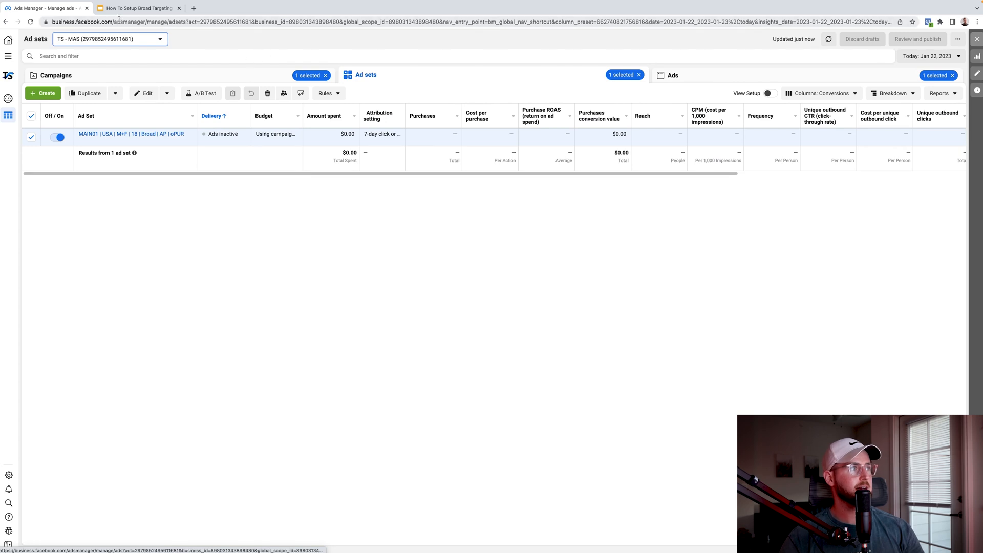
Consult the flowchart slide's winning-ads branch again and reopen the MAIN01 ad set's ads in Ads Manager
{"action": "left_click", "coordinate": [137, 8]}
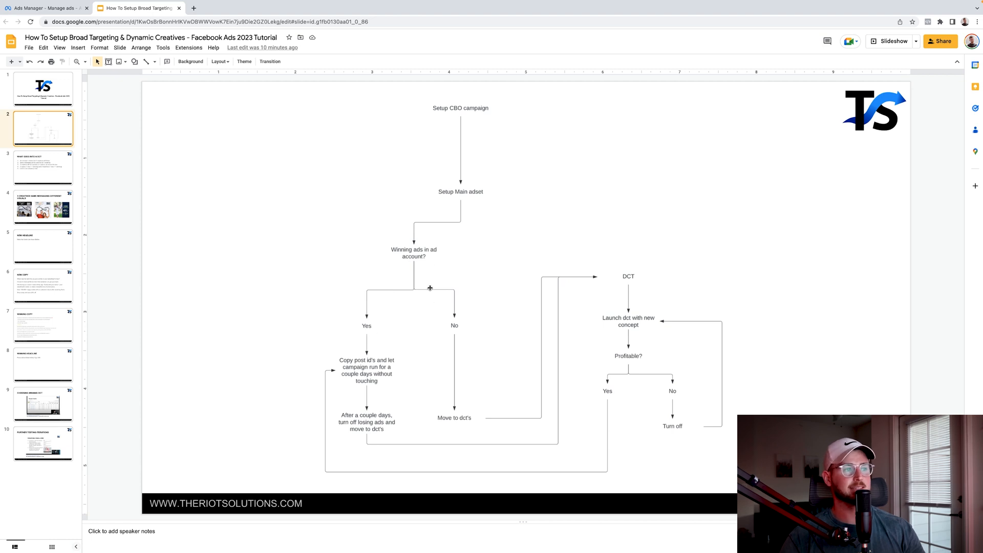
{"action": "left_click", "coordinate": [56, 8]}
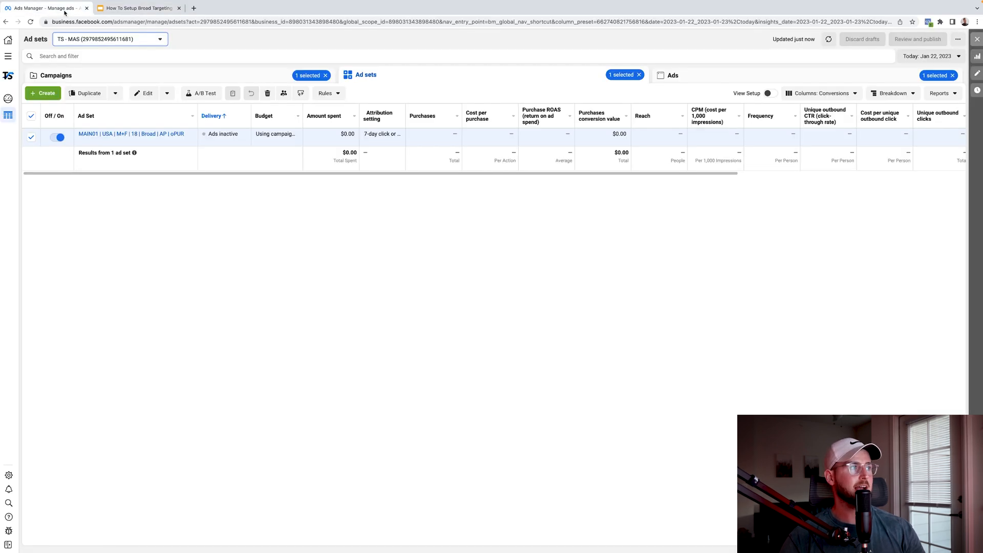
{"action": "left_click", "coordinate": [124, 133]}
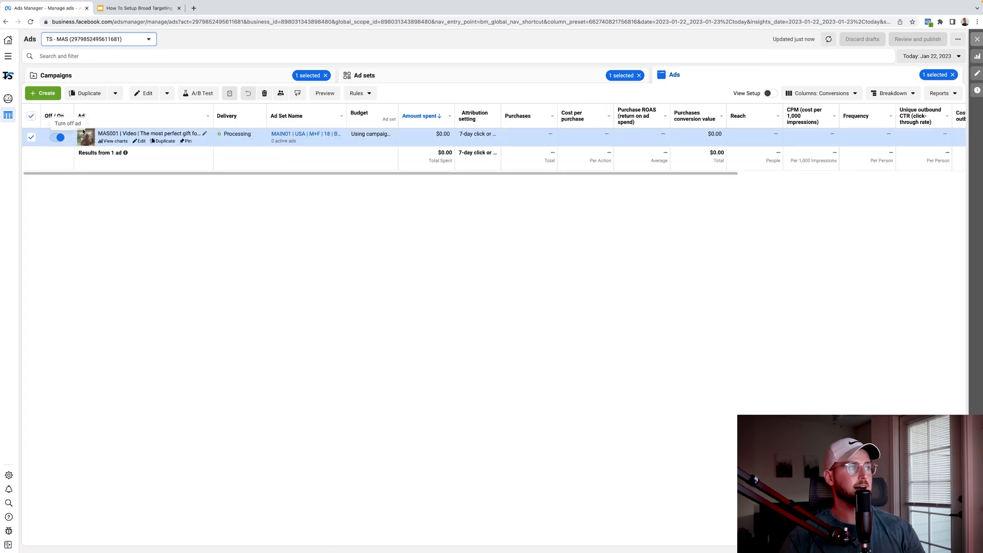
Delete the MAS001 video ad, return to the campaign's ad sets, refresh the list and clear the MAIN01 selection
{"action": "left_click", "coordinate": [264, 93]}
{"action": "left_click", "coordinate": [556, 209]}
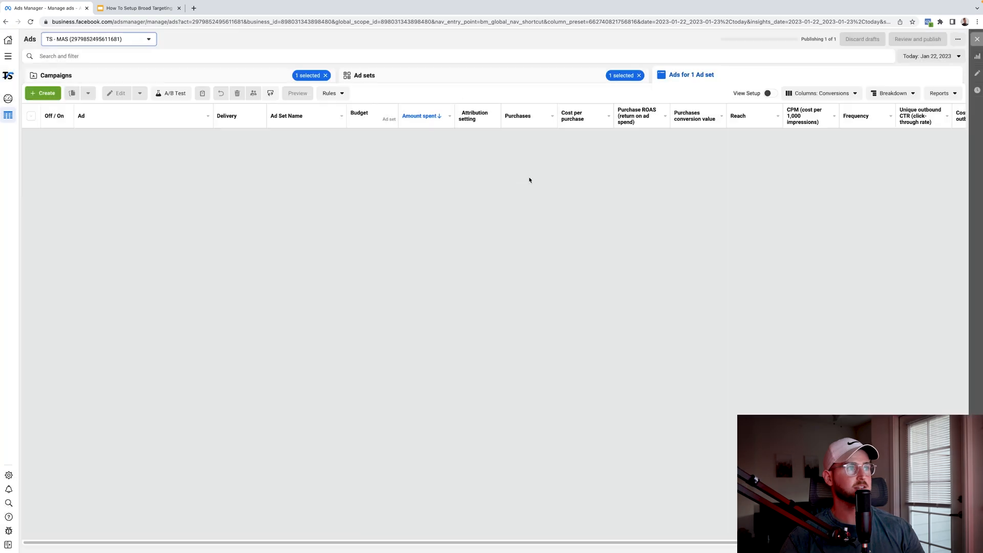
{"action": "left_click", "coordinate": [362, 76]}
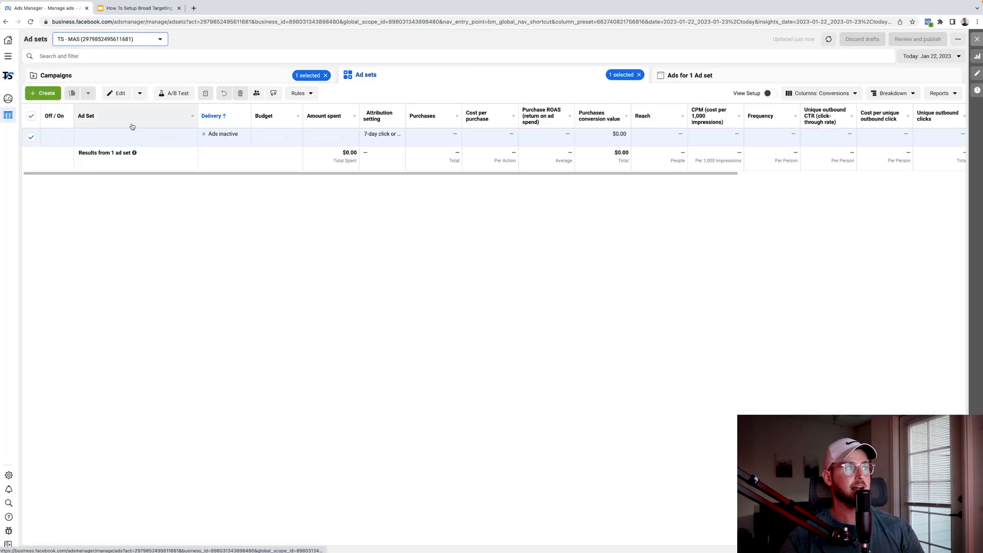
{"action": "left_click", "coordinate": [828, 40]}
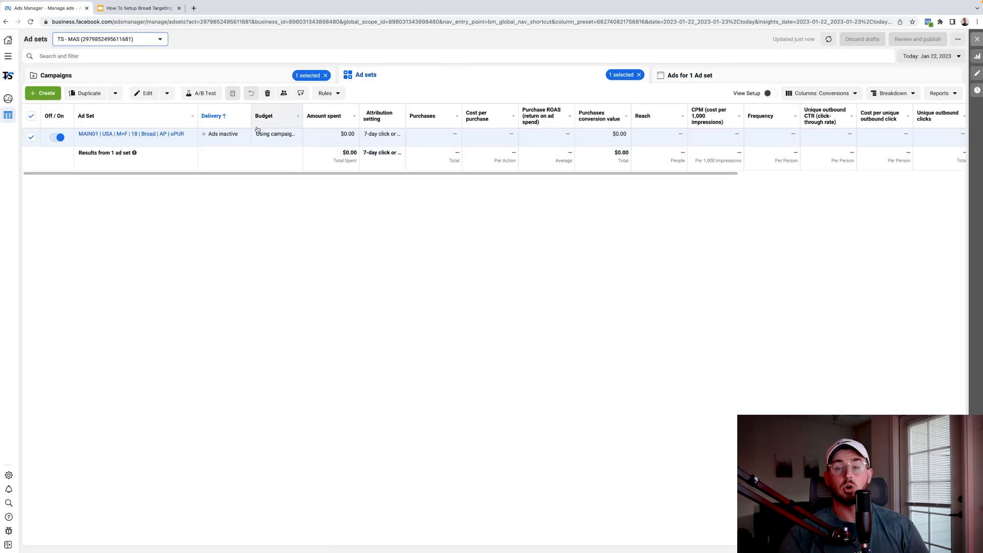
{"action": "left_click", "coordinate": [31, 116]}
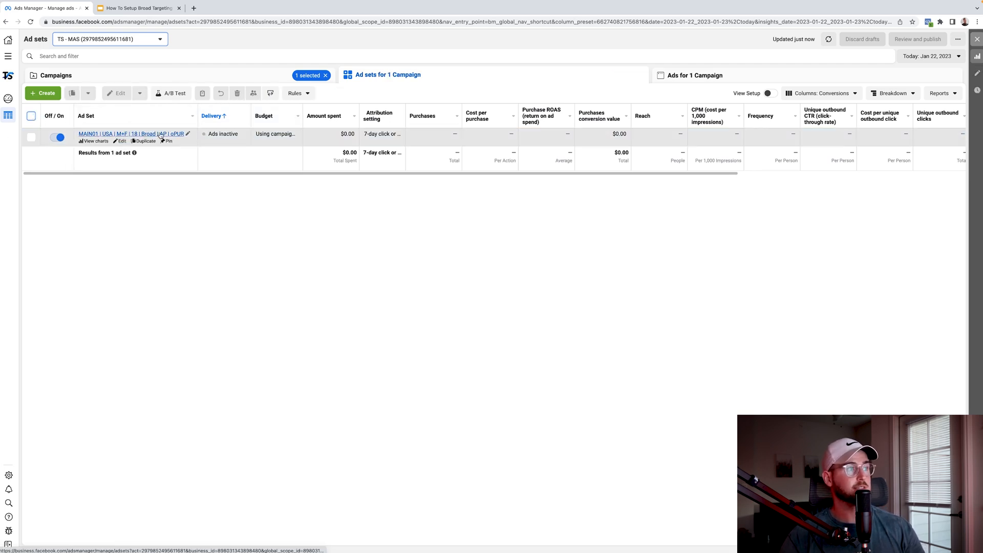
Switch to the flowchart slide and examine the branch for accounts without winning ads and the DCT process
{"action": "left_click", "coordinate": [134, 4]}
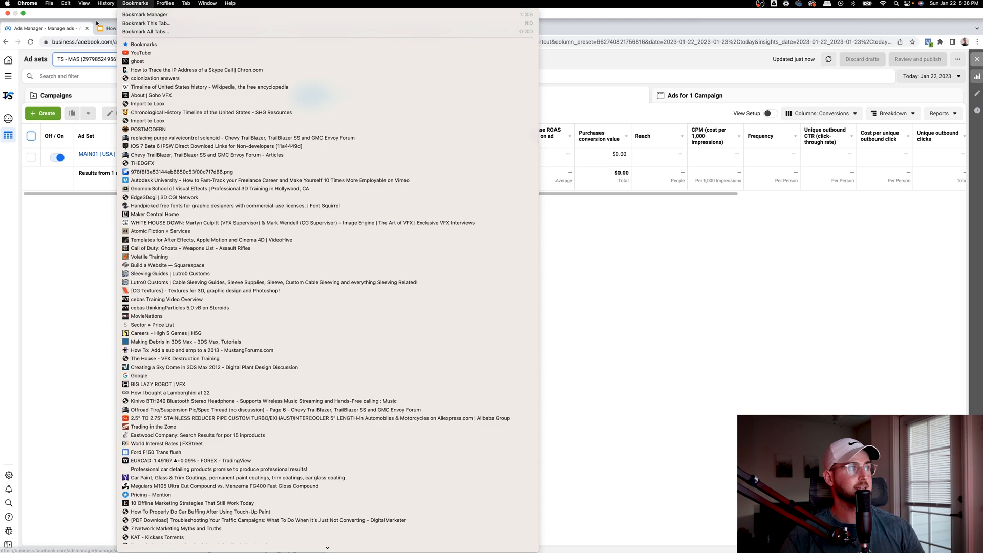
{"action": "left_click", "coordinate": [105, 30]}
{"action": "left_click", "coordinate": [105, 29]}
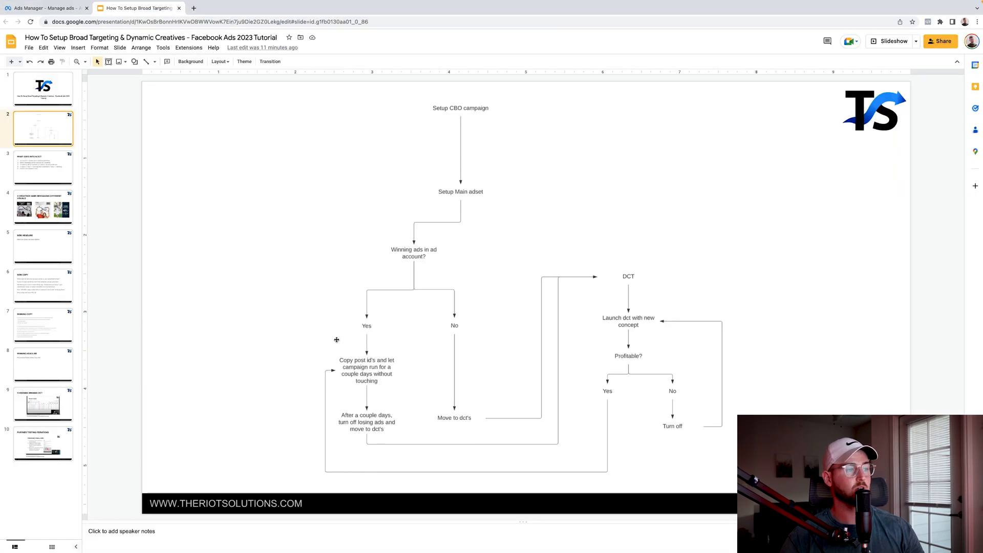
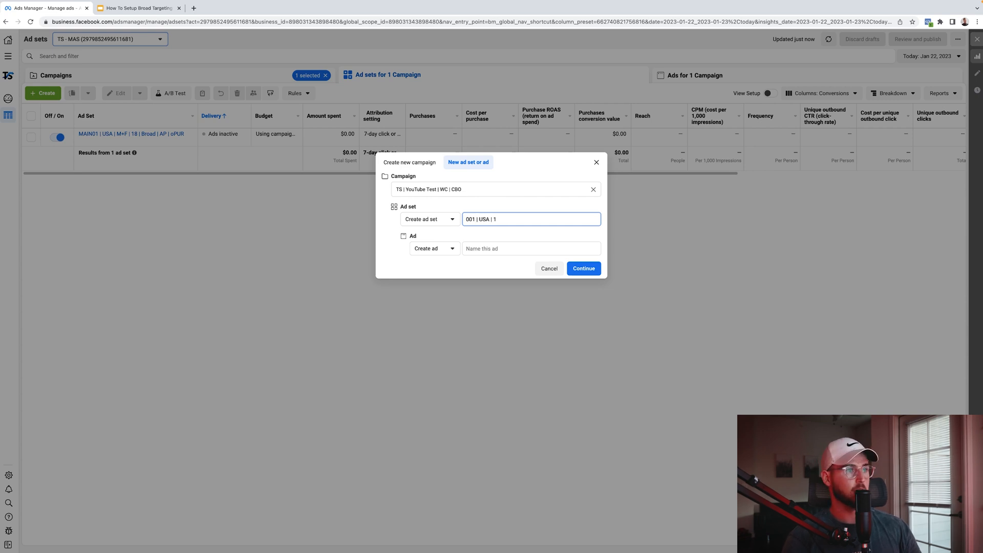
Name the new ad set "001 | USA | M+F | 18+ | Broad | AP | oPUR" and create it together with a new ad
{"action": "type", "text": "| M+F | 18+"}
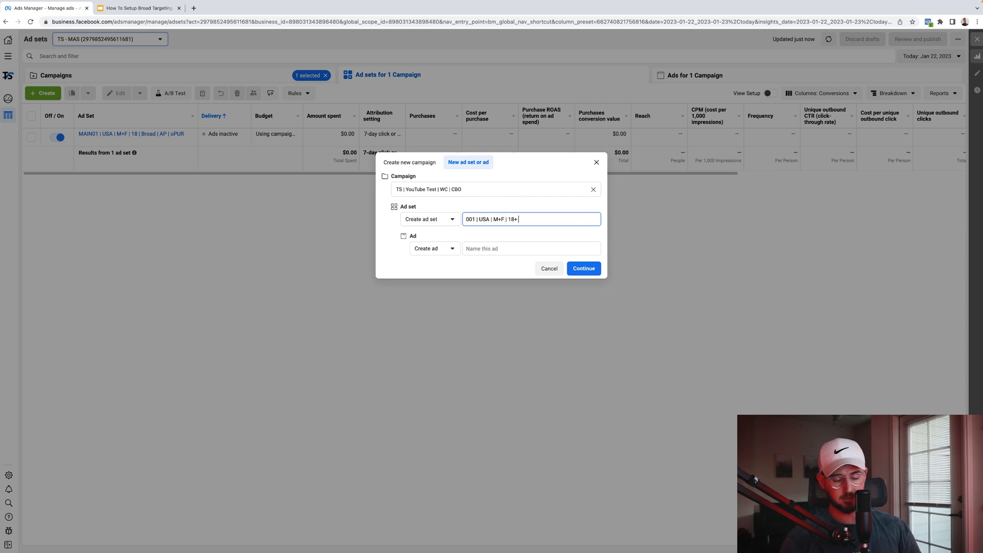
{"action": "type", "text": " | BRoad"}
{"action": "key", "text": "BackSpace"}
{"action": "key", "text": "BackSpace"}
{"action": "key", "text": "BackSpace"}
{"action": "key", "text": "BackSpace"}
{"action": "type", "text": "road | AP |"}
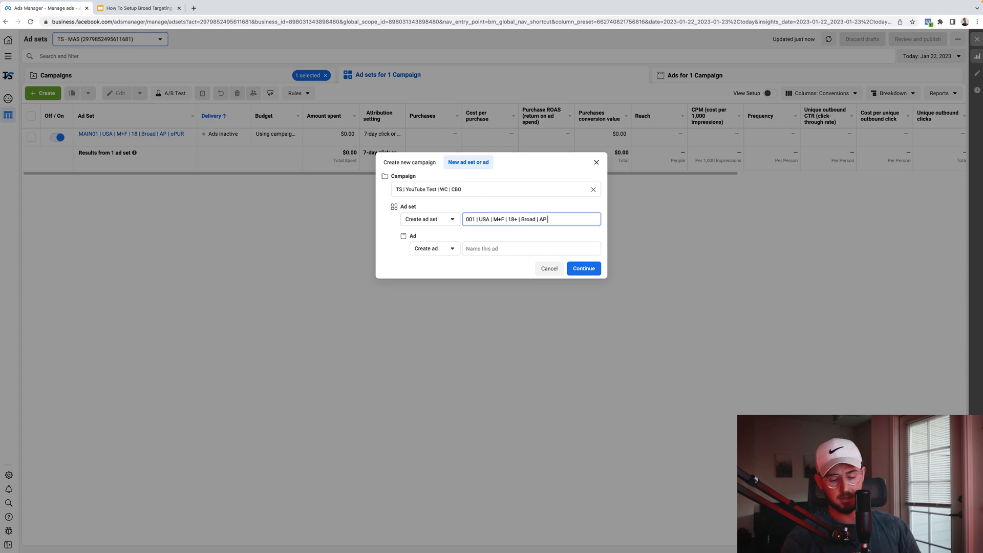
{"action": "type", "text": " oPUR"}
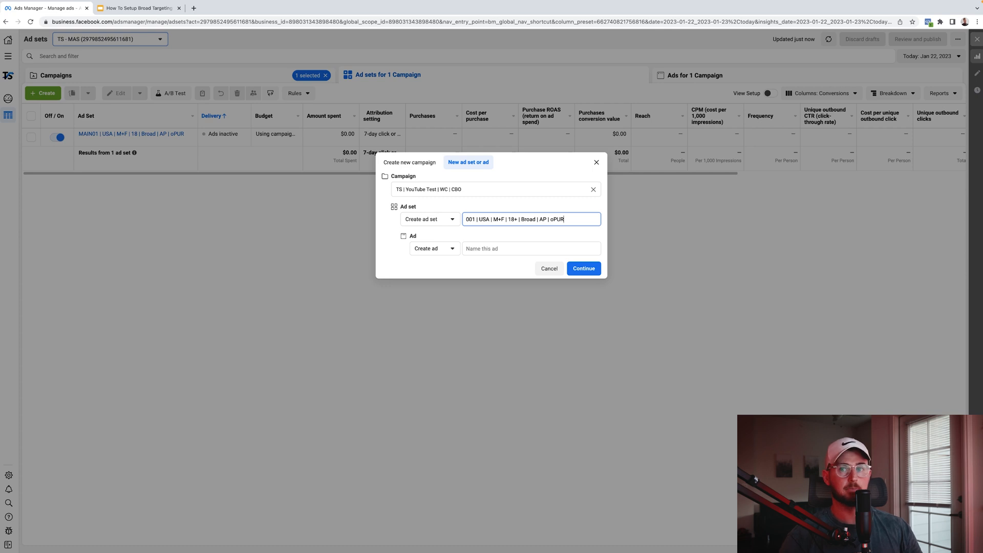
{"action": "left_click", "coordinate": [483, 247]}
{"action": "left_click", "coordinate": [470, 261]}
{"action": "left_click", "coordinate": [584, 268]}
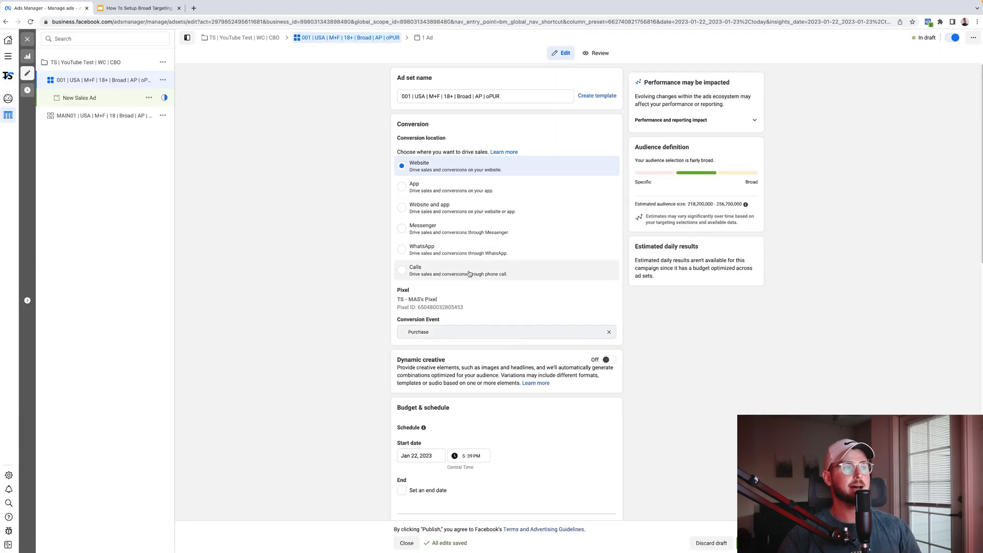
Turn on dynamic creative for the 001 ad set and accept losing Advantage+ Creative for Catalog
{"action": "scroll", "coordinate": [398, 341], "scroll_direction": "down", "scroll_amount": 1}
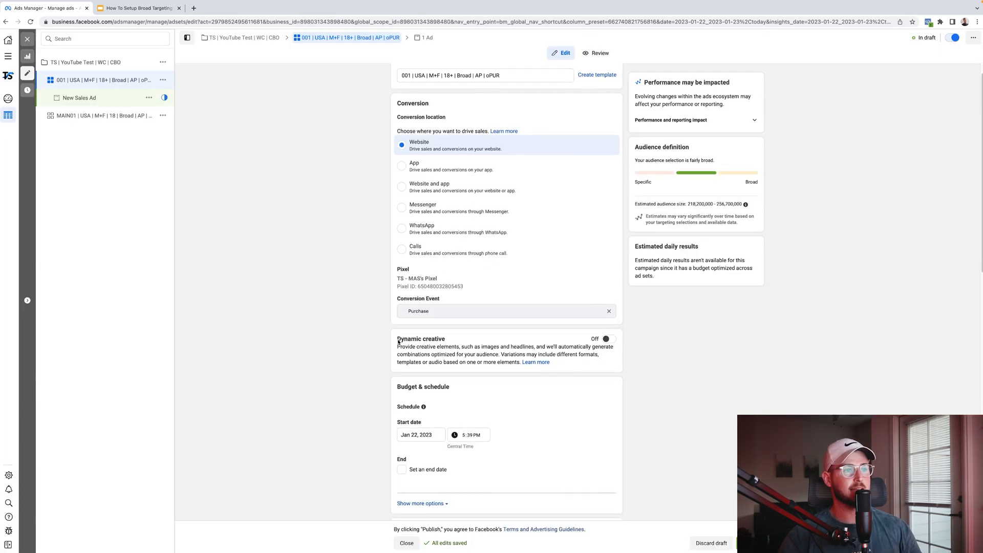
{"action": "left_click", "coordinate": [607, 339]}
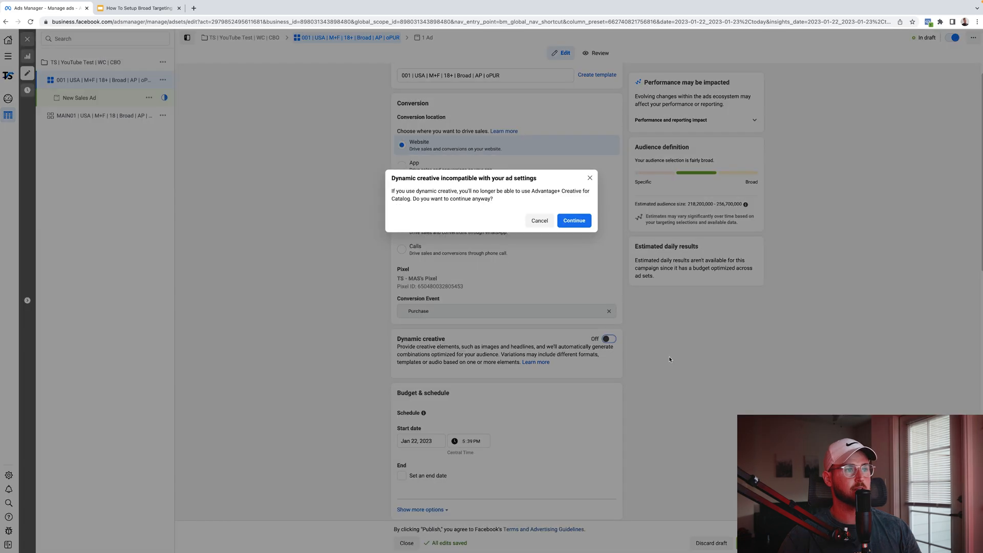
{"action": "left_click", "coordinate": [575, 222]}
Exclude the "Purchase 30 Days (yt video)" custom audience from the 001 ad set's audience
{"action": "scroll", "coordinate": [682, 383], "scroll_direction": "down", "scroll_amount": 3}
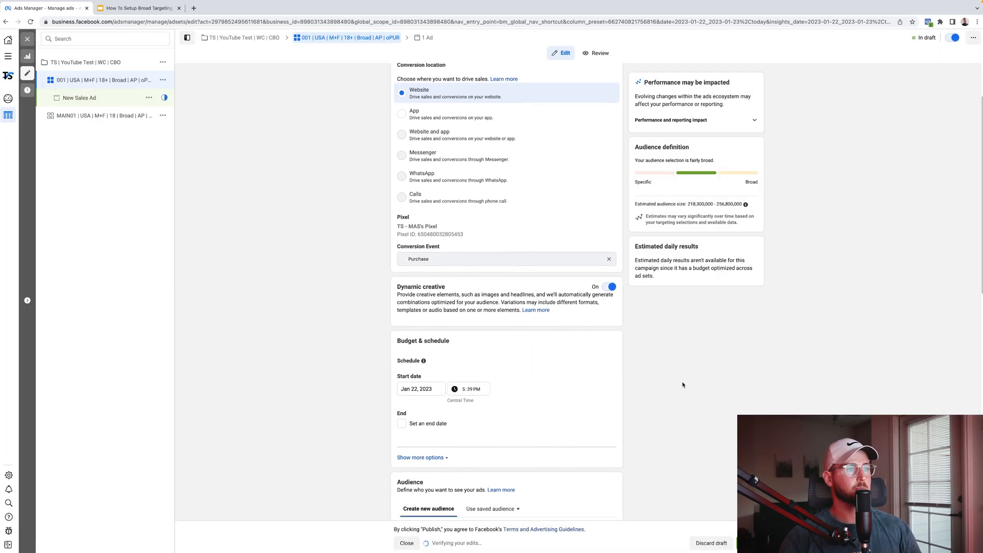
{"action": "scroll", "coordinate": [682, 384], "scroll_direction": "down", "scroll_amount": 6}
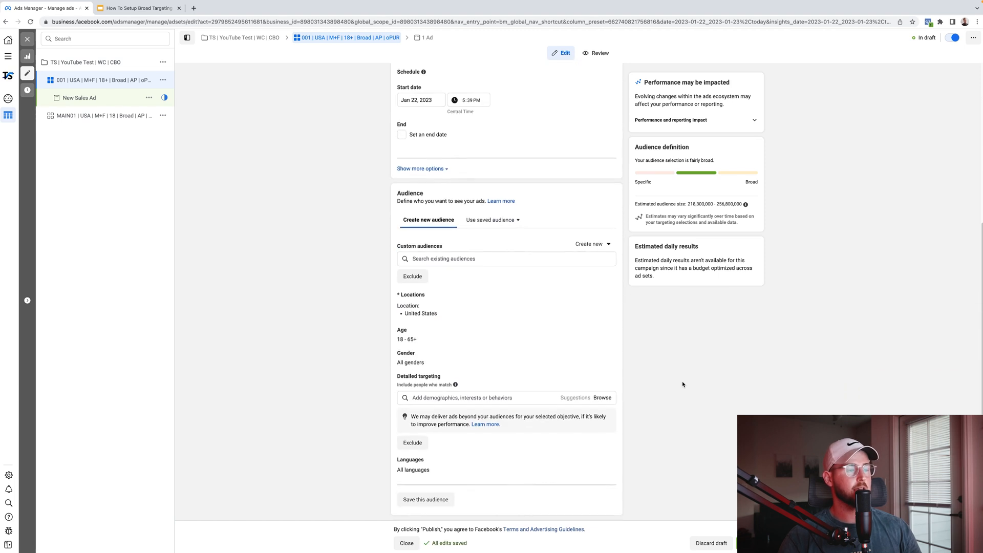
{"action": "left_click", "coordinate": [413, 247]}
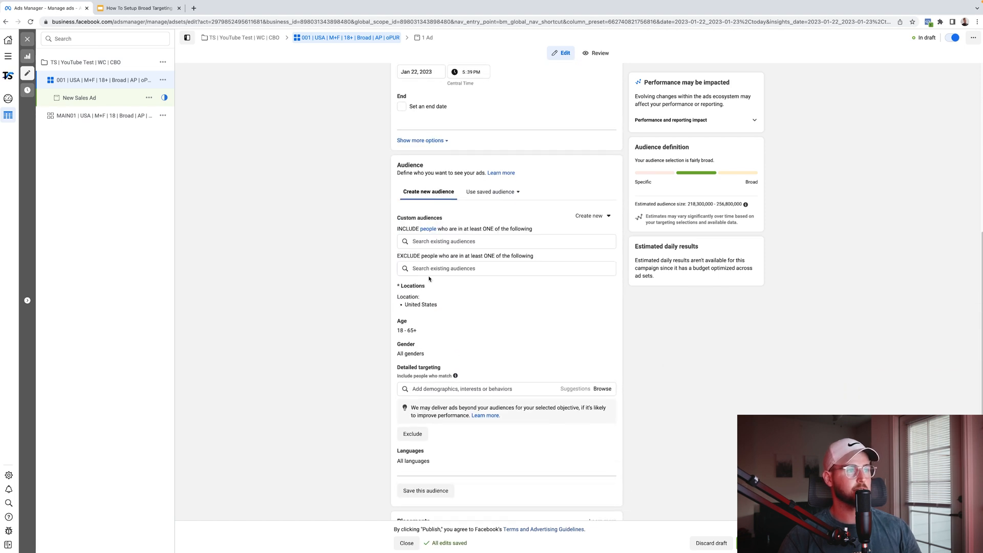
{"action": "left_click", "coordinate": [429, 269]}
{"action": "type", "text": "purch"}
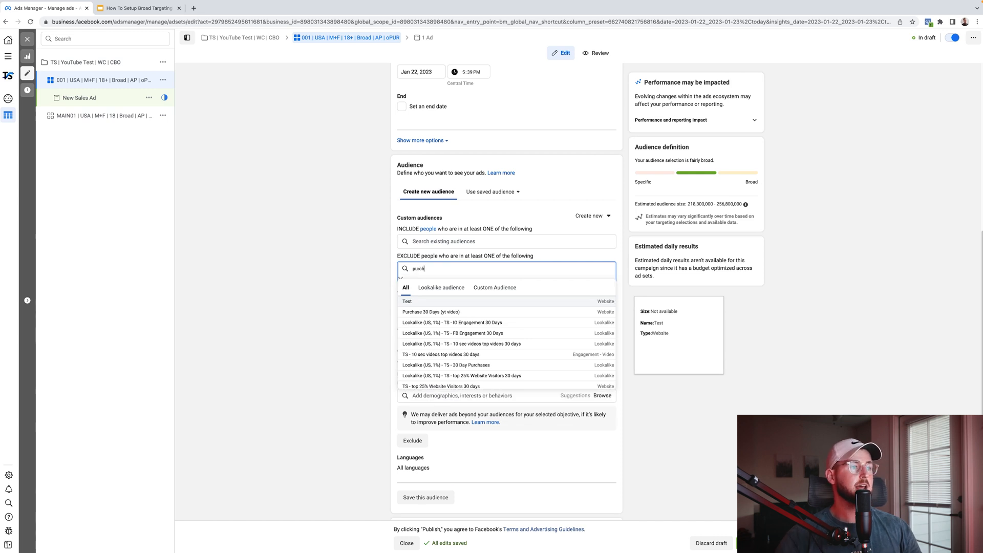
{"action": "left_click", "coordinate": [434, 311]}
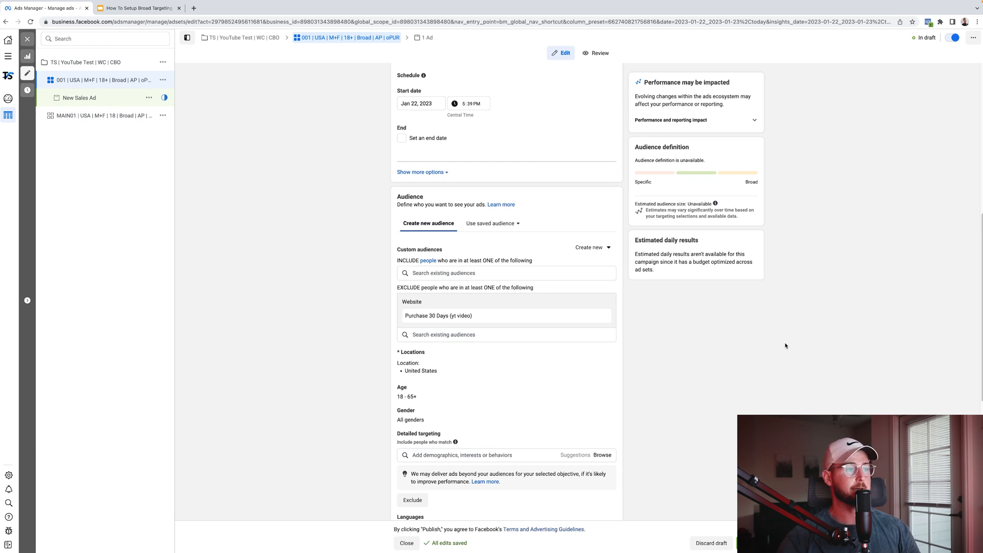
Check the ad set's remaining targeting and placement settings, and rename its new sales ad "001 | Dynamic"
{"action": "scroll", "coordinate": [786, 345], "scroll_direction": "down", "scroll_amount": 3}
{"action": "scroll", "coordinate": [786, 342], "scroll_direction": "down", "scroll_amount": 3}
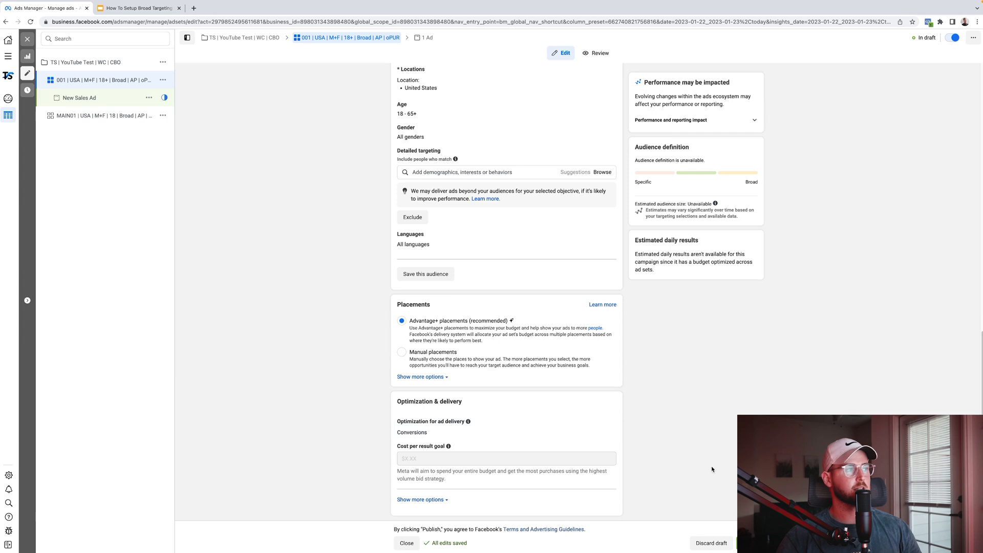
{"action": "left_click", "coordinate": [77, 97]}
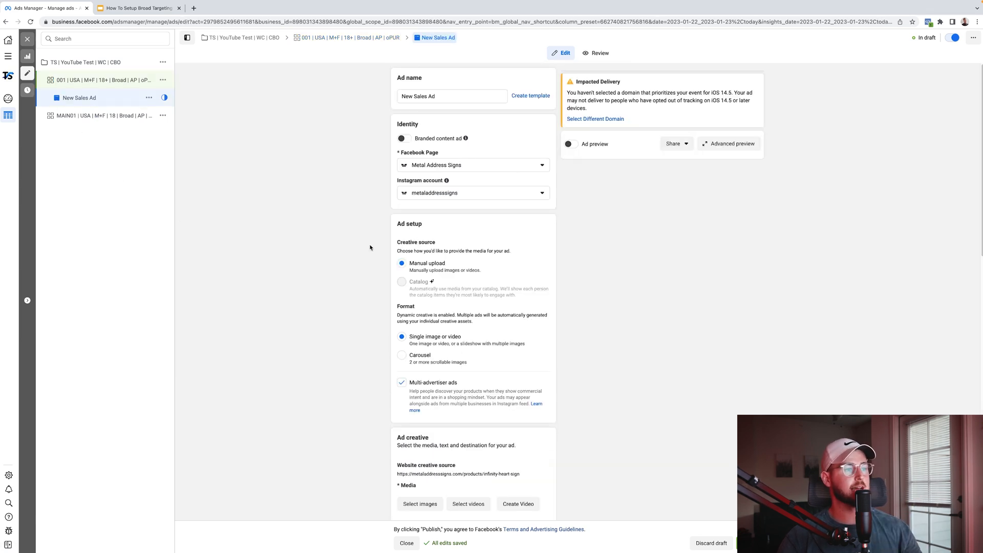
{"action": "scroll", "coordinate": [370, 248], "scroll_direction": "down", "scroll_amount": 10}
{"action": "scroll", "coordinate": [370, 248], "scroll_direction": "up", "scroll_amount": 9}
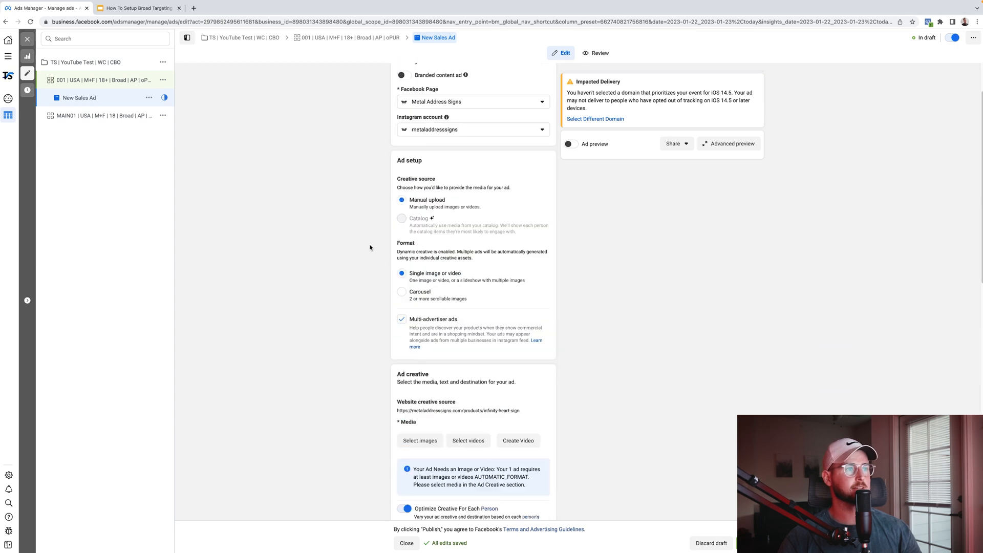
{"action": "scroll", "coordinate": [370, 248], "scroll_direction": "up", "scroll_amount": 2}
{"action": "triple_click", "coordinate": [442, 94]}
{"action": "type", "text": "001 | Dyn"}
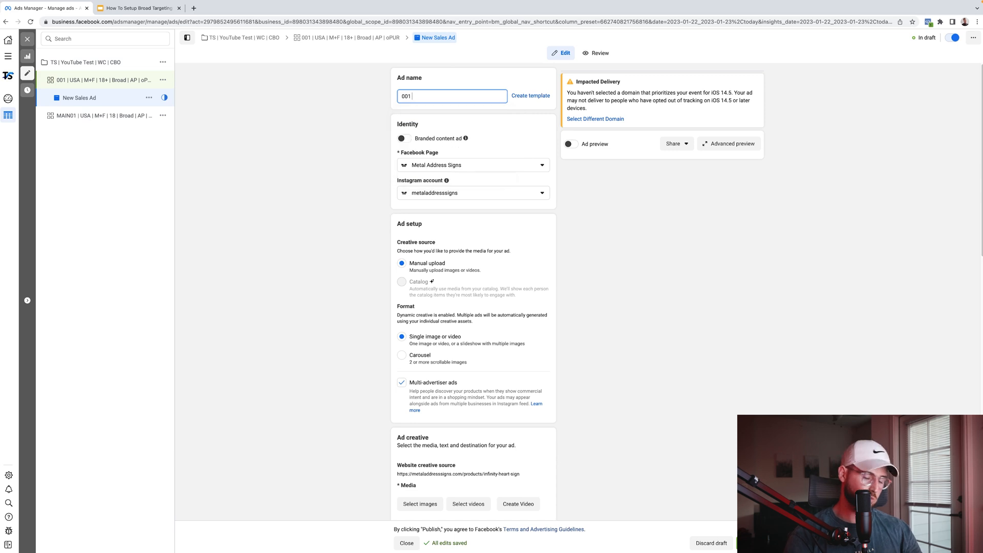
{"action": "type", "text": "amic"}
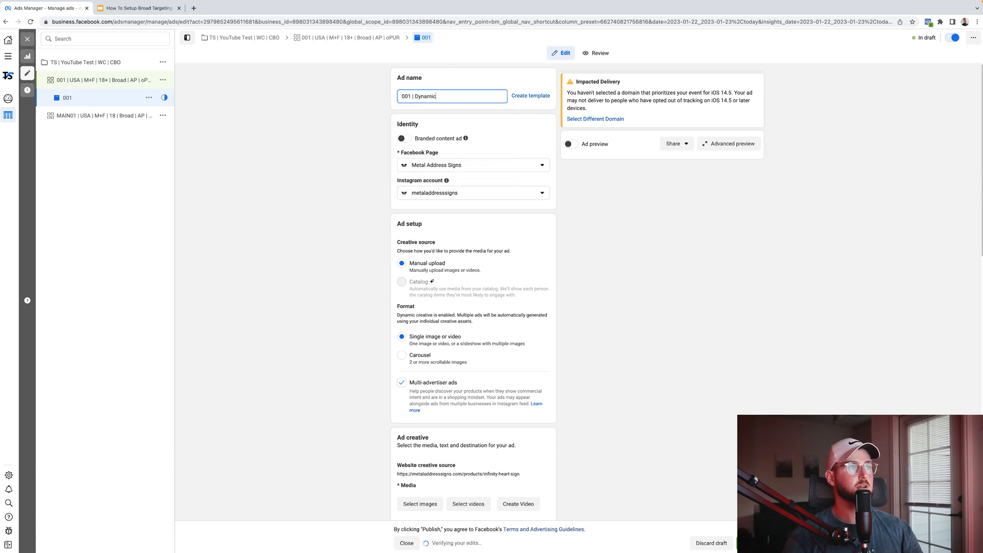
{"action": "left_click", "coordinate": [695, 204]}
Upload Youtube 1.png, Youtube 2.png and Youtube 3.png from the Downloads folder as image media for the ad
{"action": "scroll", "coordinate": [348, 272], "scroll_direction": "down", "scroll_amount": 5}
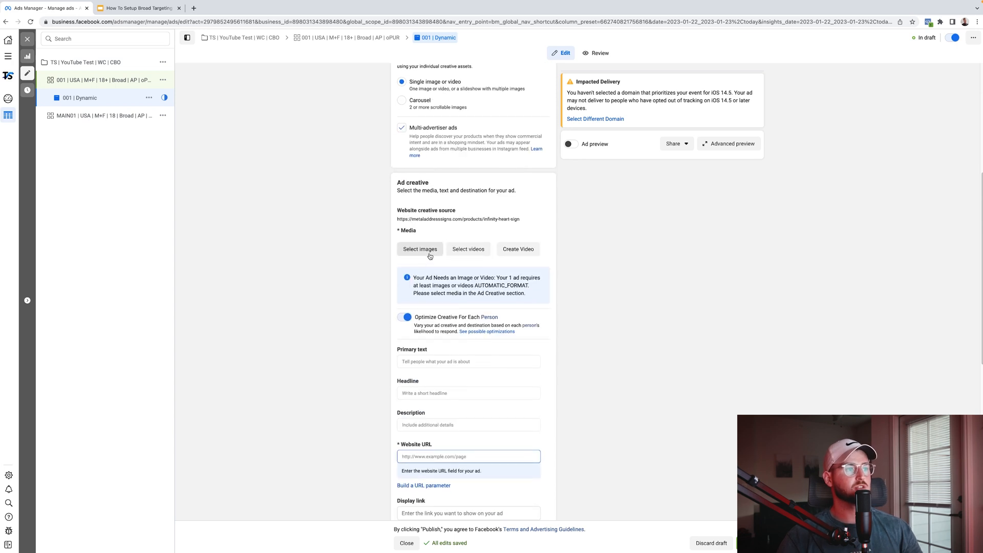
{"action": "left_click", "coordinate": [419, 249]}
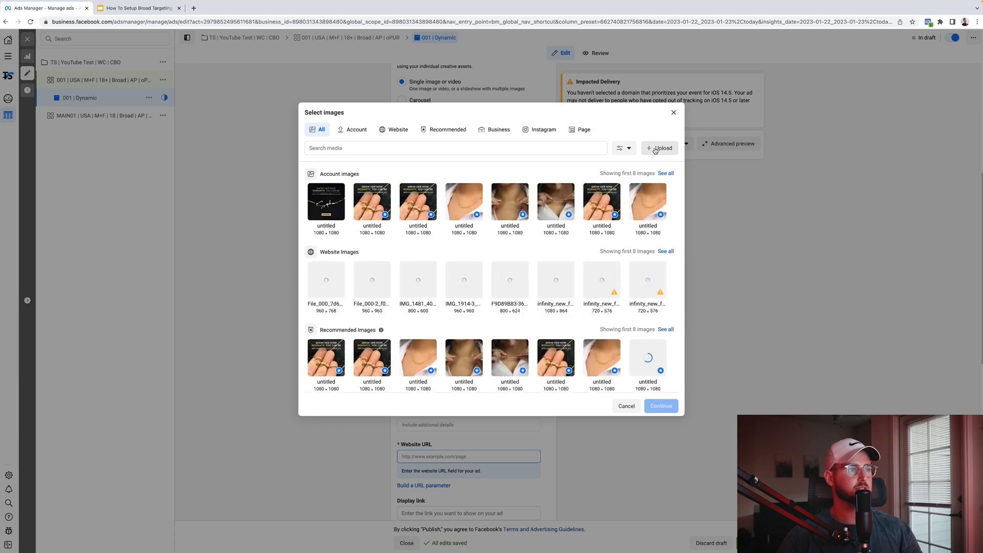
{"action": "left_click", "coordinate": [655, 149]}
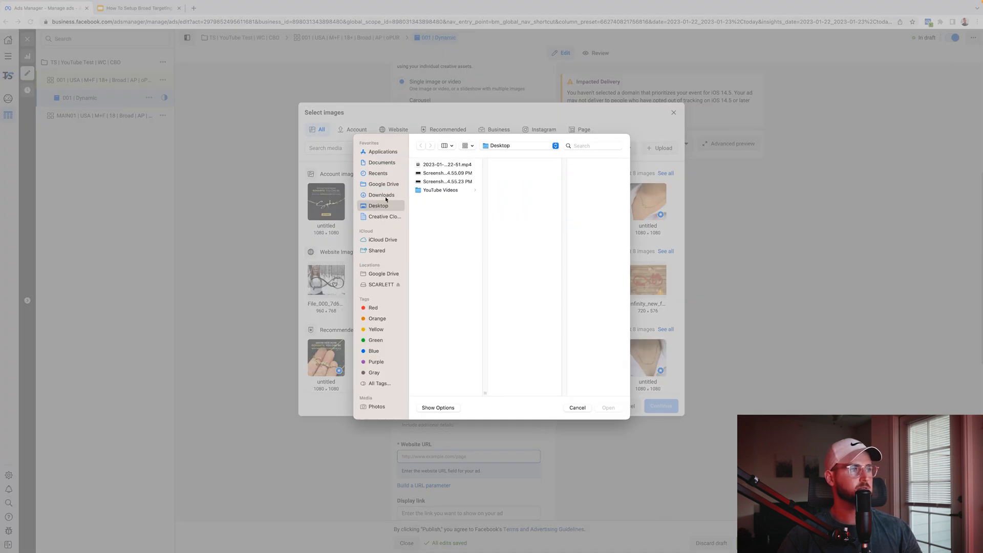
{"action": "left_click", "coordinate": [381, 195]}
{"action": "left_click", "coordinate": [451, 166]}
{"action": "left_click", "coordinate": [452, 182], "text": "shift"}
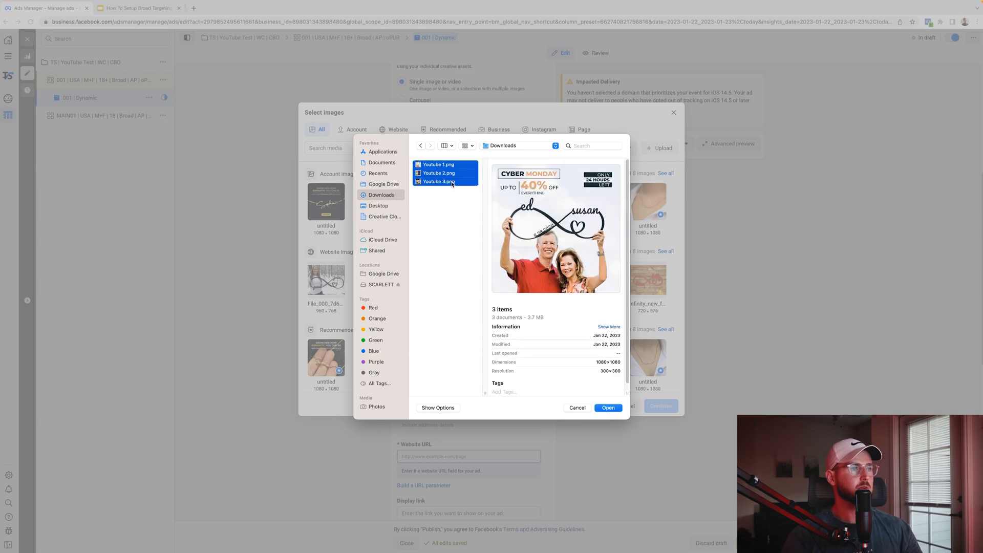
{"action": "key", "text": "Return"}
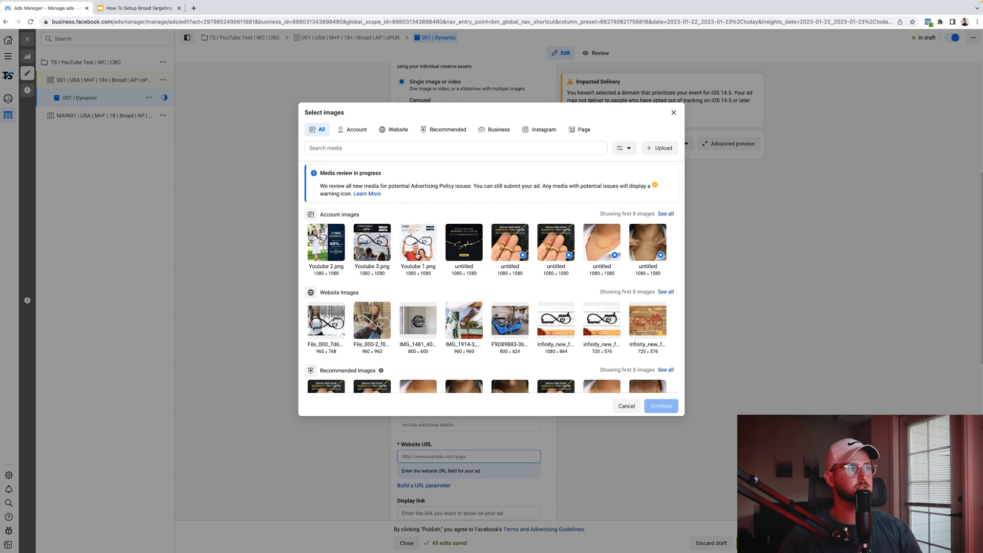
Add the three uploaded images, Youtube 1.png, Youtube 3.png and Youtube 2.png, to the 001 | Dynamic ad's creative
{"action": "left_click", "coordinate": [415, 250]}
{"action": "left_click", "coordinate": [374, 244]}
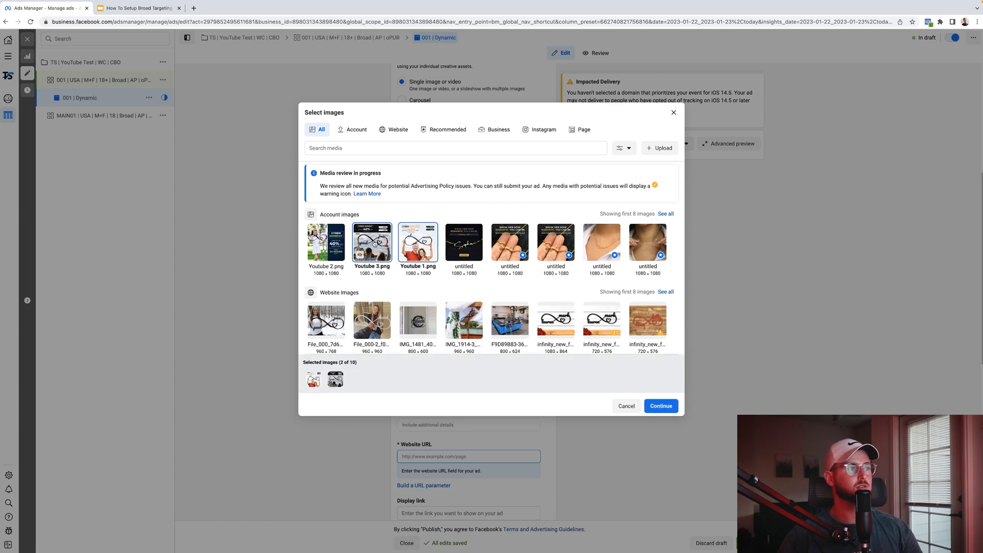
{"action": "left_click", "coordinate": [326, 243]}
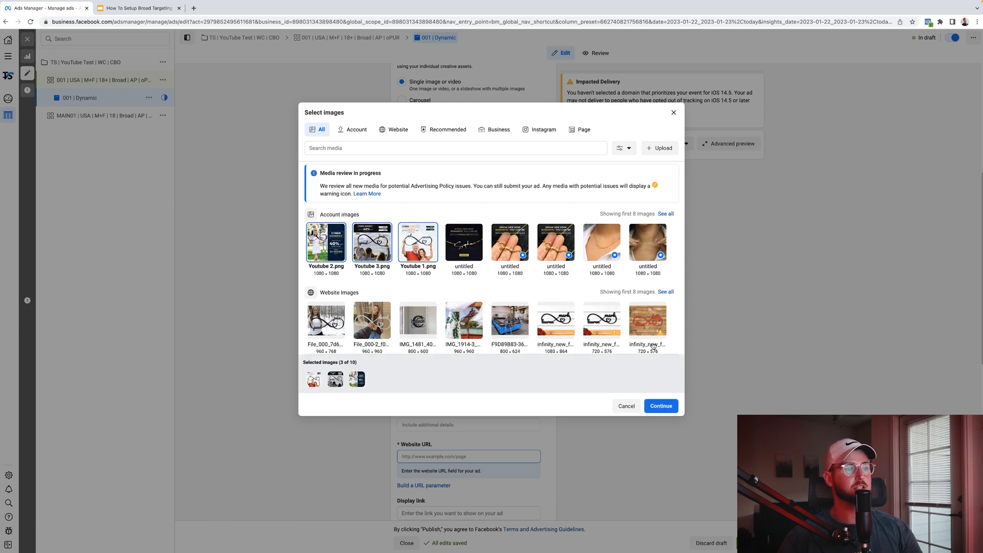
{"action": "left_click", "coordinate": [661, 405]}
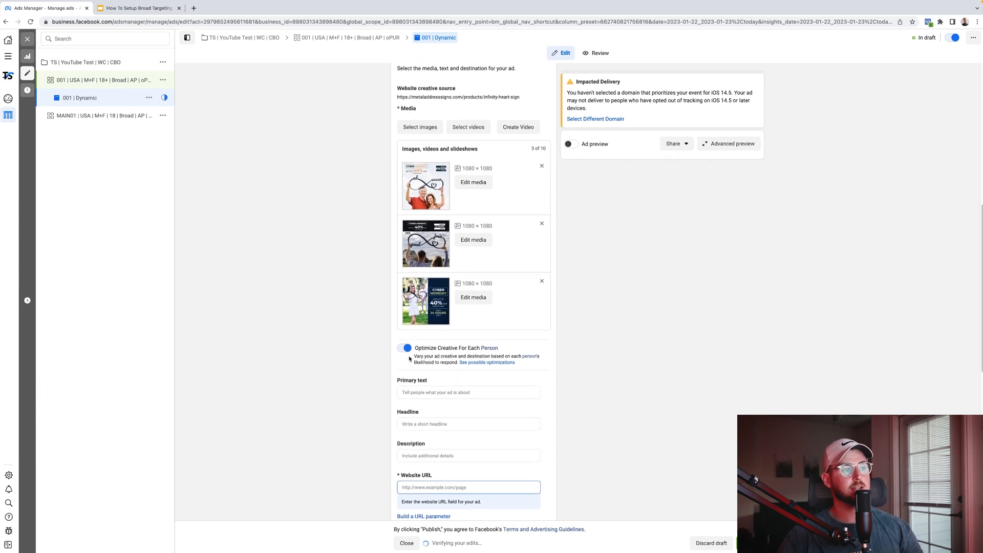
Turn off Optimize Creative For Each Person and look over the ad's text, website URL and call-to-action fields
{"action": "left_click", "coordinate": [404, 348]}
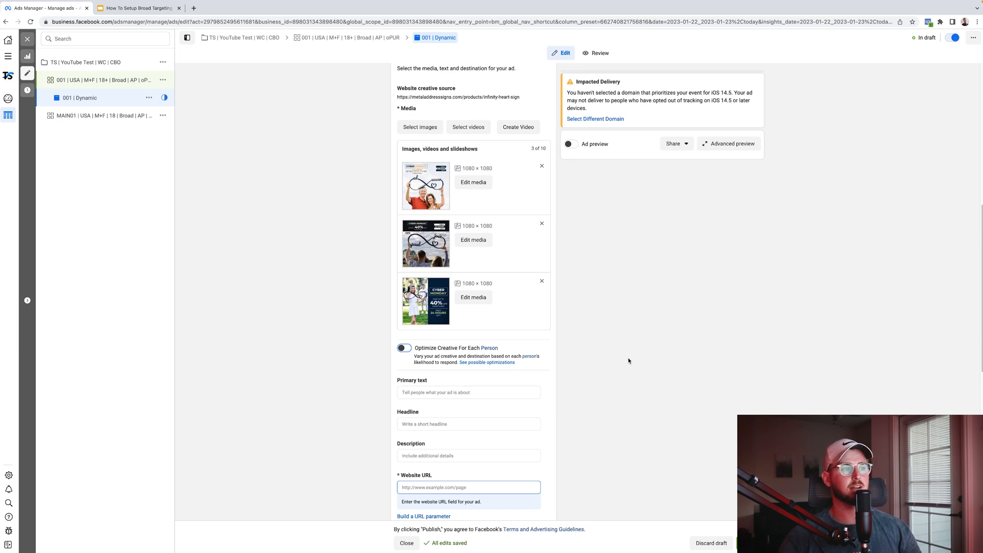
{"action": "scroll", "coordinate": [629, 361], "scroll_direction": "down", "scroll_amount": 1}
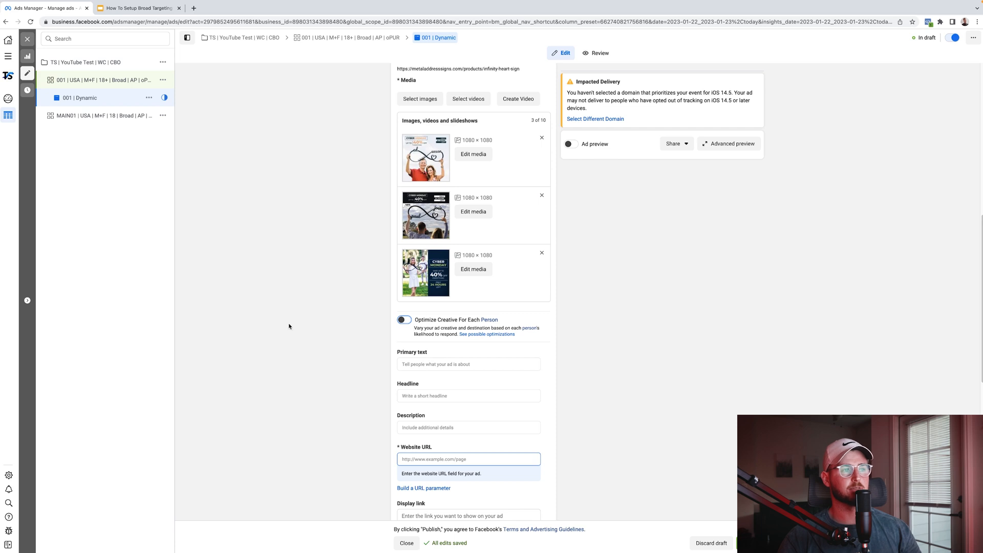
{"action": "scroll", "coordinate": [622, 281], "scroll_direction": "down", "scroll_amount": 5}
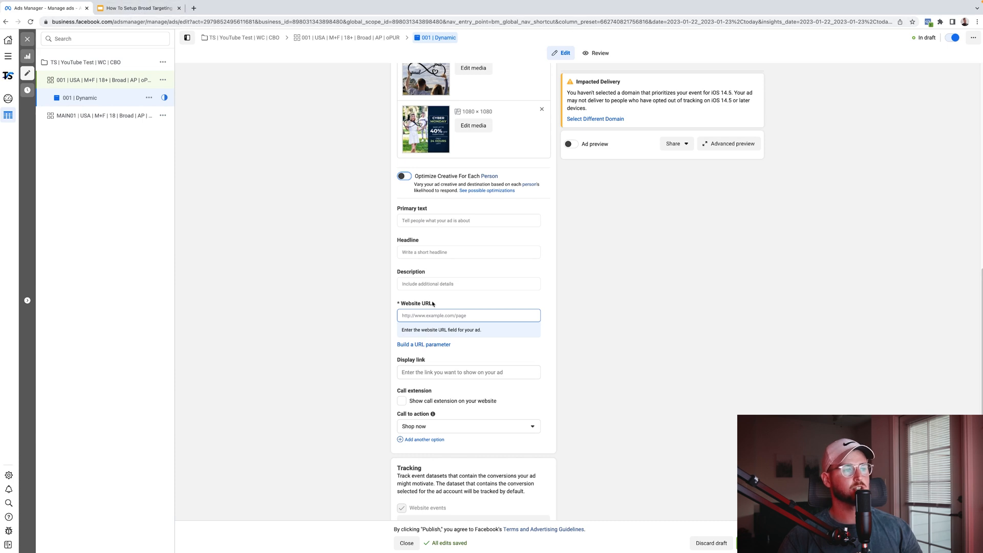
{"action": "scroll", "coordinate": [355, 425], "scroll_direction": "up", "scroll_amount": 1}
{"action": "scroll", "coordinate": [355, 426], "scroll_direction": "up", "scroll_amount": 3}
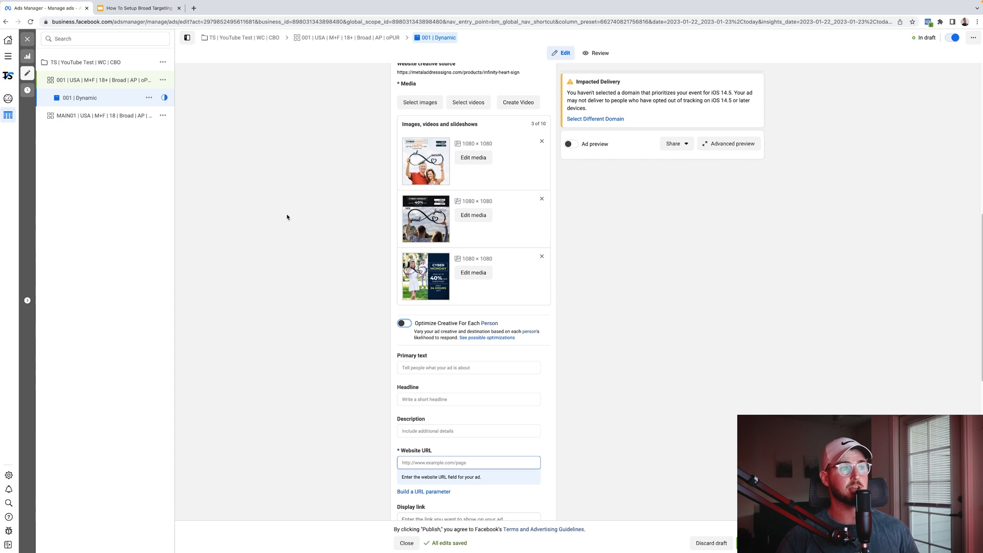
Select a domain for the ad's website events in the Tracking section
{"action": "scroll", "coordinate": [631, 315], "scroll_direction": "down", "scroll_amount": 3}
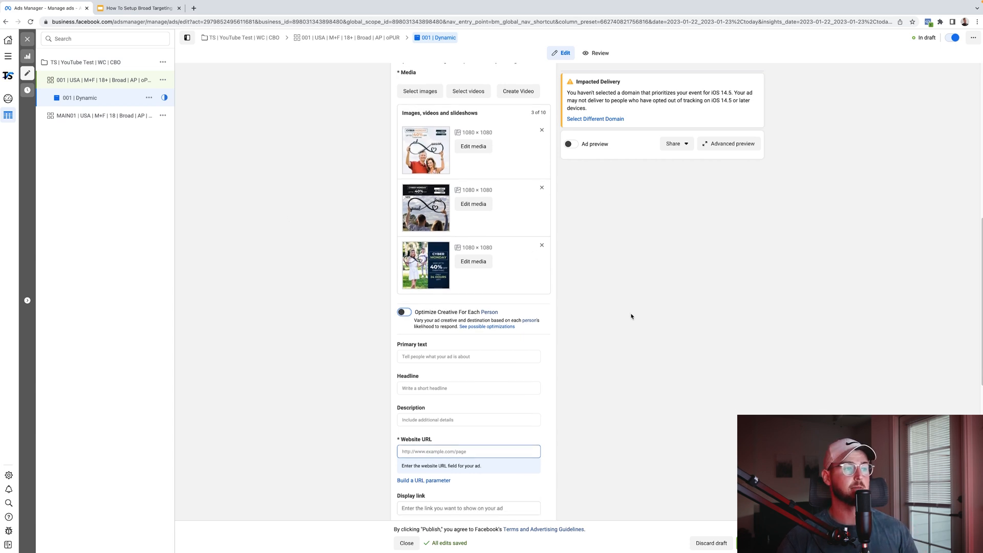
{"action": "scroll", "coordinate": [632, 316], "scroll_direction": "down", "scroll_amount": 5}
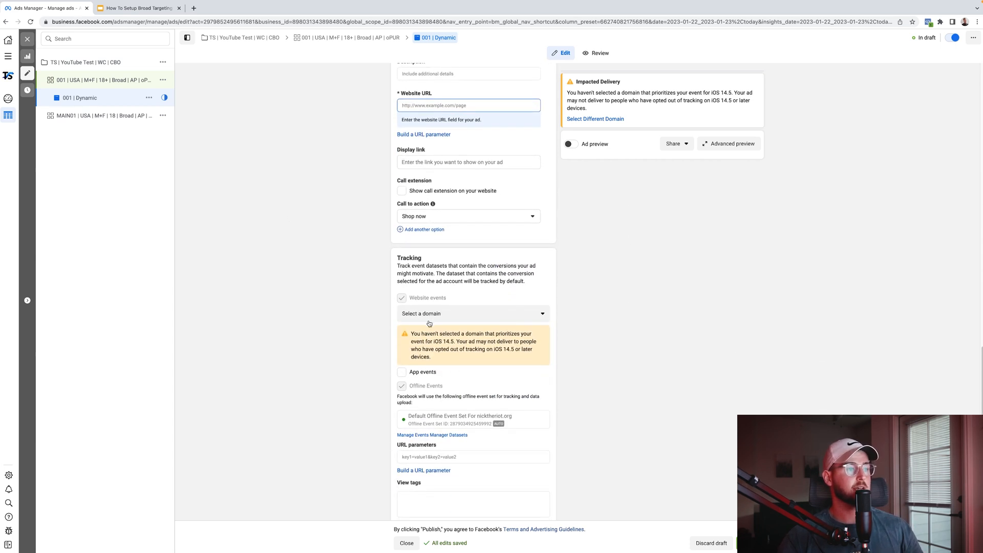
{"action": "left_click", "coordinate": [429, 323]}
{"action": "left_click", "coordinate": [435, 346]}
Open metaladdresssigns.com in a new browser tab, copy its address and use it as the ad's Website URL
{"action": "scroll", "coordinate": [331, 315], "scroll_direction": "up", "scroll_amount": 5}
{"action": "left_click", "coordinate": [194, 8]}
{"action": "type", "text": "t"}
{"action": "key", "text": "BackSpace"}
{"action": "key", "text": "BackSpace"}
{"action": "type", "text": "metaladdresssigns.com"}
{"action": "key", "text": "Return"}
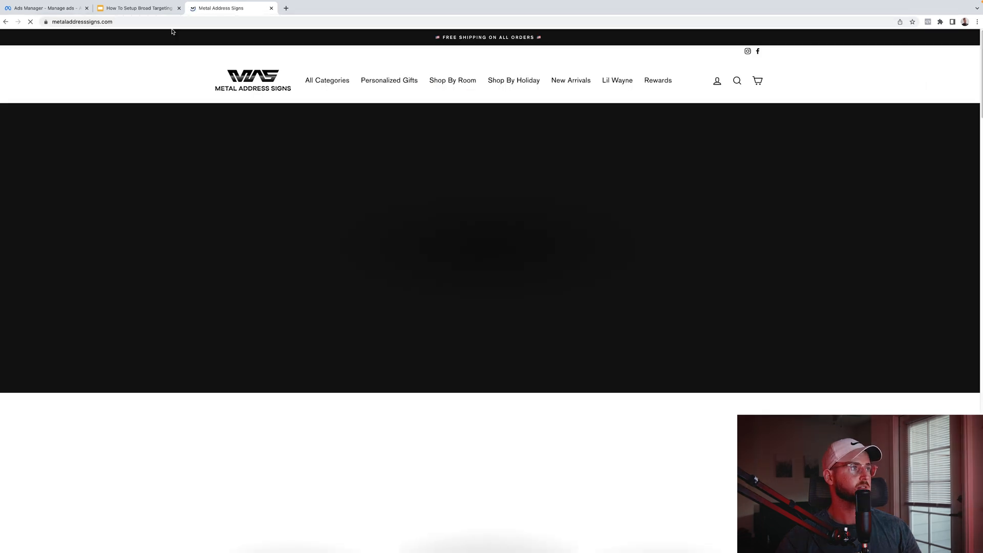
{"action": "left_click", "coordinate": [174, 23]}
{"action": "key", "text": "ctrl+c"}
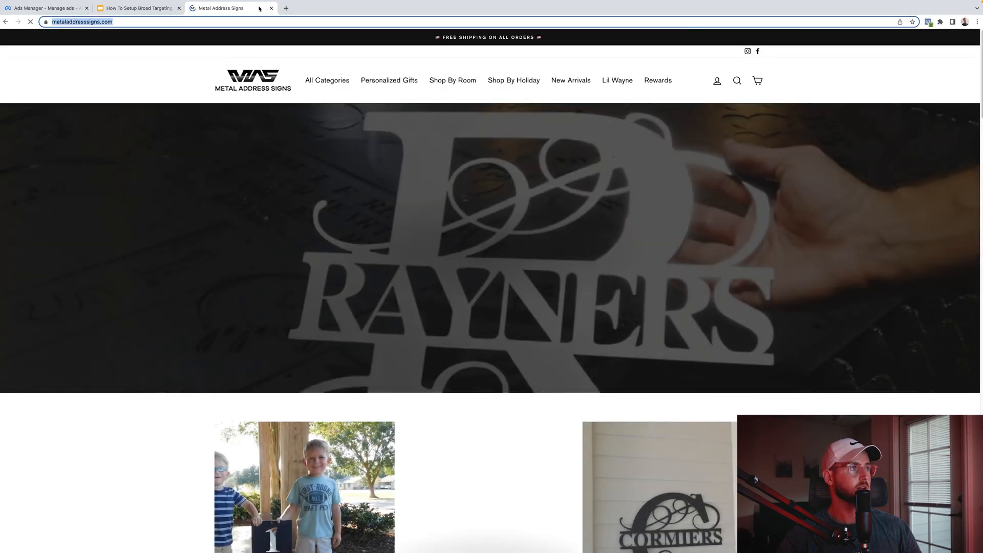
{"action": "left_click", "coordinate": [271, 8]}
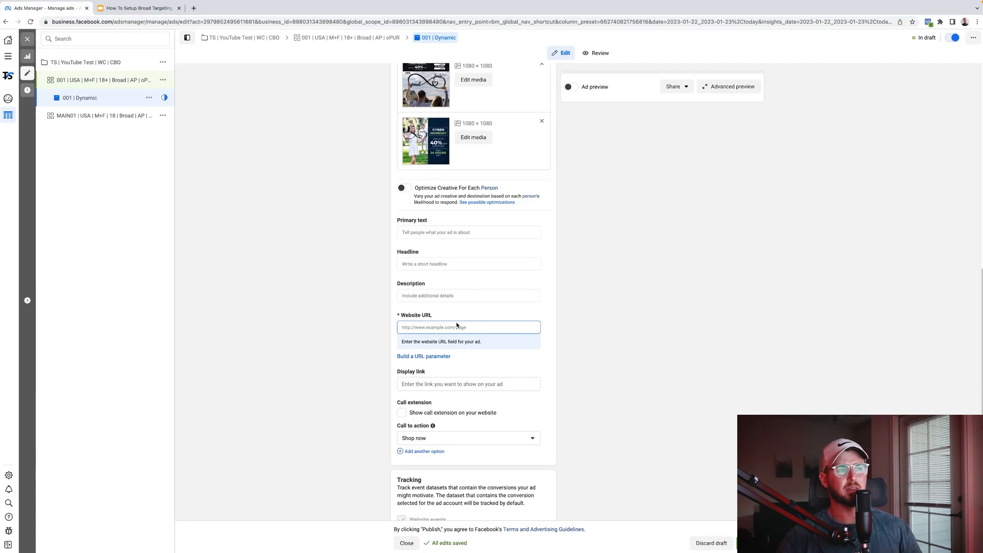
{"action": "key", "text": "ctrl+v"}
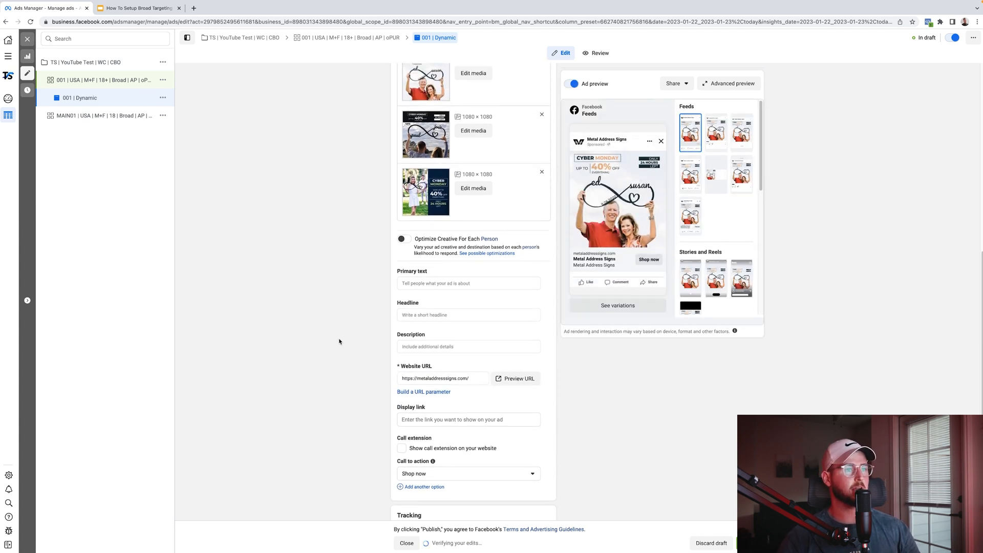
{"action": "scroll", "coordinate": [339, 342], "scroll_direction": "down", "scroll_amount": 1}
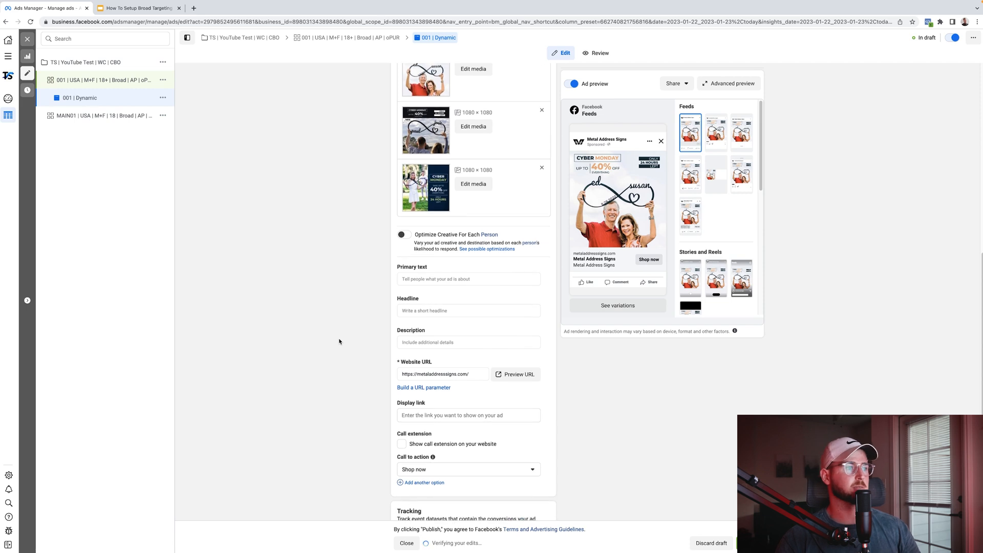
Copy the full text of the New Copy slide from the Google Slides presentation into the ad's primary text
{"action": "left_click", "coordinate": [125, 7]}
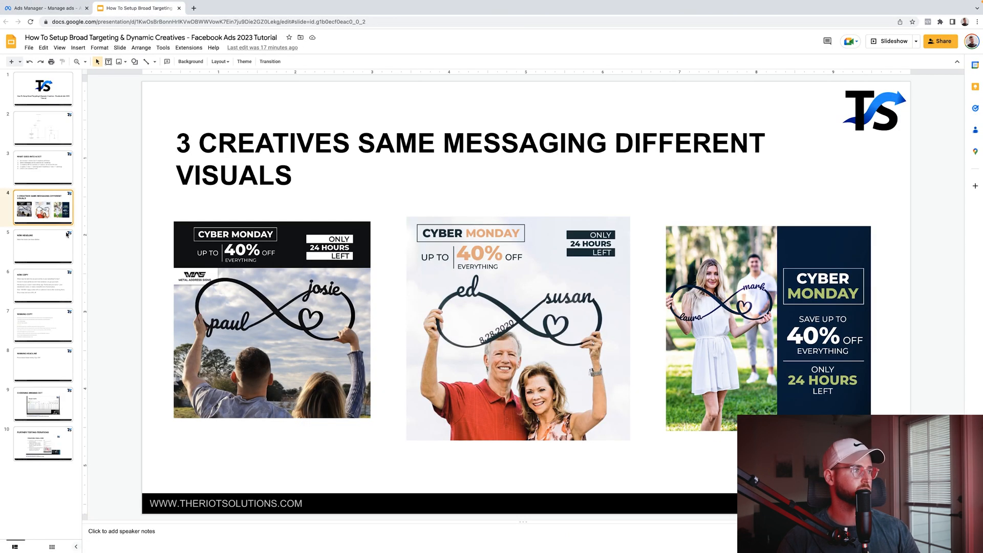
{"action": "left_click", "coordinate": [47, 279]}
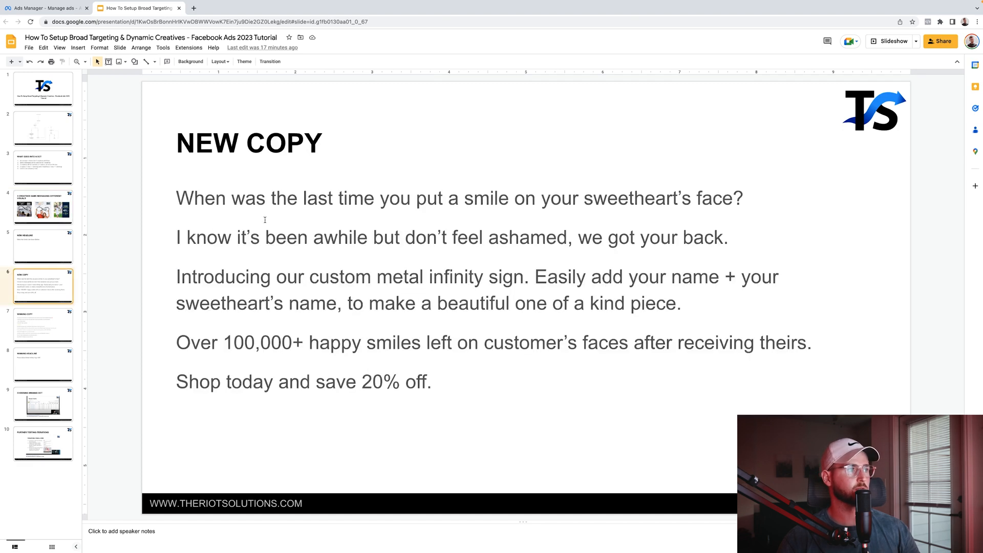
{"action": "left_click", "coordinate": [265, 219]}
{"action": "left_click_drag", "start_coordinate": [176, 198], "coordinate": [545, 376]}
{"action": "key", "text": "ctrl+c"}
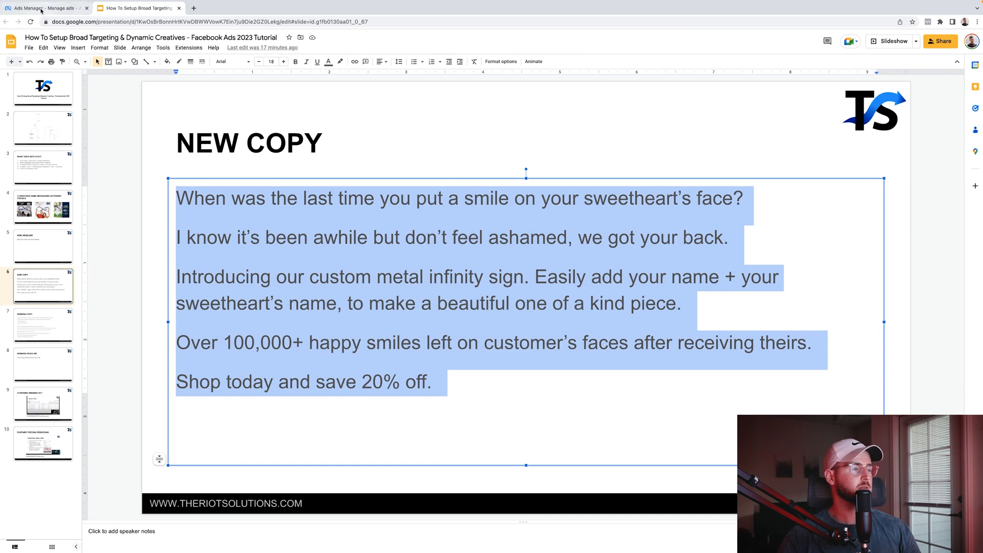
{"action": "left_click", "coordinate": [46, 8]}
{"action": "left_click", "coordinate": [446, 280]}
{"action": "key", "text": "ctrl+v"}
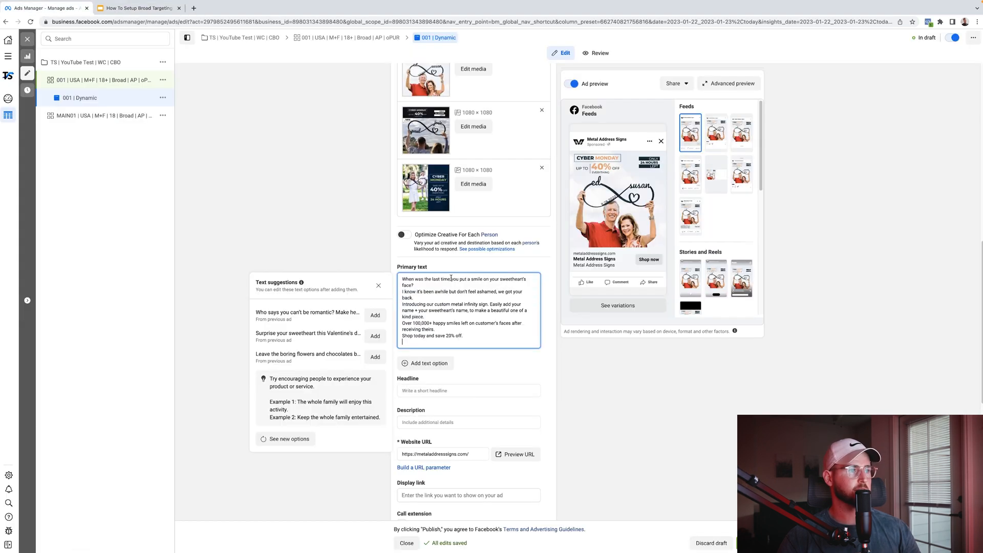
Separate the paragraphs of the first primary text with blank lines
{"action": "left_click", "coordinate": [433, 285]}
{"action": "key", "text": "Return"}
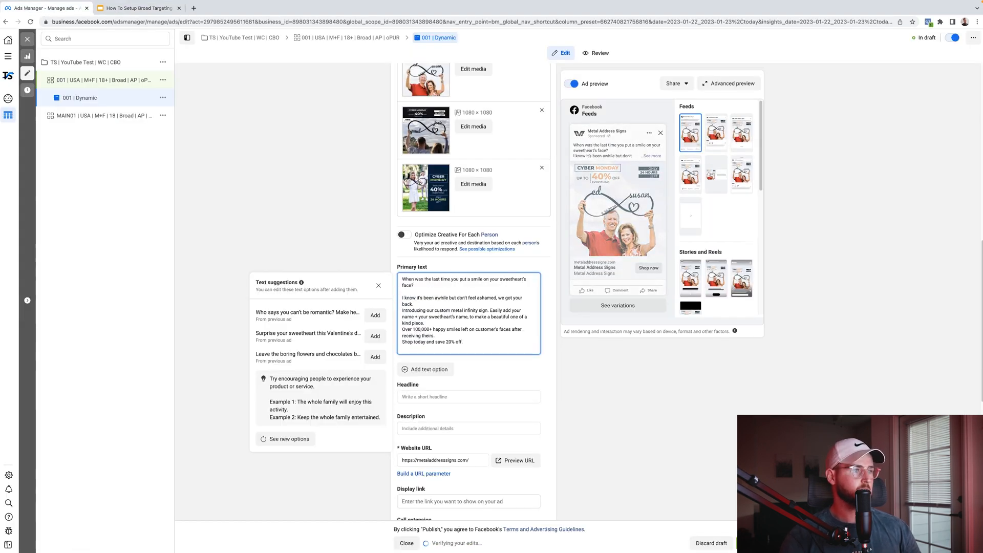
{"action": "key", "text": "Down"}
{"action": "key", "text": "Down"}
{"action": "key", "text": "Down"}
{"action": "key", "text": "Return"}
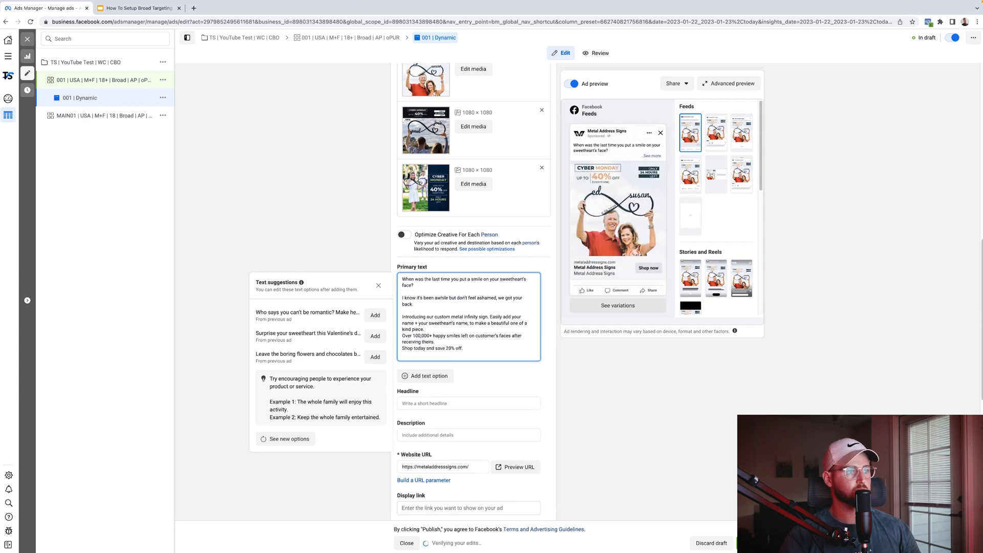
{"action": "key", "text": "Down"}
{"action": "key", "text": "Return"}
{"action": "key", "text": "Down"}
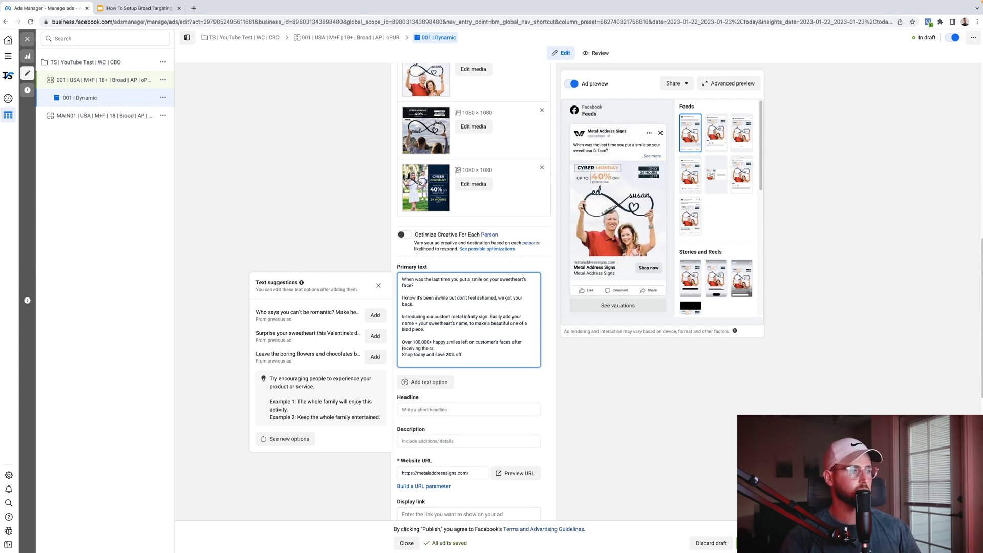
{"action": "key", "text": "Return"}
{"action": "left_click", "coordinate": [616, 325]}
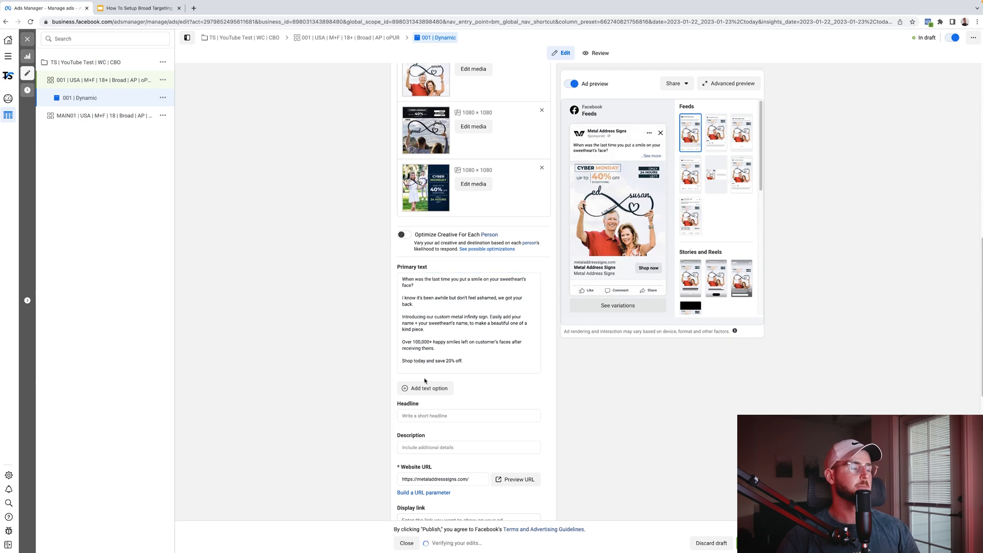
Add a second primary text option and fill it with the full text of the presentation's Winning Copy slide
{"action": "left_click", "coordinate": [424, 389]}
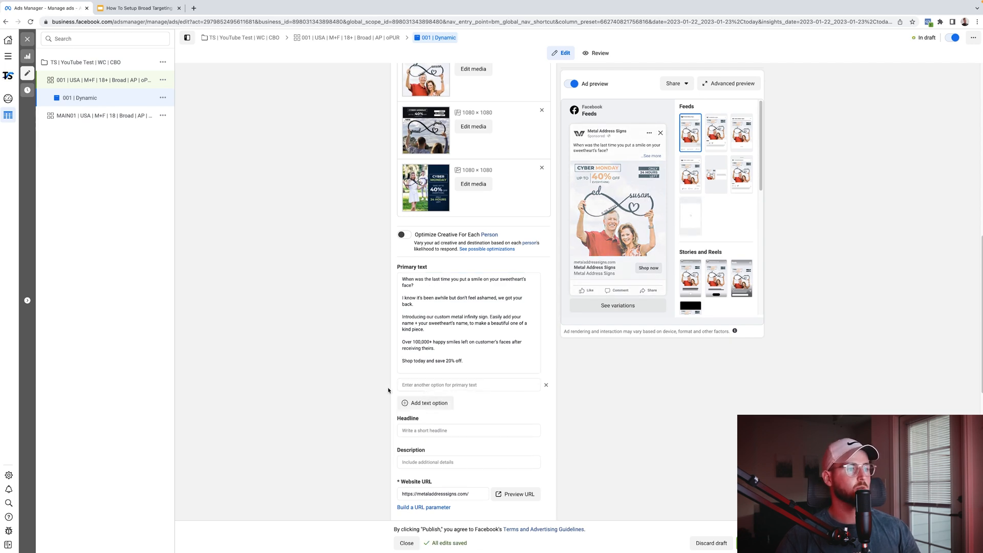
{"action": "left_click", "coordinate": [133, 7]}
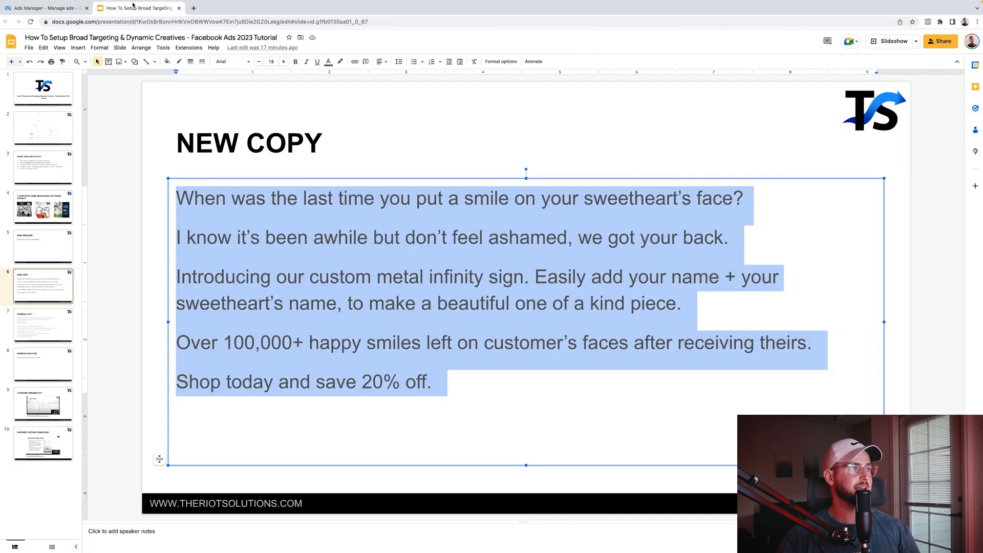
{"action": "left_click", "coordinate": [43, 365]}
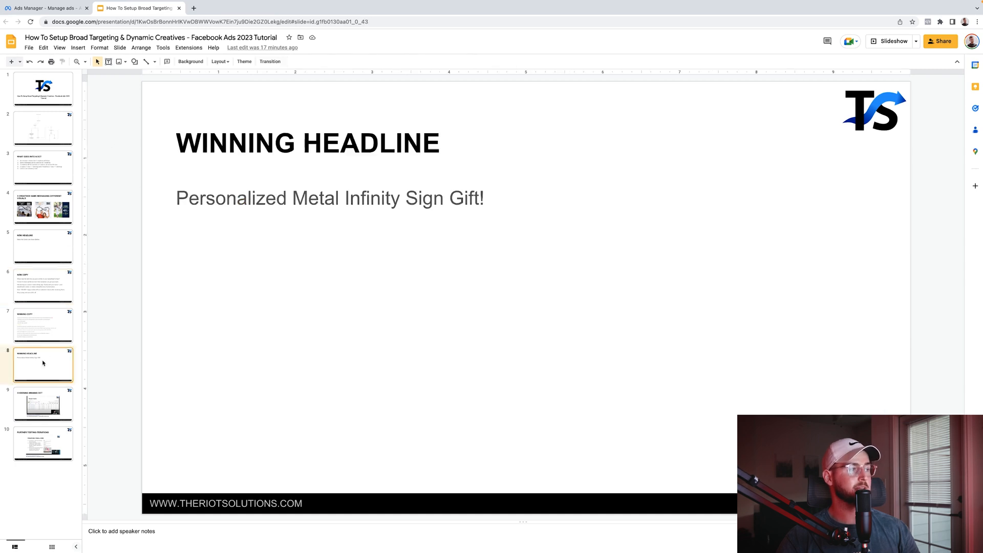
{"action": "left_click", "coordinate": [43, 325]}
{"action": "left_click", "coordinate": [180, 189]}
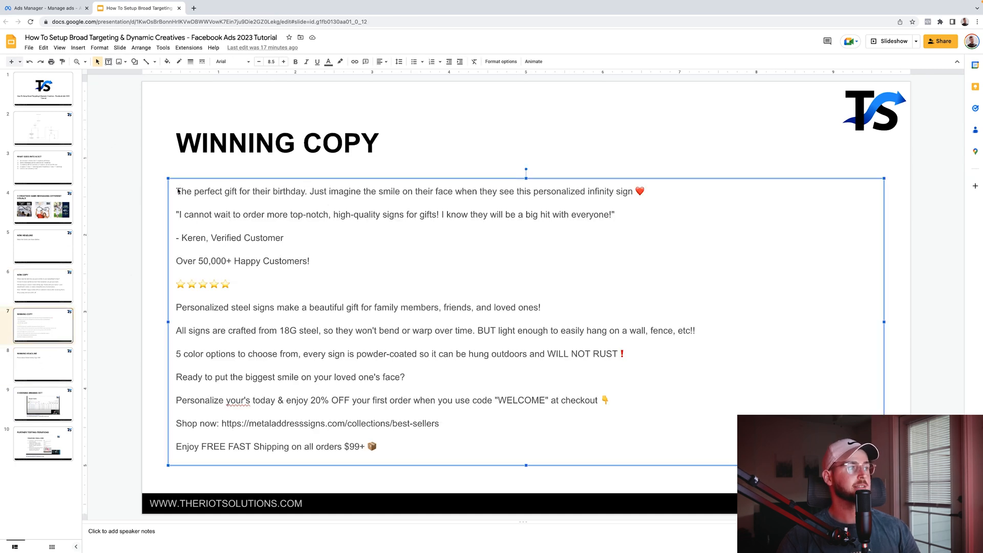
{"action": "left_click_drag", "start_coordinate": [180, 189], "coordinate": [394, 441]}
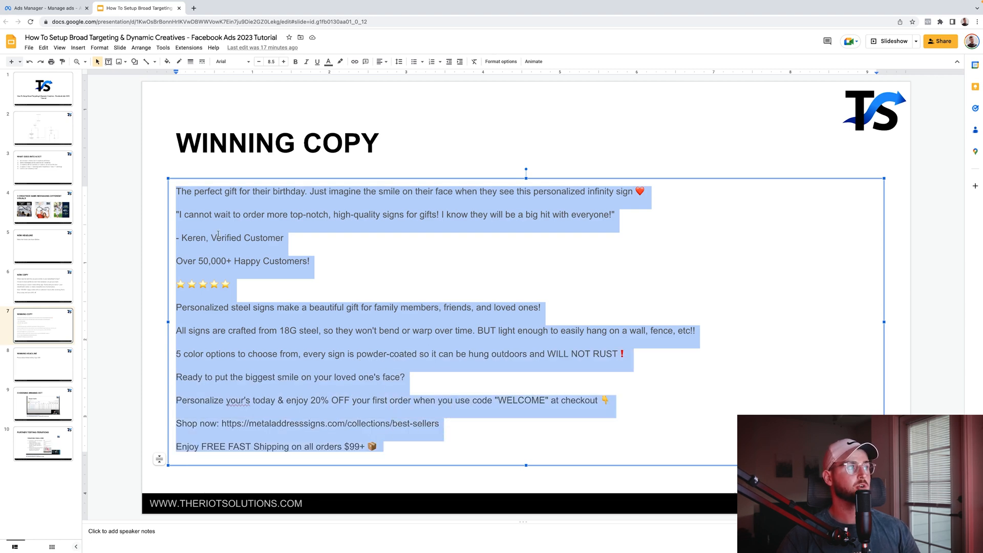
{"action": "left_click", "coordinate": [33, 9]}
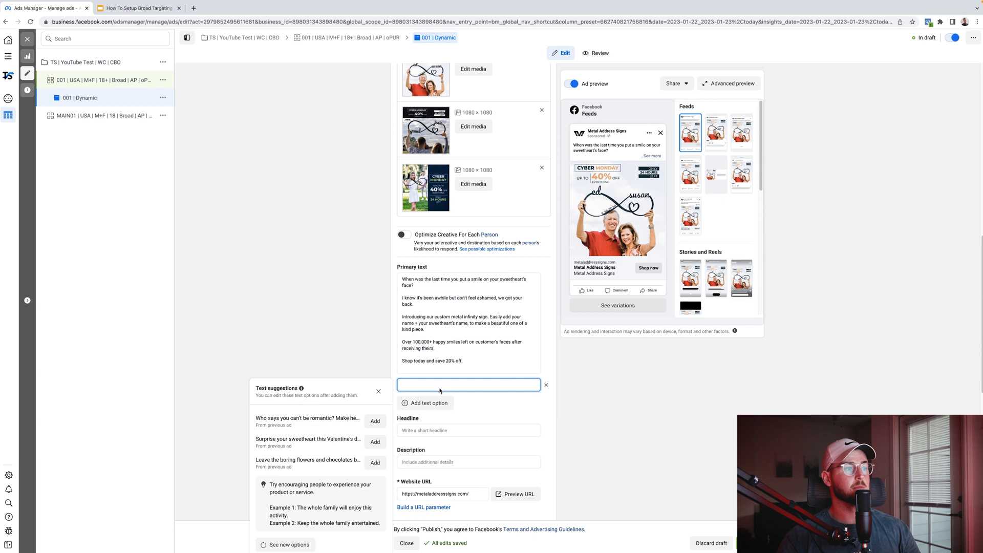
{"action": "key", "text": "super+v"}
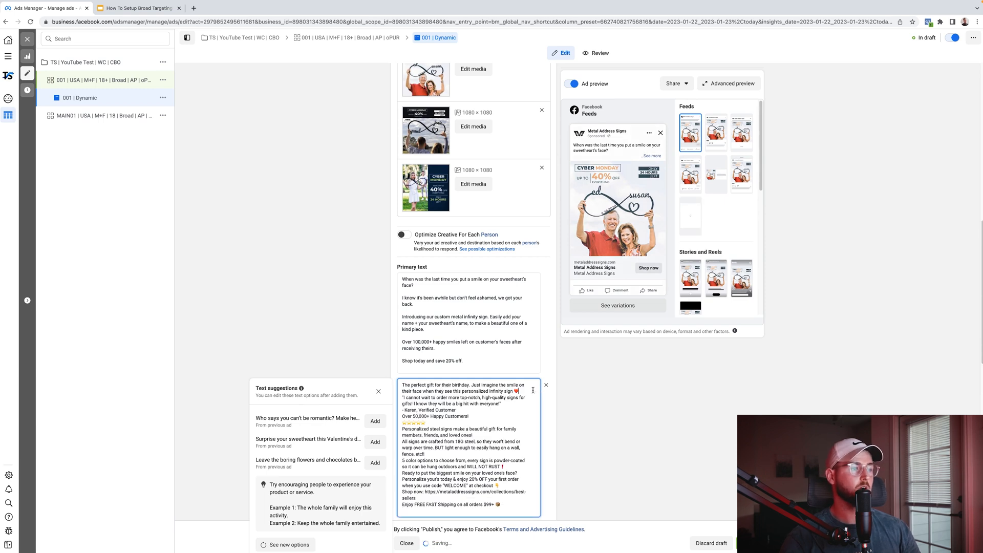
Insert blank lines between the paragraphs of the second primary text, keeping the quote with its attribution and the customer count with its stars
{"action": "left_click", "coordinate": [533, 390]}
{"action": "key", "text": "Return"}
{"action": "key", "text": "Down"}
{"action": "key", "text": "Down"}
{"action": "key", "text": "Down"}
{"action": "key", "text": "Down"}
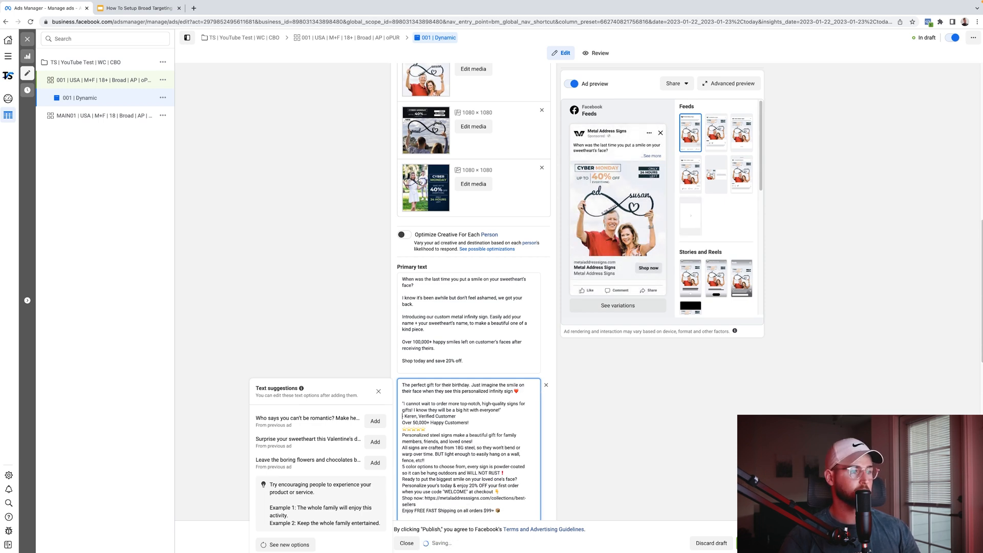
{"action": "key", "text": "Return"}
{"action": "key", "text": "Down"}
{"action": "key", "text": "Down"}
{"action": "key", "text": "Return"}
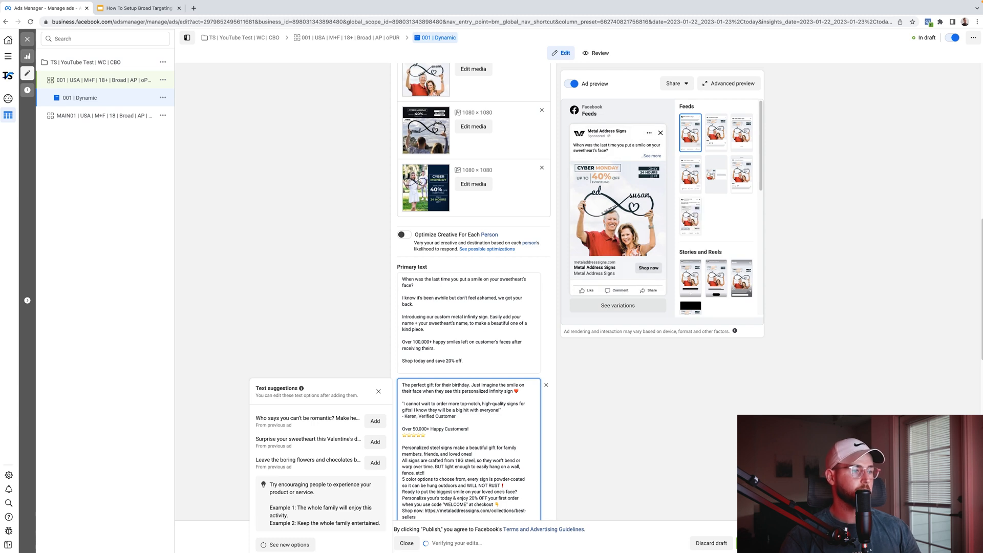
{"action": "key", "text": "Down"}
{"action": "key", "text": "Down"}
{"action": "key", "text": "Return"}
{"action": "scroll", "coordinate": [563, 430], "scroll_direction": "down", "scroll_amount": 1}
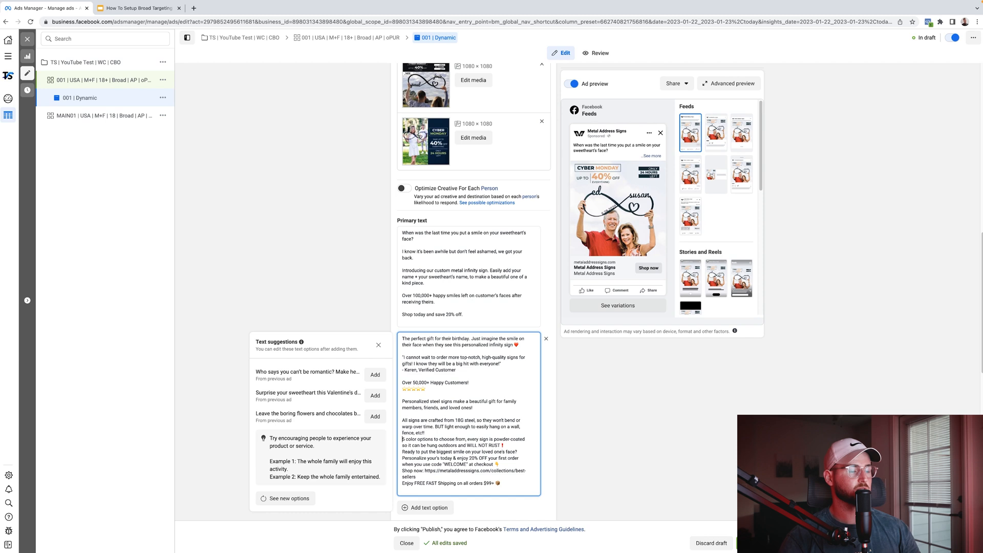
{"action": "key", "text": "Return"}
{"action": "key", "text": "Down"}
{"action": "key", "text": "Return"}
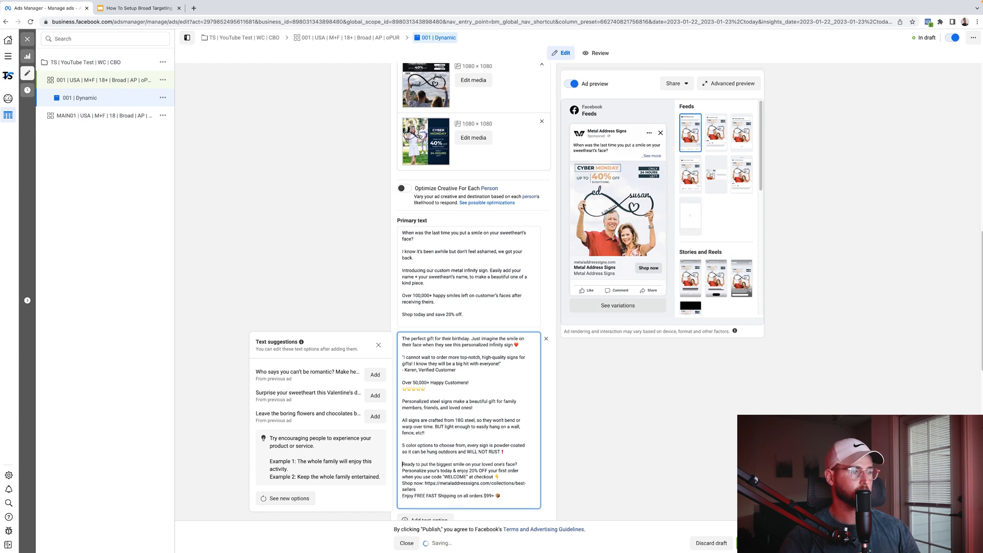
{"action": "key", "text": "Down"}
{"action": "key", "text": "Return"}
{"action": "key", "text": "Down"}
{"action": "key", "text": "Down"}
{"action": "key", "text": "Return"}
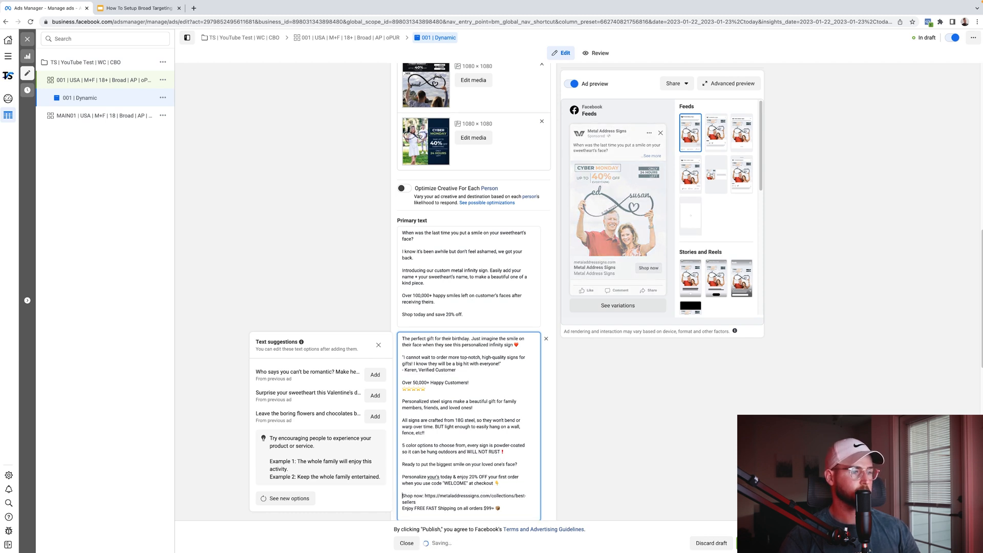
{"action": "key", "text": "Down"}
{"action": "key", "text": "Down"}
{"action": "key", "text": "Return"}
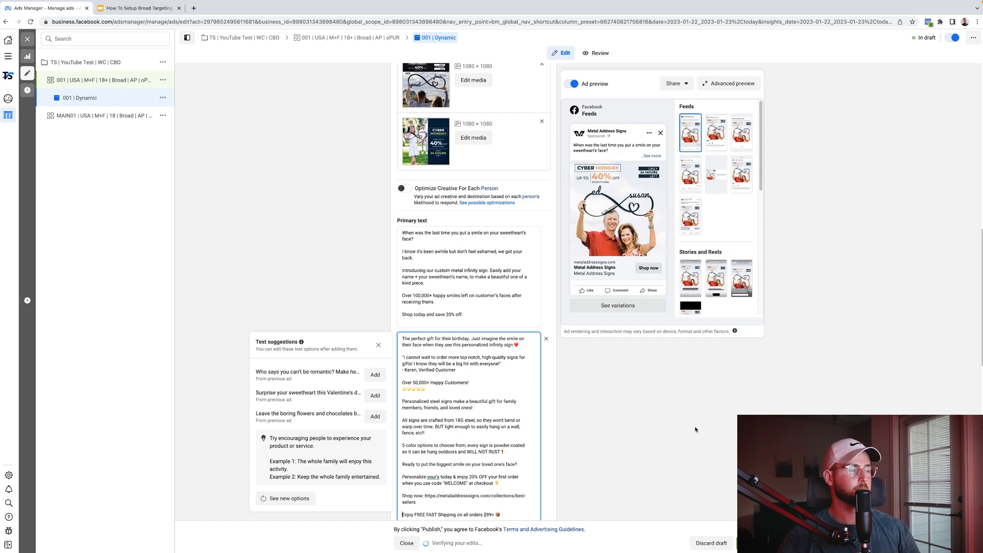
Copy "Make Her Smile Like Never Before" from the presentation's New Headline slide into the ad's headline
{"action": "scroll", "coordinate": [695, 429], "scroll_direction": "down", "scroll_amount": 5}
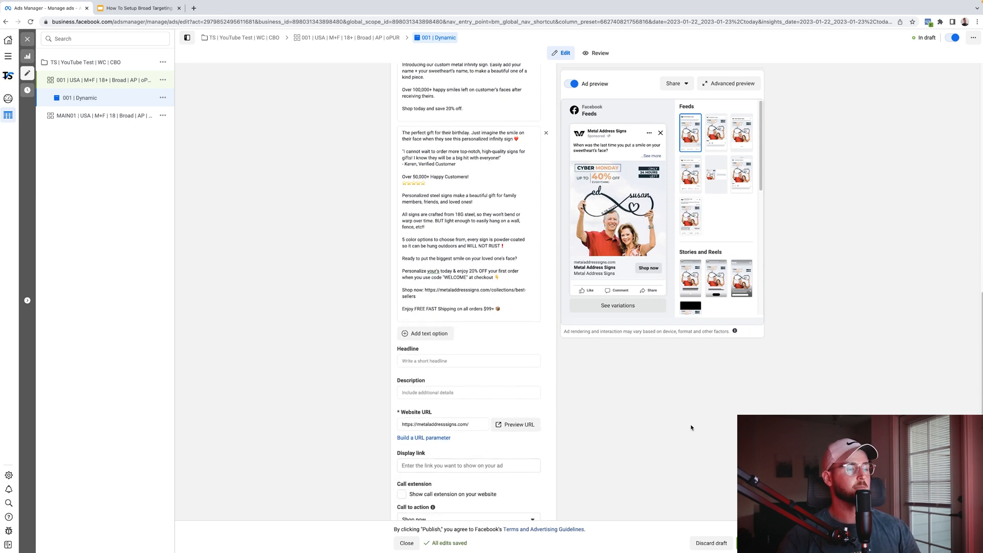
{"action": "left_click", "coordinate": [443, 360]}
{"action": "left_click", "coordinate": [295, 242]}
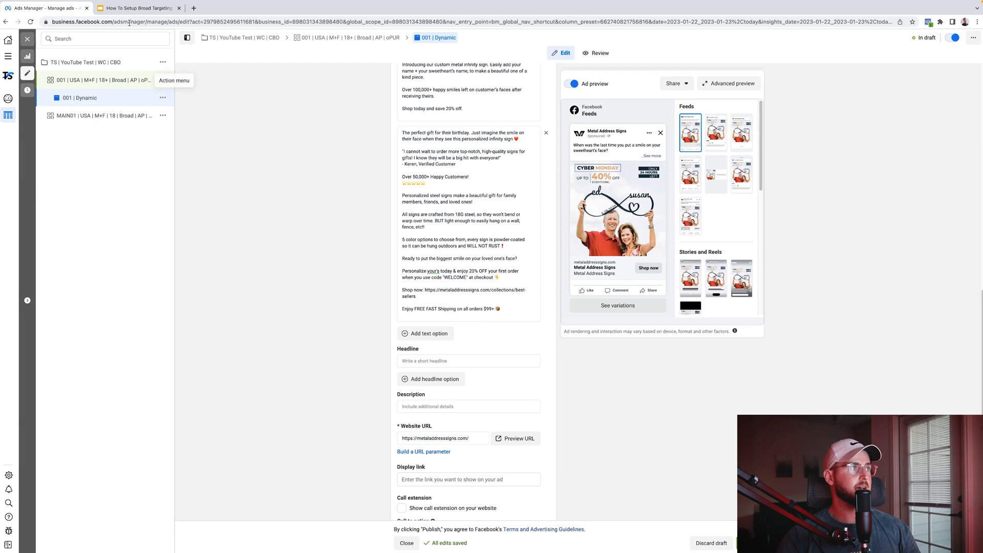
{"action": "left_click", "coordinate": [135, 8]}
{"action": "left_click", "coordinate": [32, 277]}
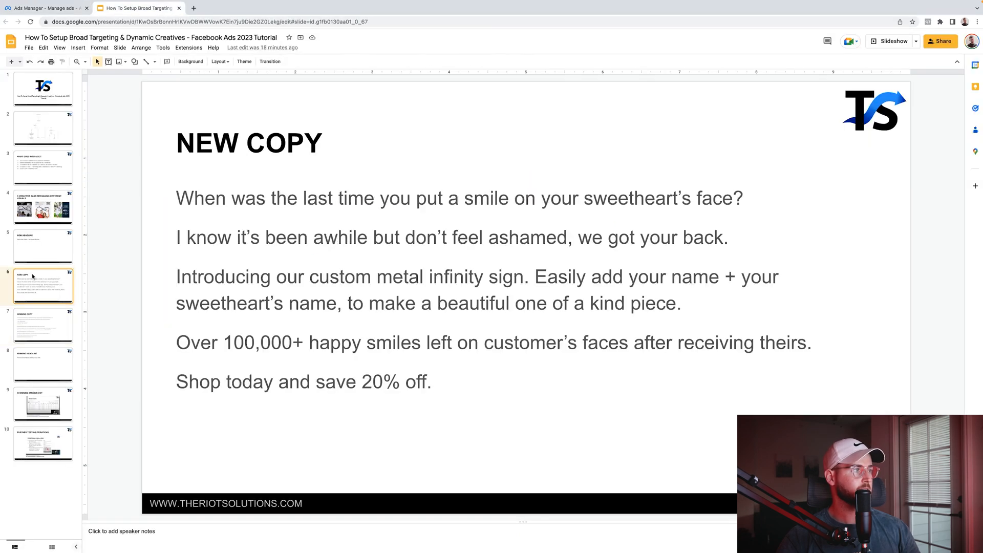
{"action": "left_click", "coordinate": [43, 251]}
{"action": "triple_click", "coordinate": [238, 203]}
{"action": "key", "text": "ctrl+c"}
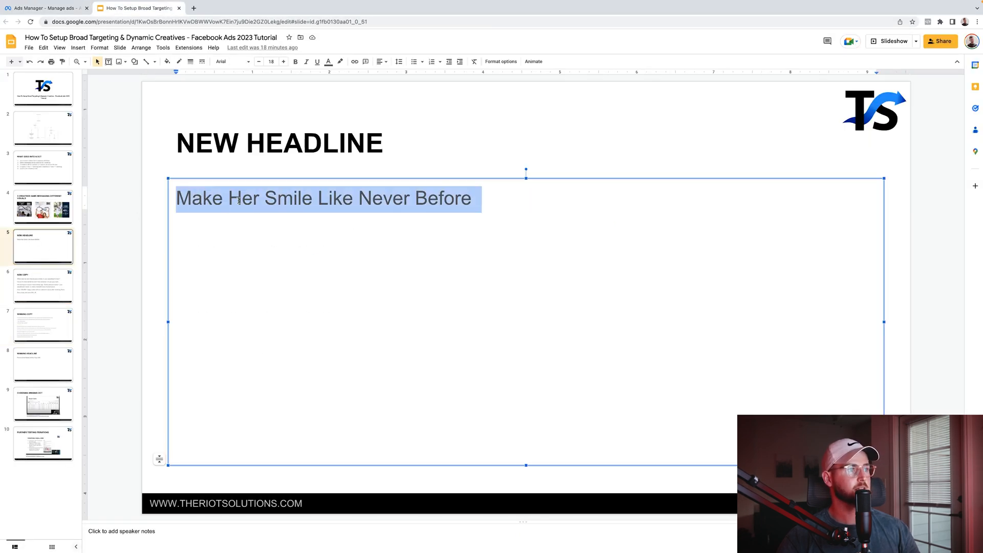
{"action": "left_click", "coordinate": [51, 9]}
{"action": "left_click", "coordinate": [440, 361]}
{"action": "key", "text": "ctrl+v"}
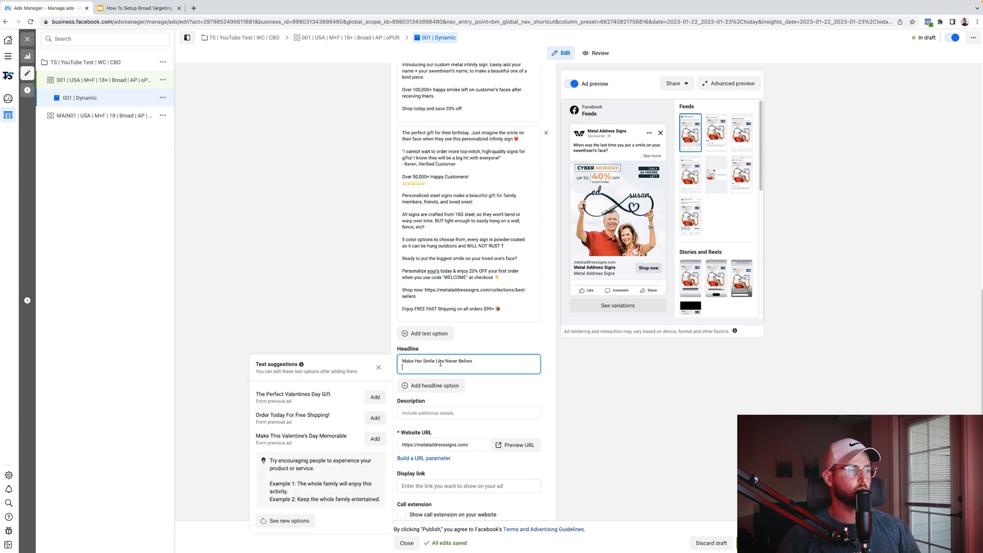
{"action": "left_click", "coordinate": [336, 335]}
Add a second headline option and copy "Personalized Metal Infinity Sign Gift!" from the presentation's Winning Headline slide for it
{"action": "left_click", "coordinate": [429, 380]}
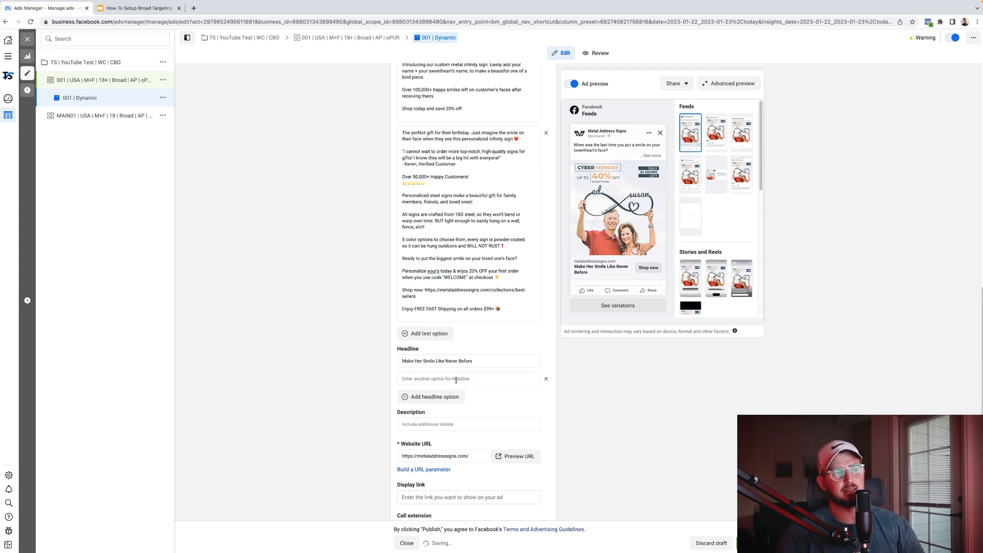
{"action": "left_click", "coordinate": [139, 7]}
{"action": "left_click", "coordinate": [37, 379]}
{"action": "left_click", "coordinate": [243, 204]}
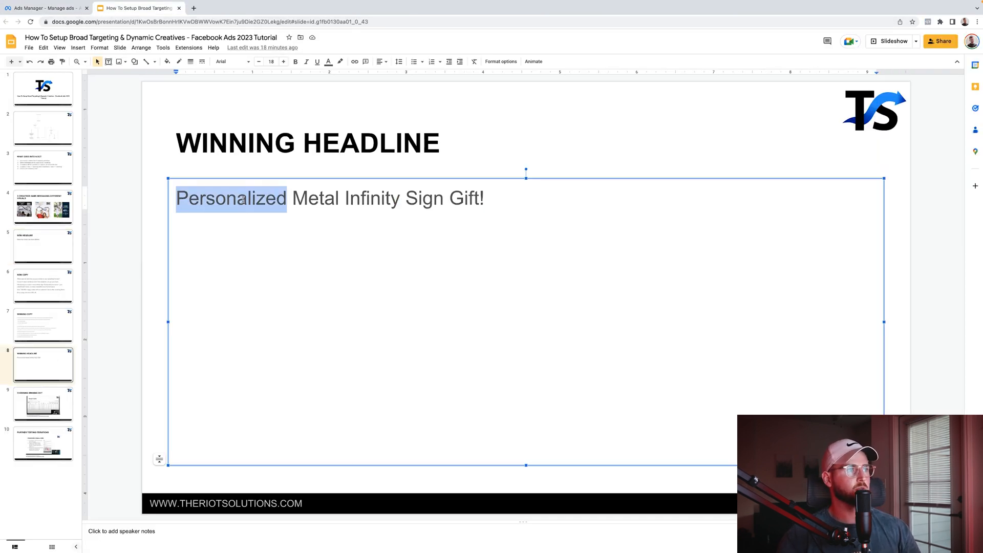
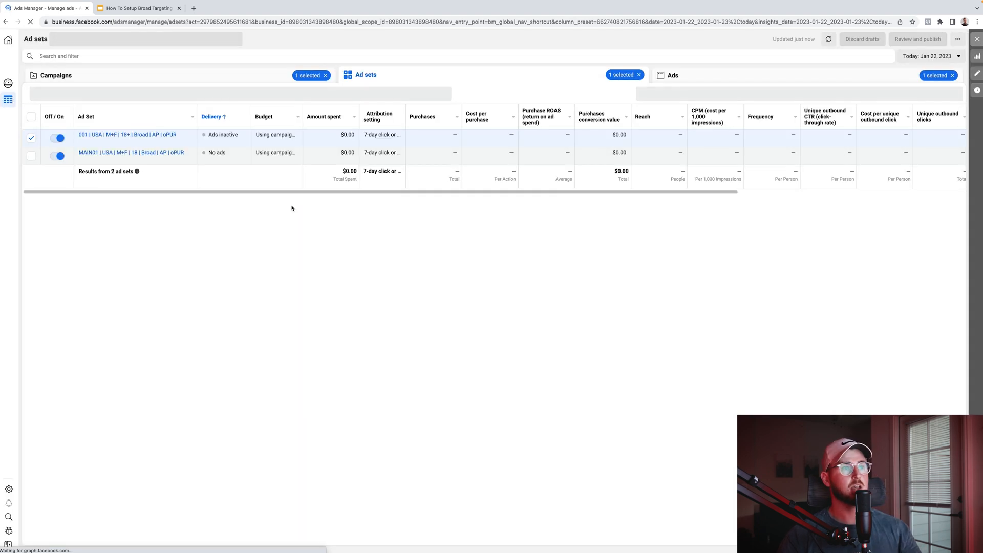
Preview the 001 | Dynamic ad from its ad set, open its Facebook post with comments, and close the preview
{"action": "left_click", "coordinate": [129, 134]}
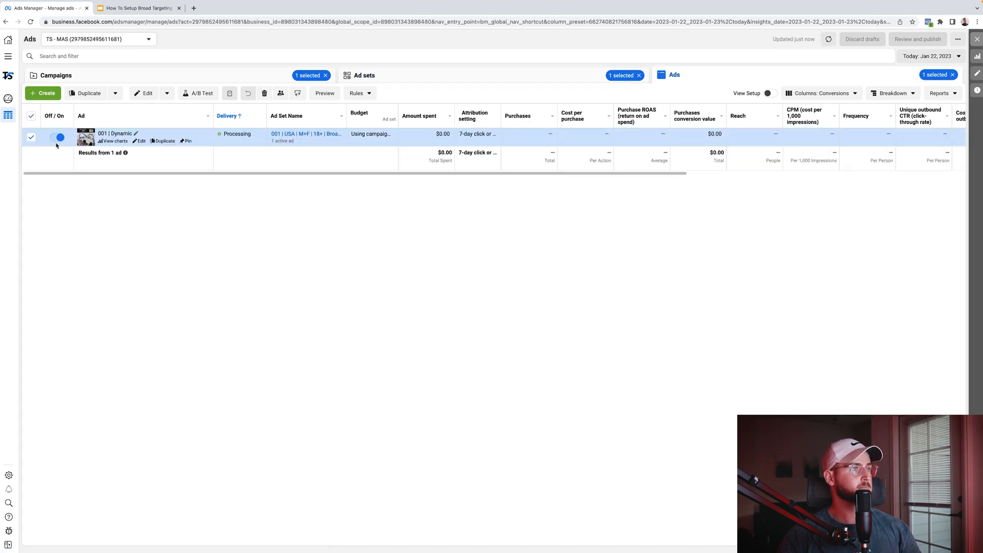
{"action": "left_click", "coordinate": [325, 94]}
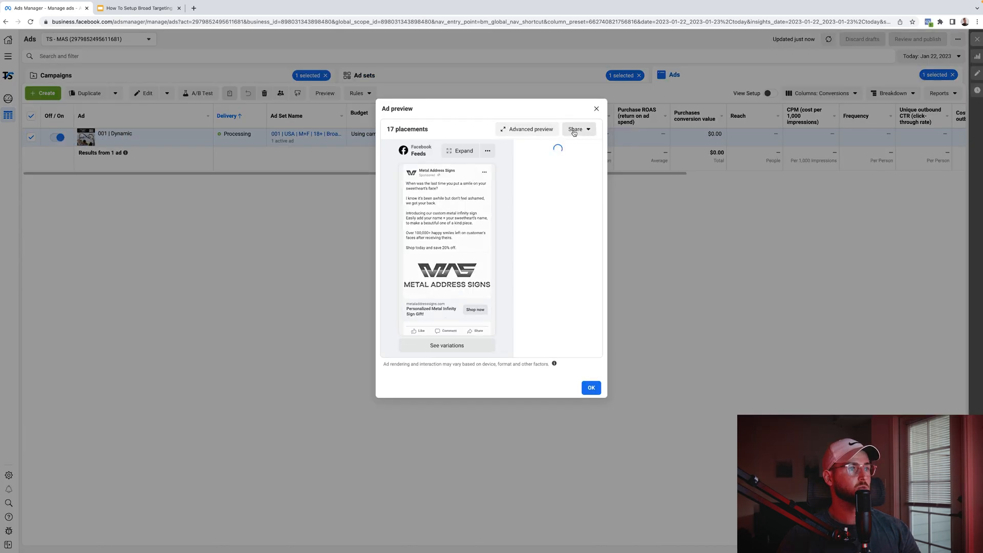
{"action": "left_click", "coordinate": [575, 131]}
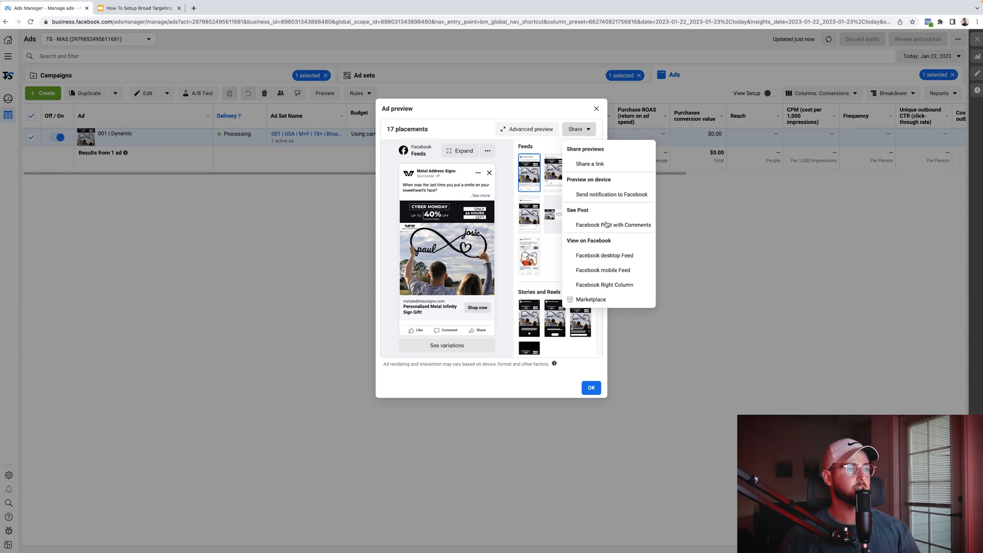
{"action": "left_click", "coordinate": [606, 225]}
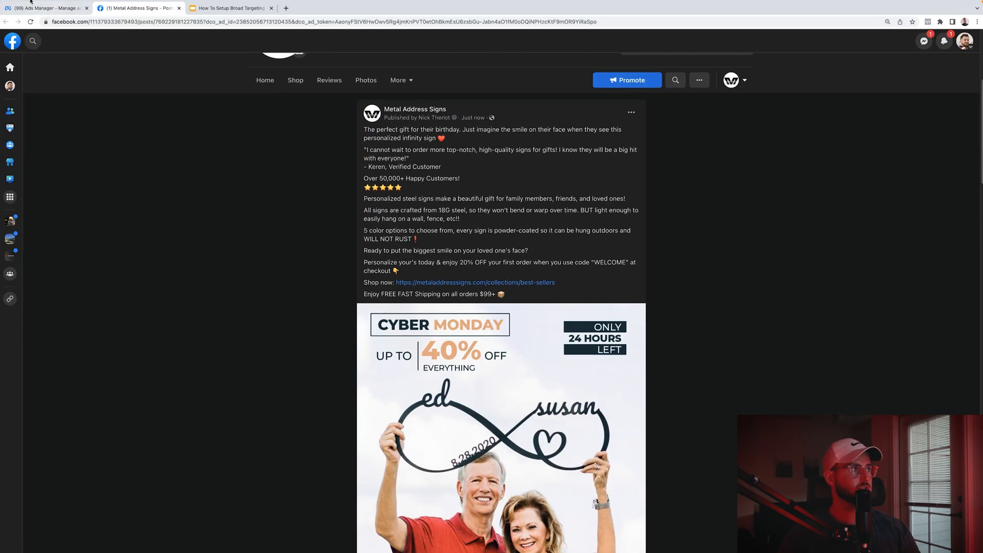
{"action": "left_click", "coordinate": [31, 3]}
{"action": "key", "text": "Escape"}
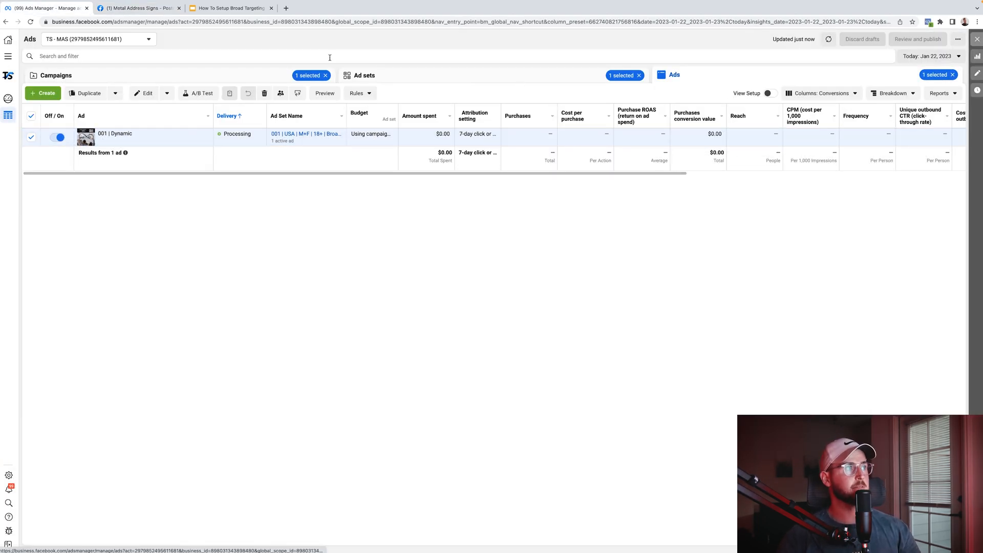
Examine the ad's Facebook post, checking its primary text, image and headline
{"action": "left_click", "coordinate": [146, 12]}
{"action": "scroll", "coordinate": [316, 227], "scroll_direction": "down", "scroll_amount": 6}
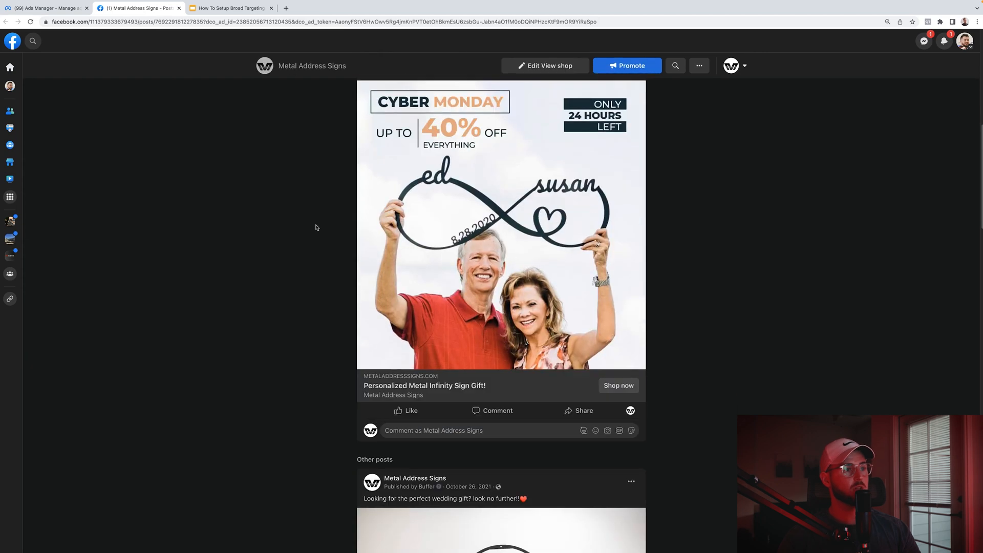
{"action": "scroll", "coordinate": [316, 227], "scroll_direction": "up", "scroll_amount": 5}
{"action": "scroll", "coordinate": [316, 228], "scroll_direction": "up", "scroll_amount": 1}
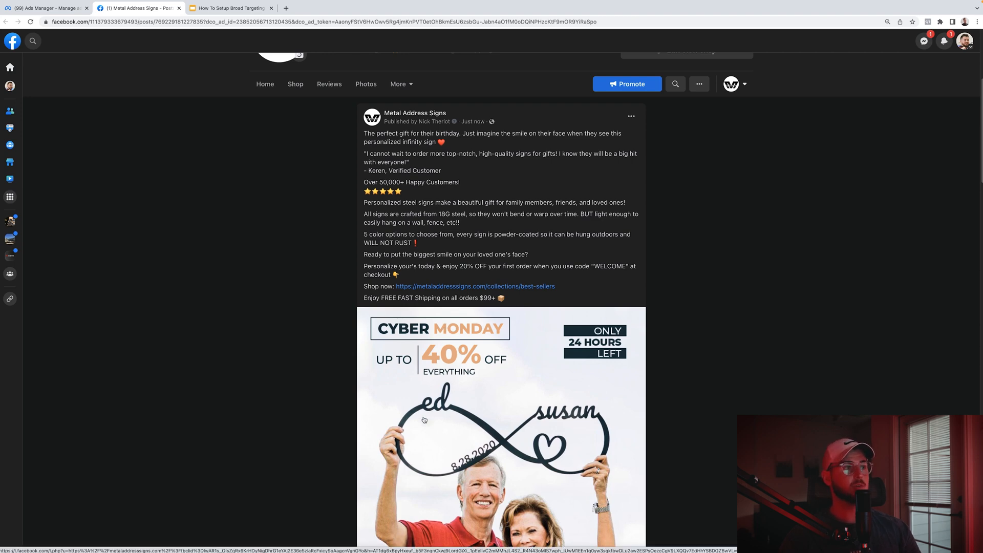
{"action": "scroll", "coordinate": [424, 419], "scroll_direction": "down", "scroll_amount": 1}
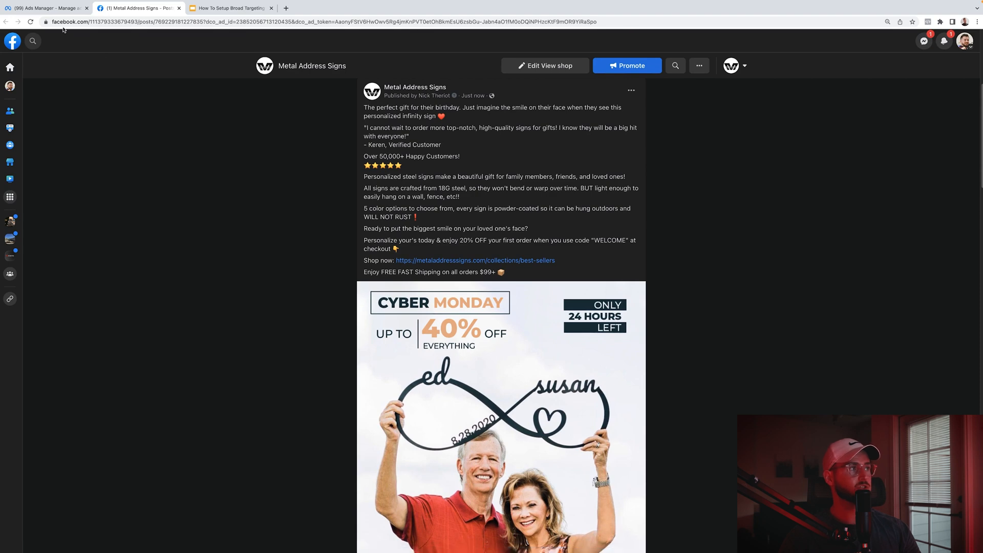
Break down the ad results by the dynamic creative element "Image, video and slideshow"
{"action": "left_click", "coordinate": [46, 7]}
{"action": "left_click", "coordinate": [893, 93]}
{"action": "mouse_move", "coordinate": [901, 144]}
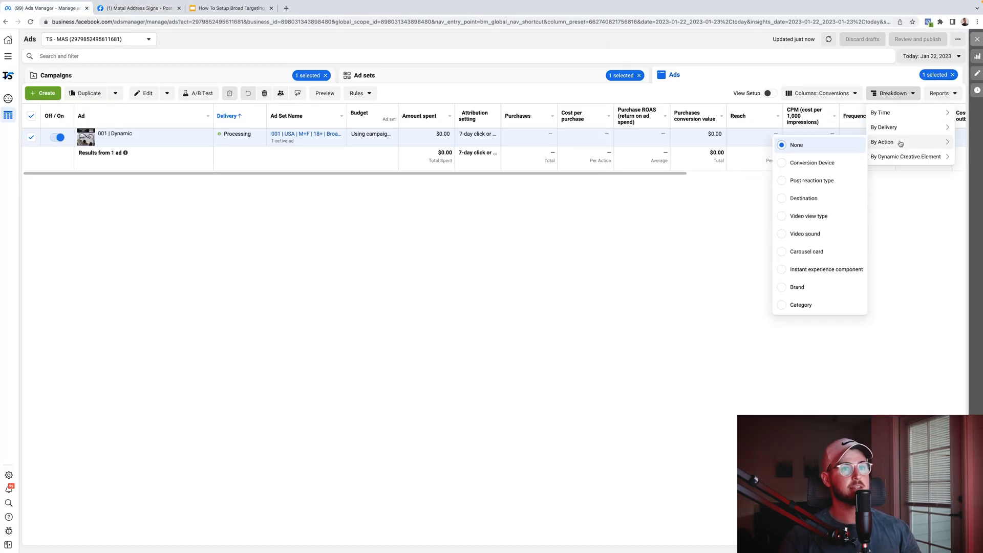
{"action": "left_click", "coordinate": [814, 175]}
{"action": "left_click", "coordinate": [556, 324]}
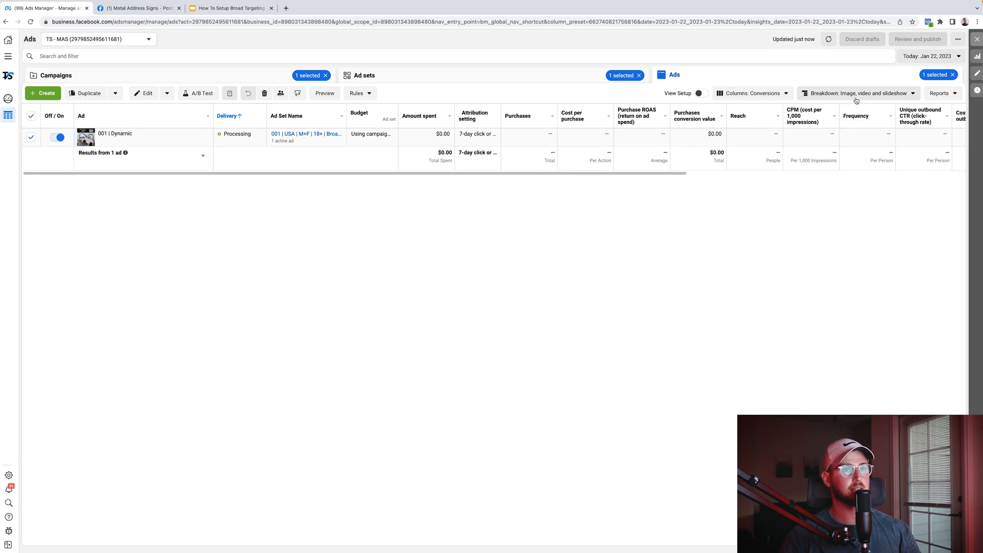
Change the dynamic creative breakdown to Text, and clear the breakdowns after viewing it
{"action": "left_click", "coordinate": [855, 97]}
{"action": "mouse_move", "coordinate": [865, 157]}
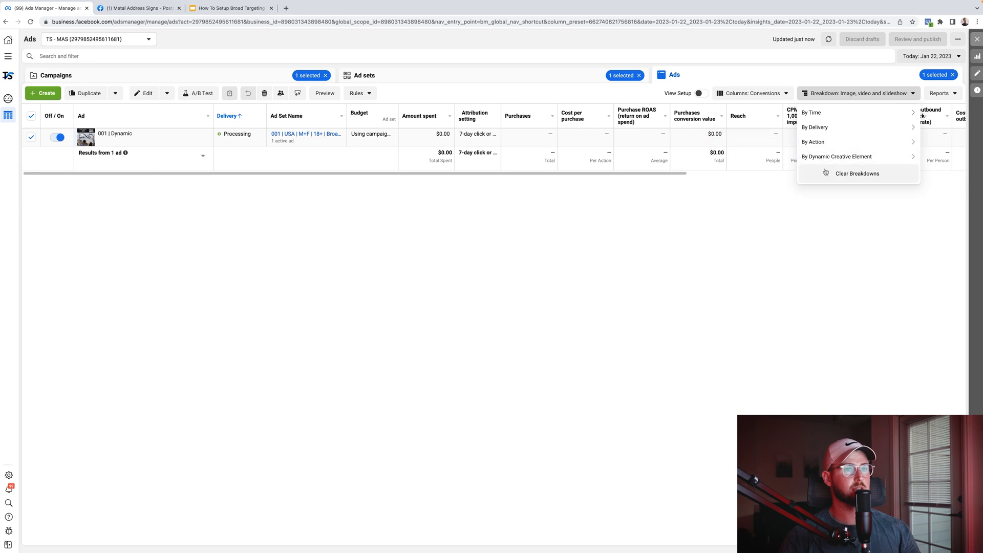
{"action": "left_click", "coordinate": [732, 212]}
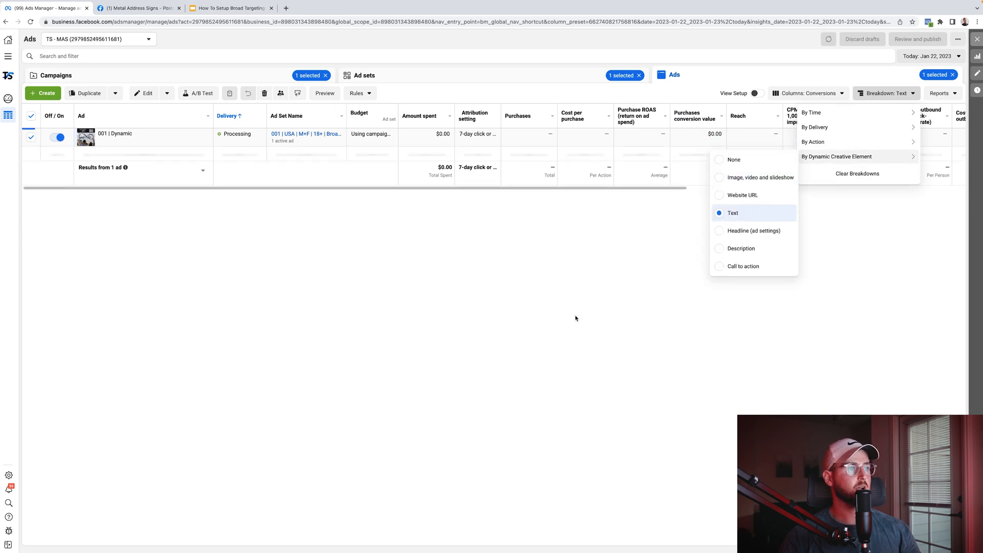
{"action": "left_click", "coordinate": [576, 318]}
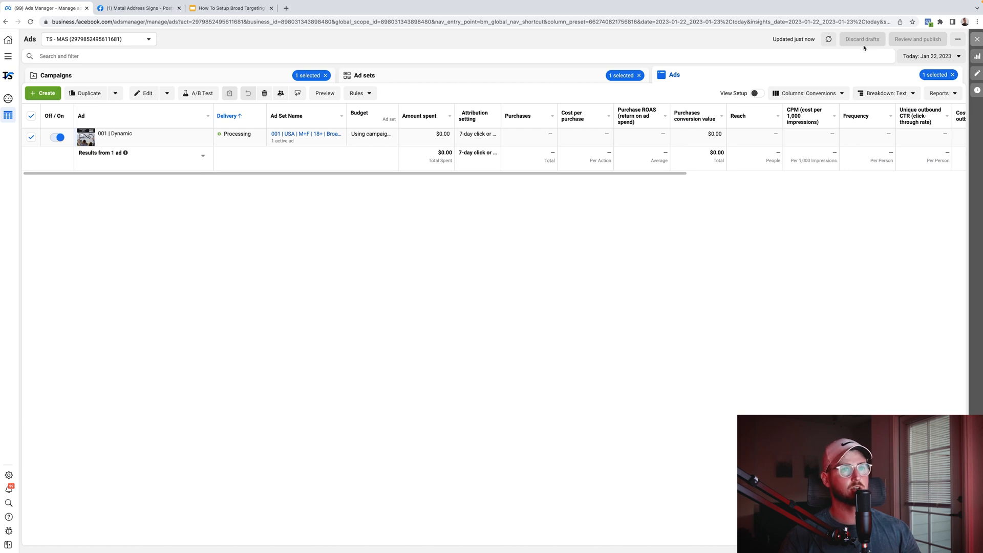
{"action": "left_click", "coordinate": [887, 93]}
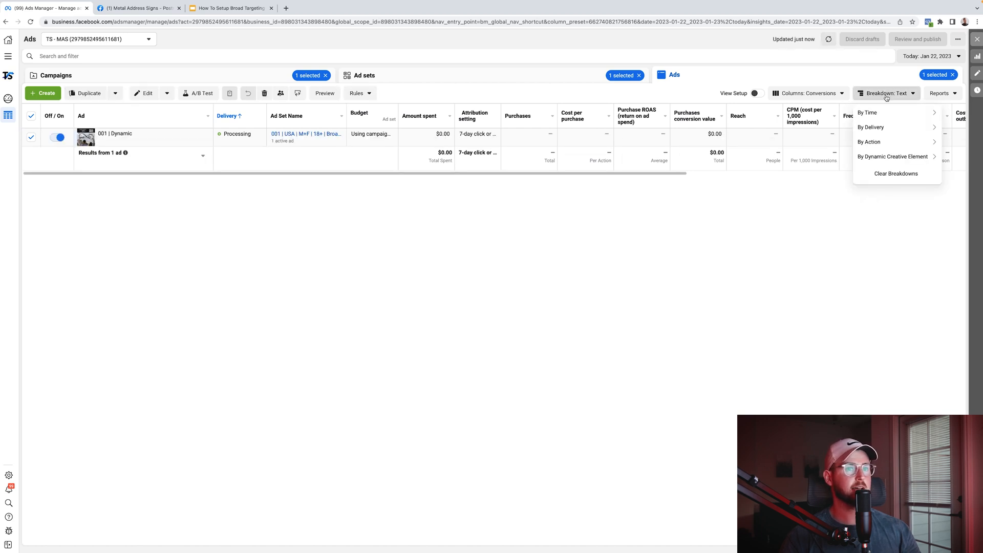
{"action": "left_click", "coordinate": [690, 278]}
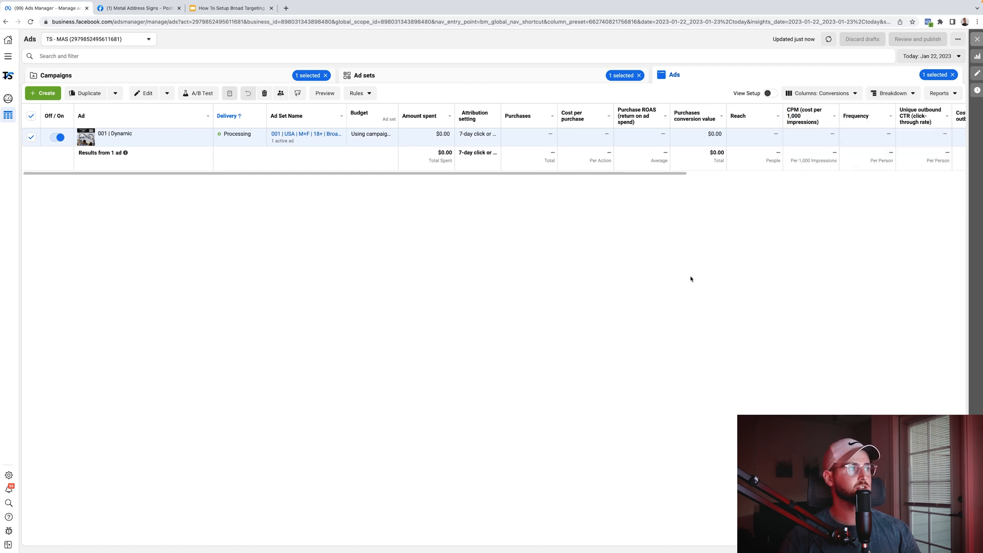
Review the CBO campaign flowchart slide in the presentation and return to Ads Manager
{"action": "left_click", "coordinate": [409, 78]}
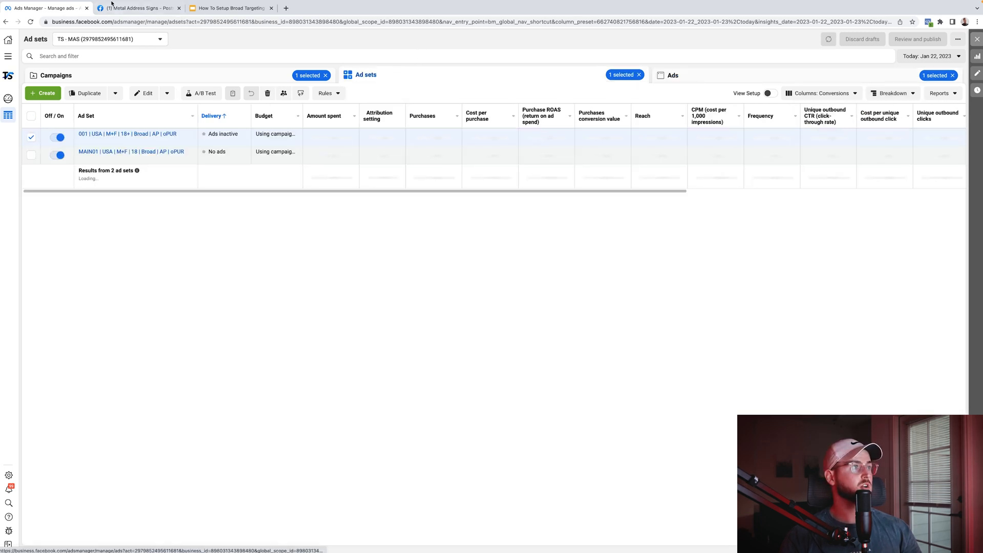
{"action": "left_click", "coordinate": [223, 8]}
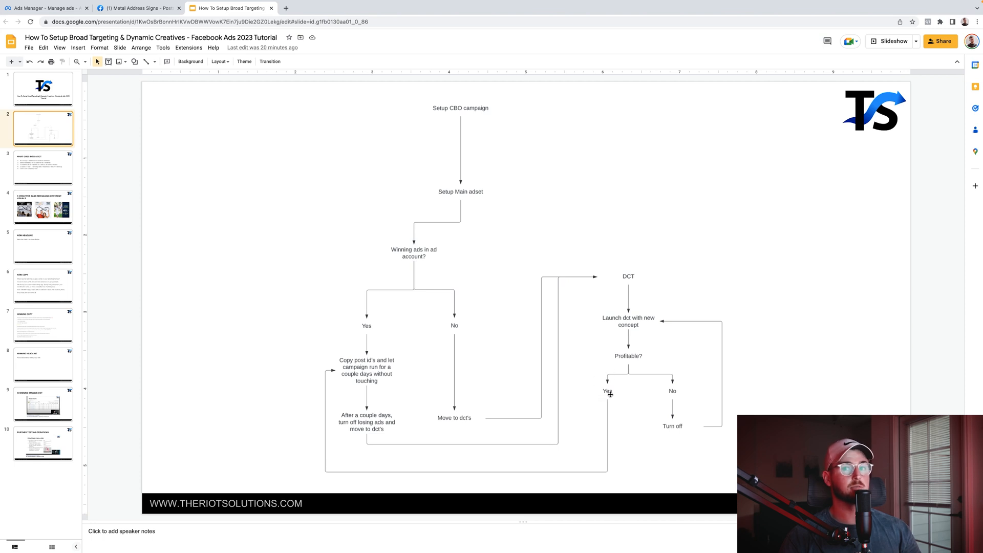
{"action": "left_click", "coordinate": [121, 8]}
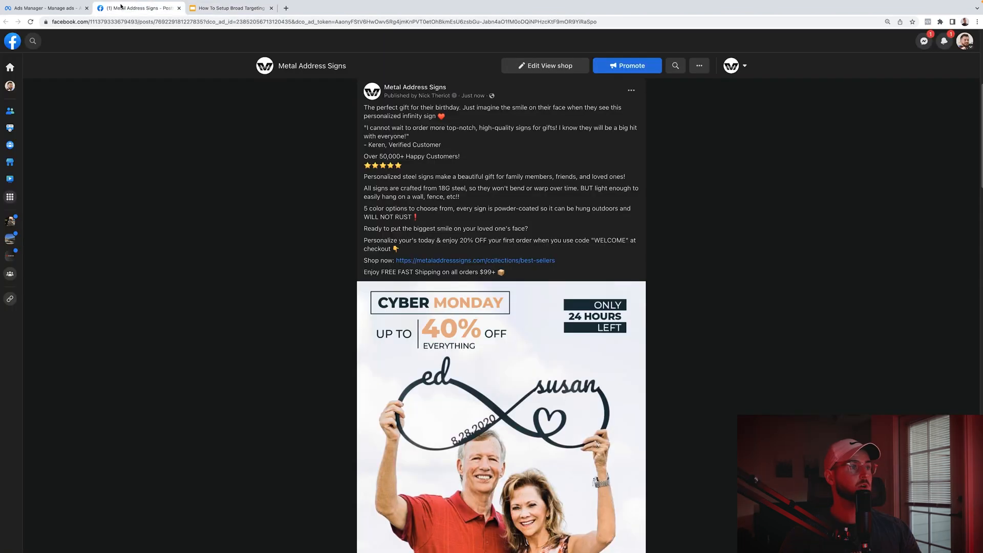
{"action": "left_click", "coordinate": [82, 8]}
Open the preview of the 001 | Dynamic ad and its sharing options
{"action": "left_click", "coordinate": [134, 133]}
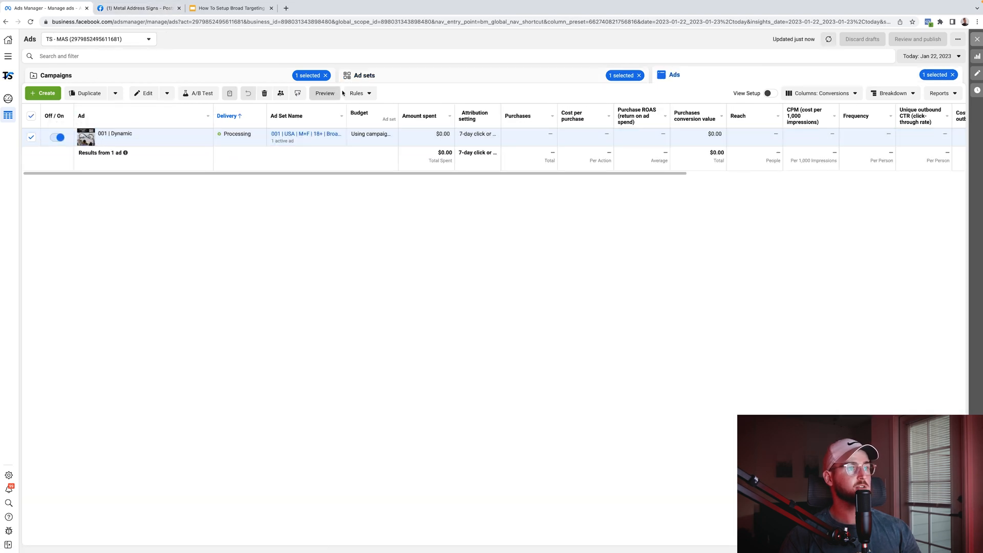
{"action": "left_click", "coordinate": [340, 93]}
{"action": "left_click", "coordinate": [576, 129]}
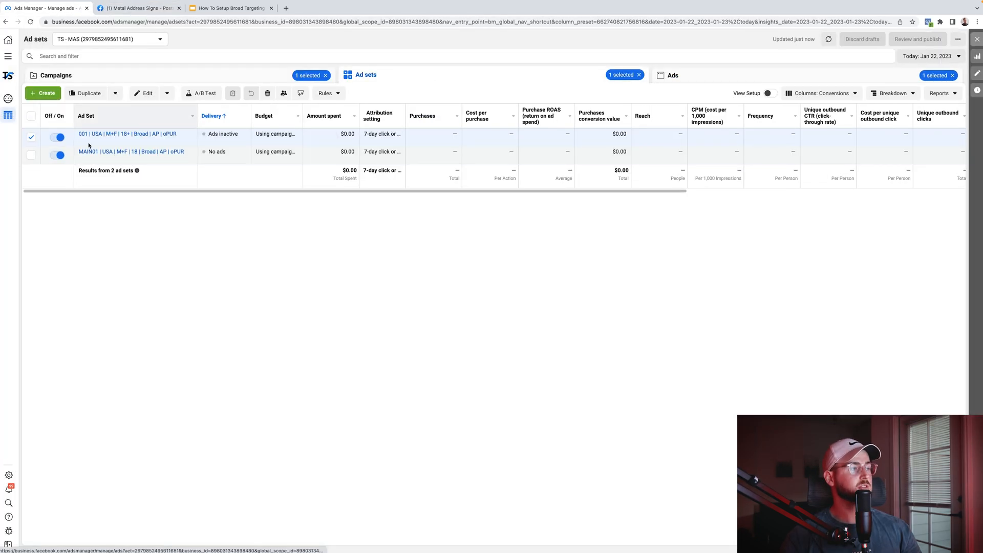
Compare the amounts spent by the 001 and MAIN01 ad sets, leaving neither ad set selected
{"action": "left_click", "coordinate": [32, 138]}
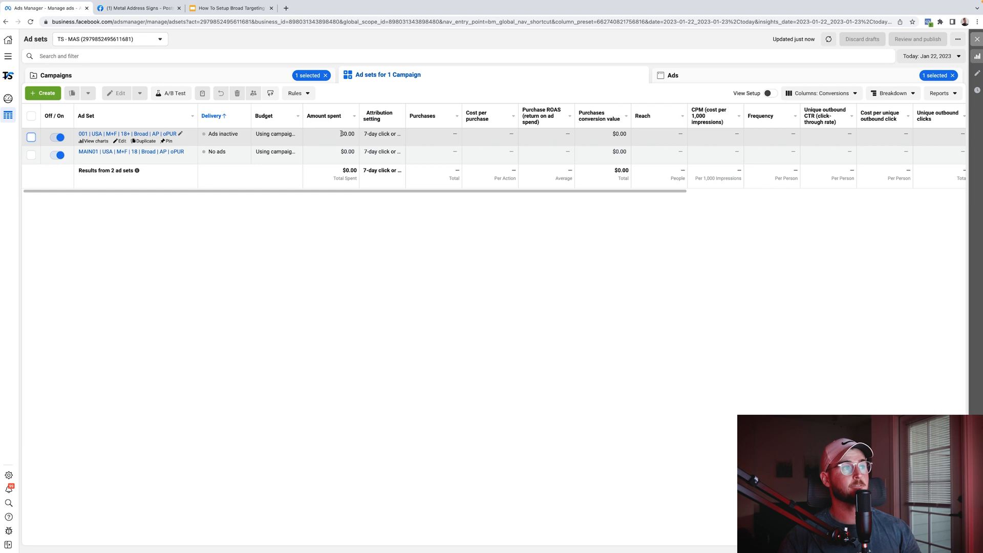
{"action": "left_click_drag", "start_coordinate": [341, 133], "coordinate": [369, 134]}
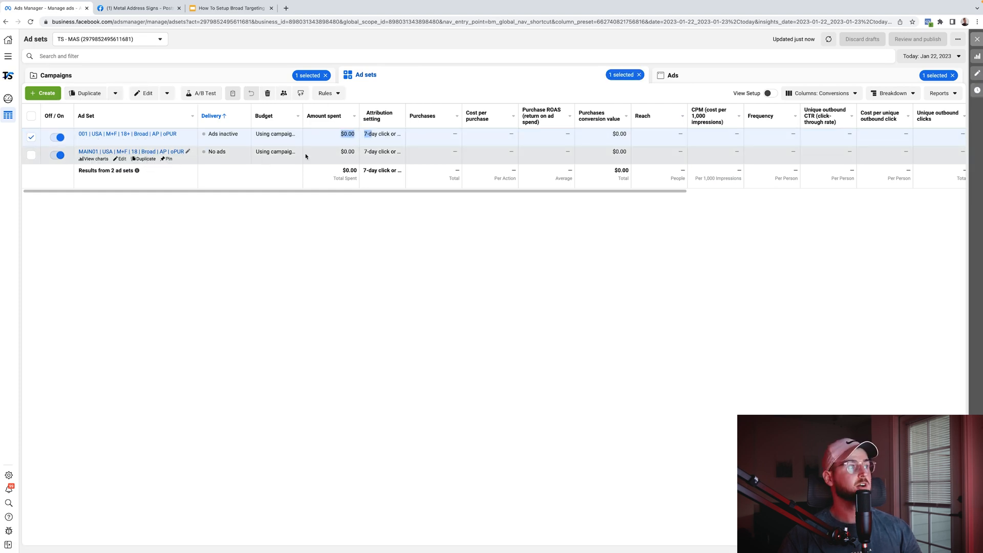
{"action": "left_click", "coordinate": [327, 158]}
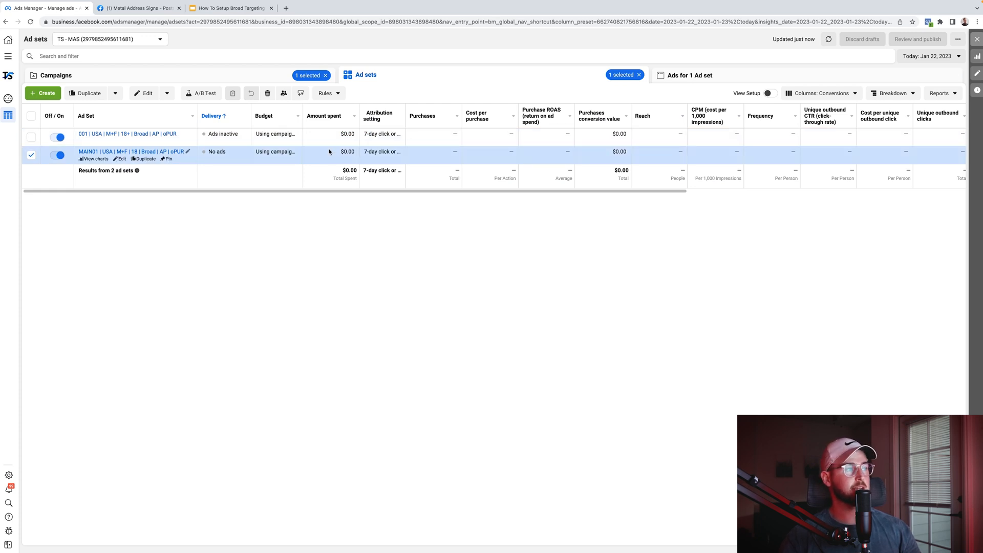
{"action": "left_click", "coordinate": [32, 156]}
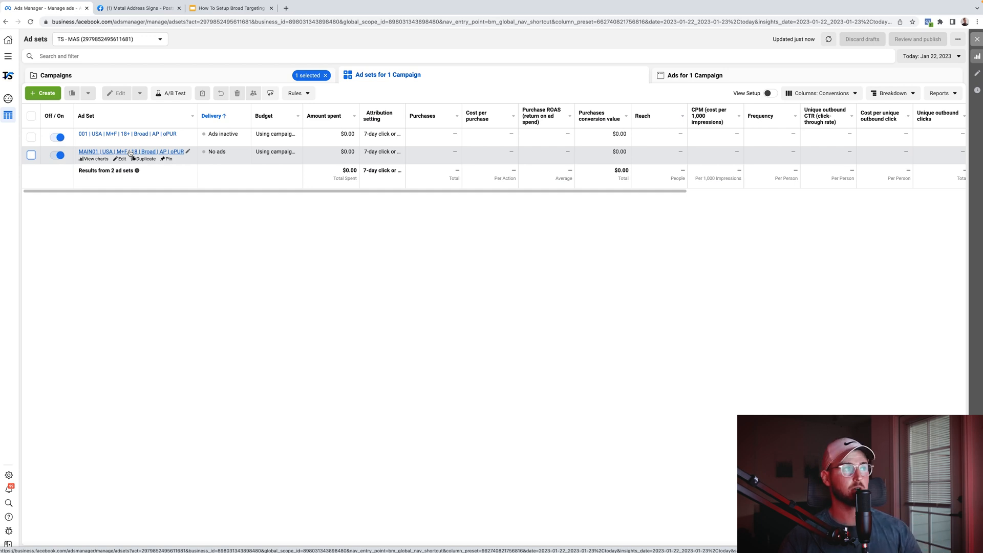
Open the permalink page of the ad's Facebook post and check the post's text, image and headline
{"action": "left_click", "coordinate": [122, 8]}
{"action": "left_click_drag", "start_coordinate": [124, 22], "coordinate": [576, 23]}
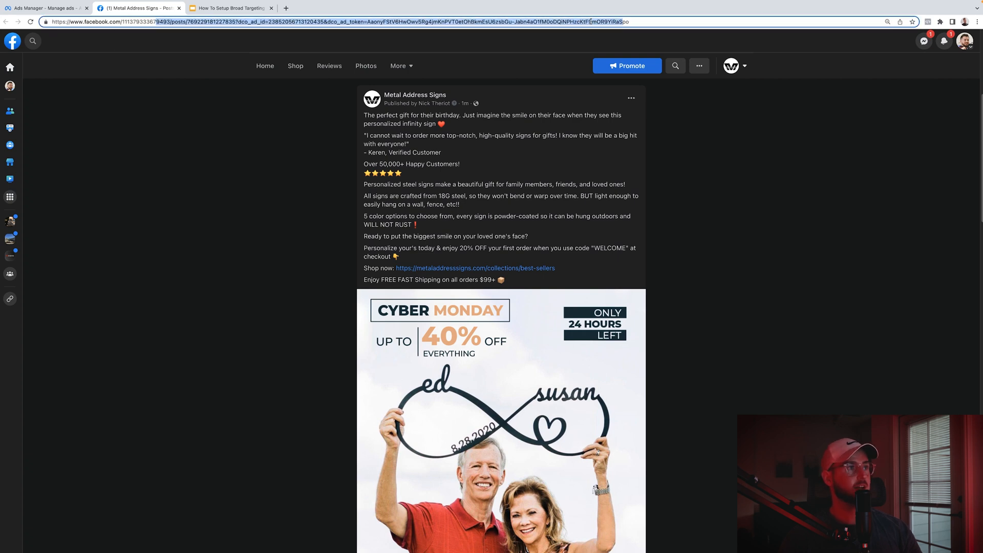
{"action": "left_click", "coordinate": [250, 203]}
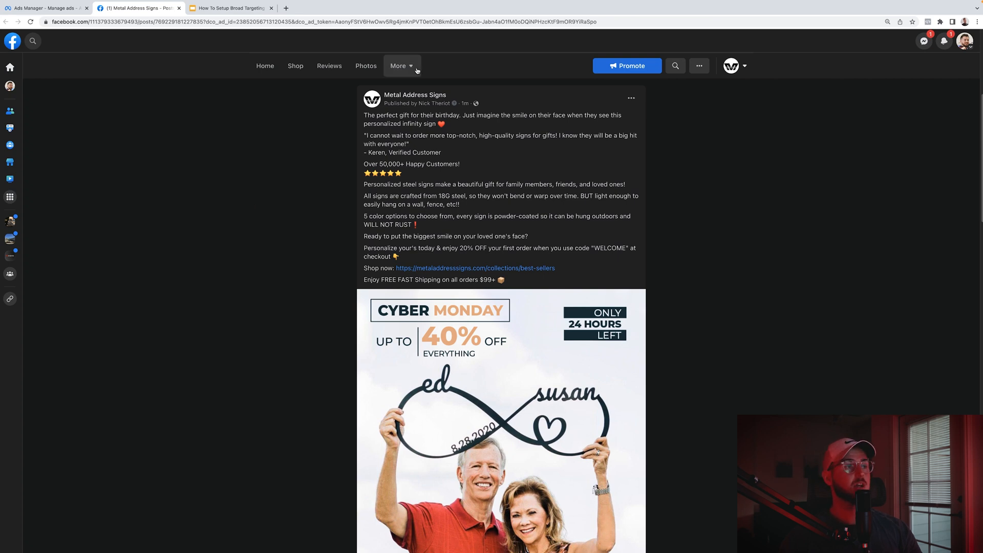
{"action": "left_click", "coordinate": [466, 103]}
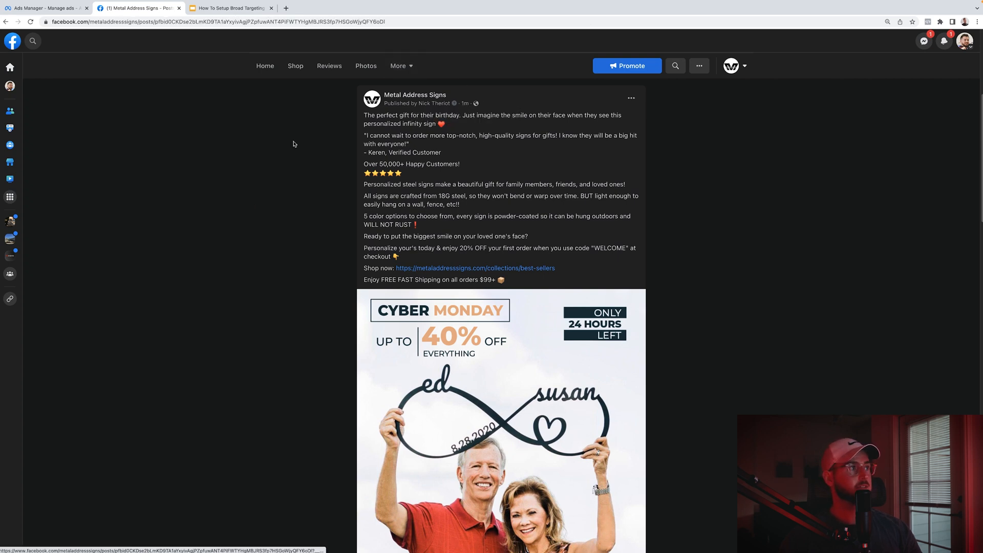
{"action": "scroll", "coordinate": [465, 321], "scroll_direction": "down", "scroll_amount": 6}
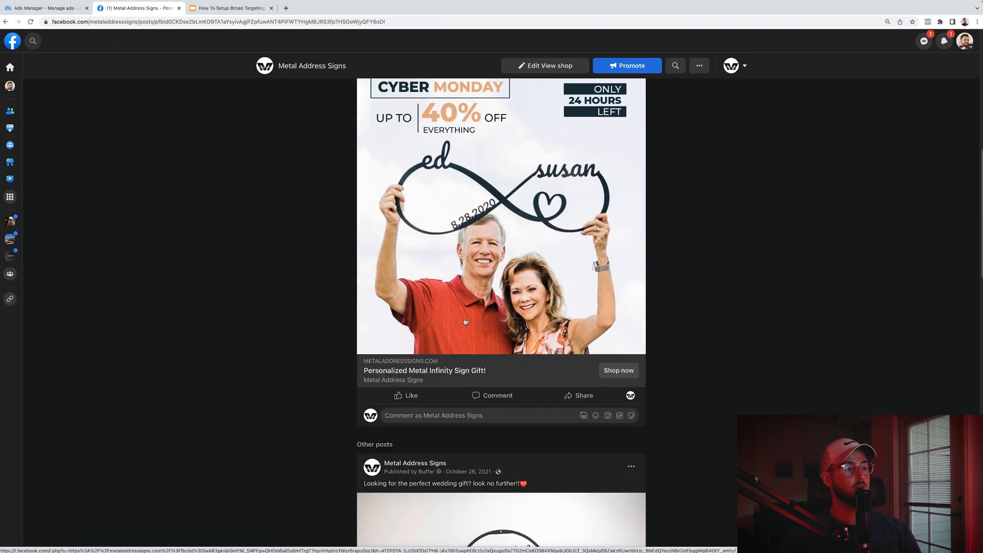
{"action": "scroll", "coordinate": [464, 321], "scroll_direction": "up", "scroll_amount": 6}
{"action": "scroll", "coordinate": [465, 321], "scroll_direction": "up", "scroll_amount": 2}
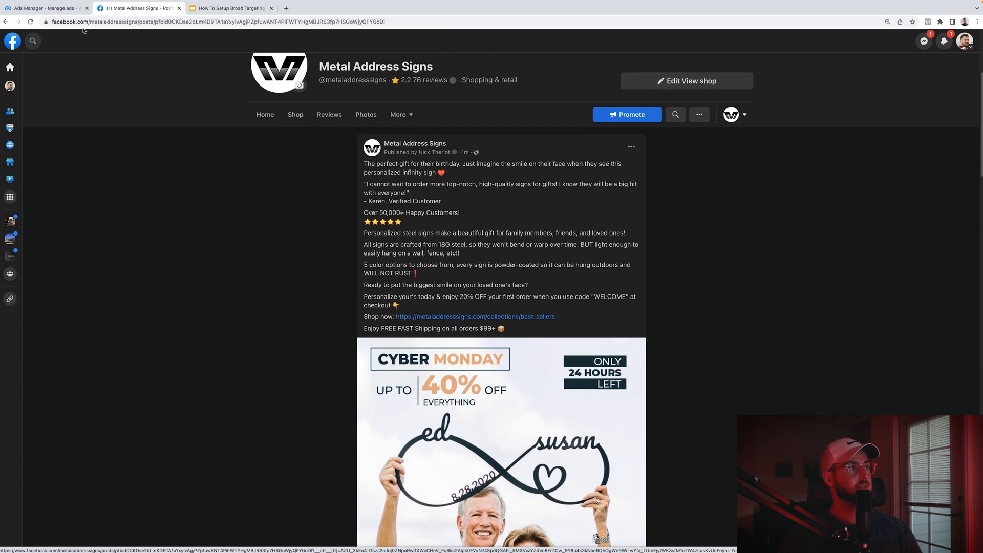
Copy the post ID from the end of the permalink address and switch back to Ads Manager
{"action": "left_click_drag", "start_coordinate": [364, 20], "coordinate": [169, 23]}
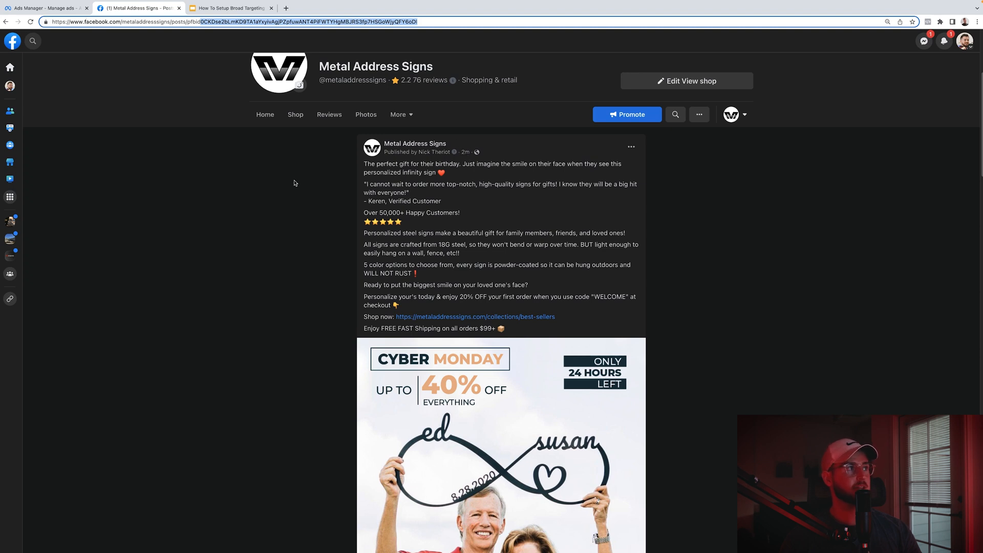
{"action": "left_click", "coordinate": [235, 228]}
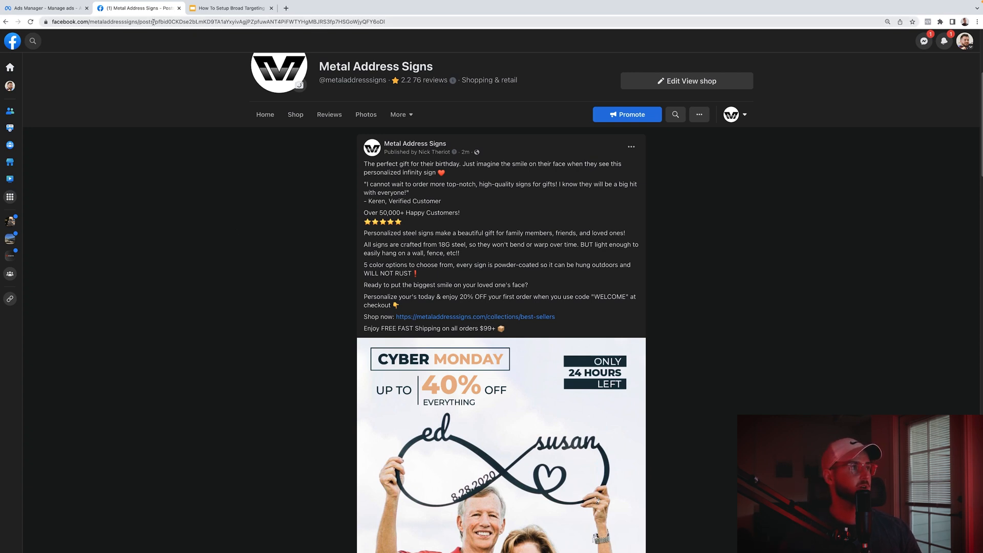
{"action": "double_click", "coordinate": [384, 21]}
{"action": "left_click", "coordinate": [49, 8]}
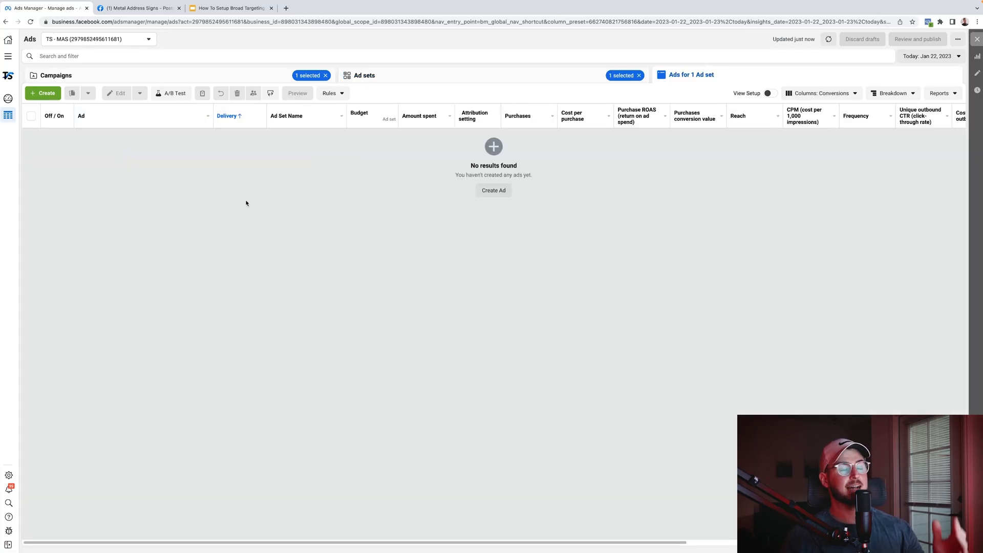
Create a new ad named "MAS002 | Photo" in the existing MAIN01 ad set of the TS | YouTube Test | WC | CBO campaign
{"action": "left_click", "coordinate": [499, 196]}
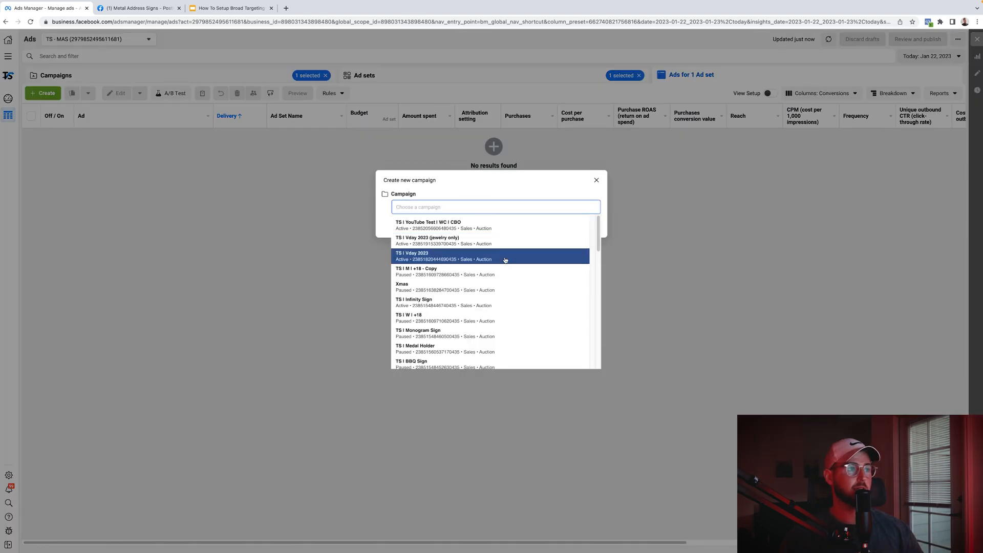
{"action": "left_click", "coordinate": [450, 226]}
{"action": "left_click", "coordinate": [505, 220]}
{"action": "left_click", "coordinate": [506, 246]}
{"action": "left_click", "coordinate": [494, 250]}
{"action": "type", "text": "MAI"}
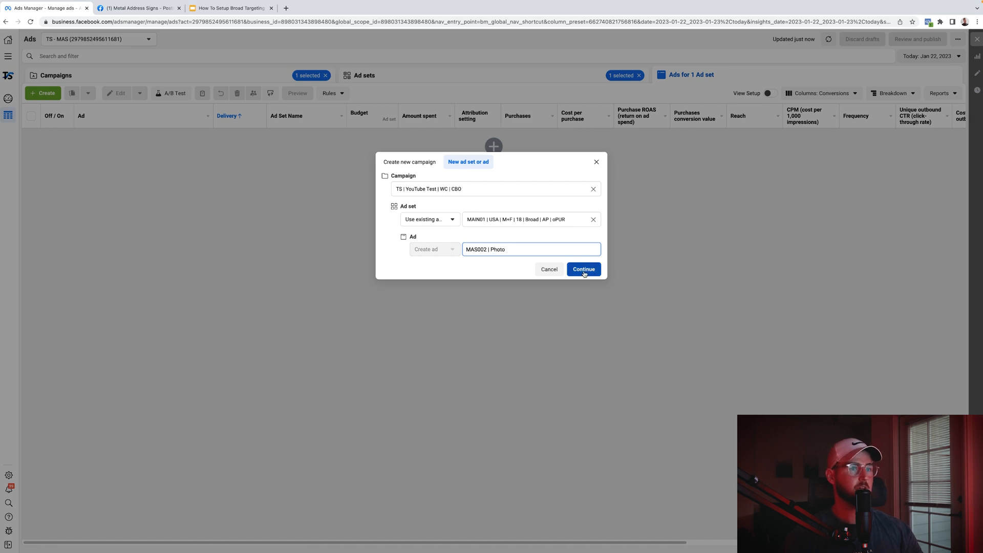
{"action": "left_click", "coordinate": [584, 272]}
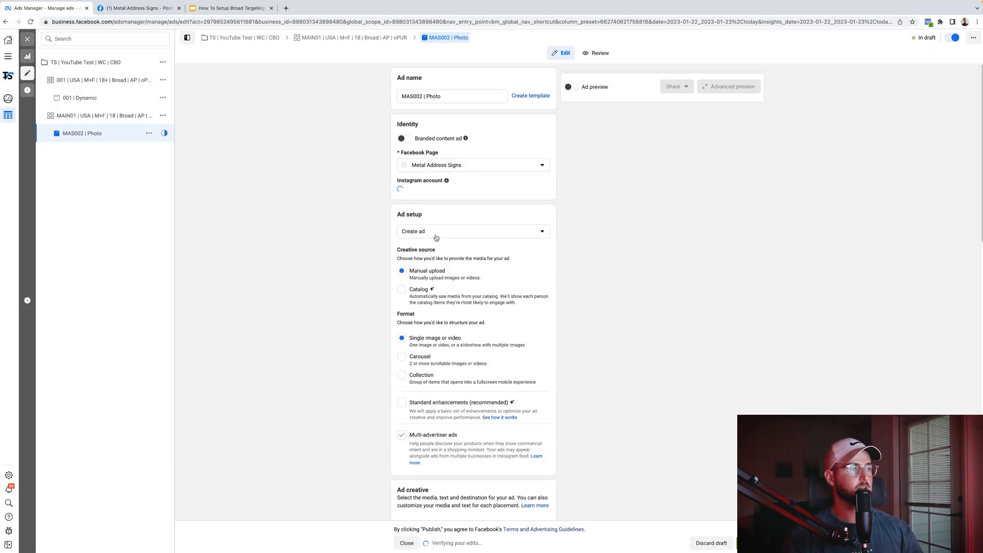
Set the MAS002 ad to use an existing post and supply the copied post ID as its creative
{"action": "left_click", "coordinate": [435, 232]}
{"action": "left_click", "coordinate": [434, 263]}
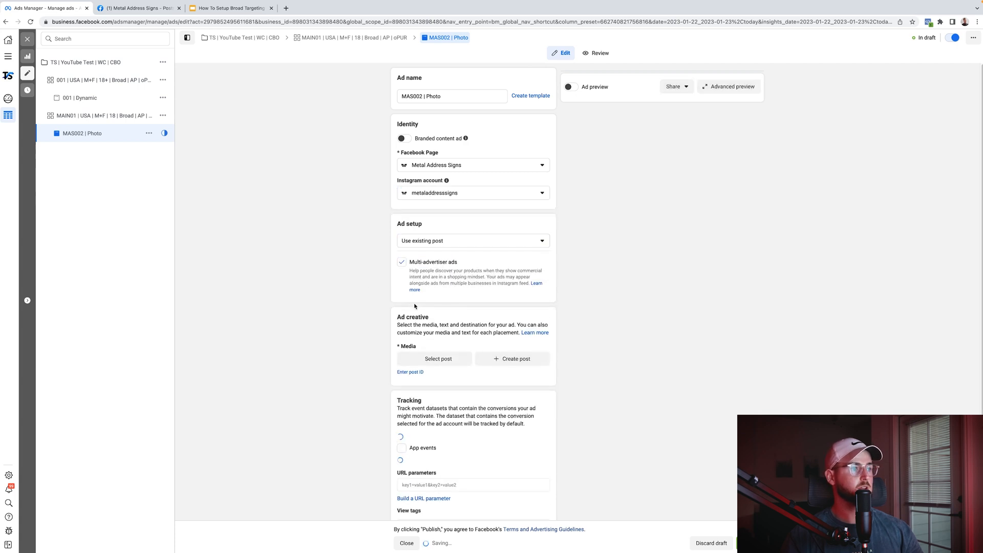
{"action": "key", "text": "ctrl+v"}
{"action": "left_click", "coordinate": [479, 374]}
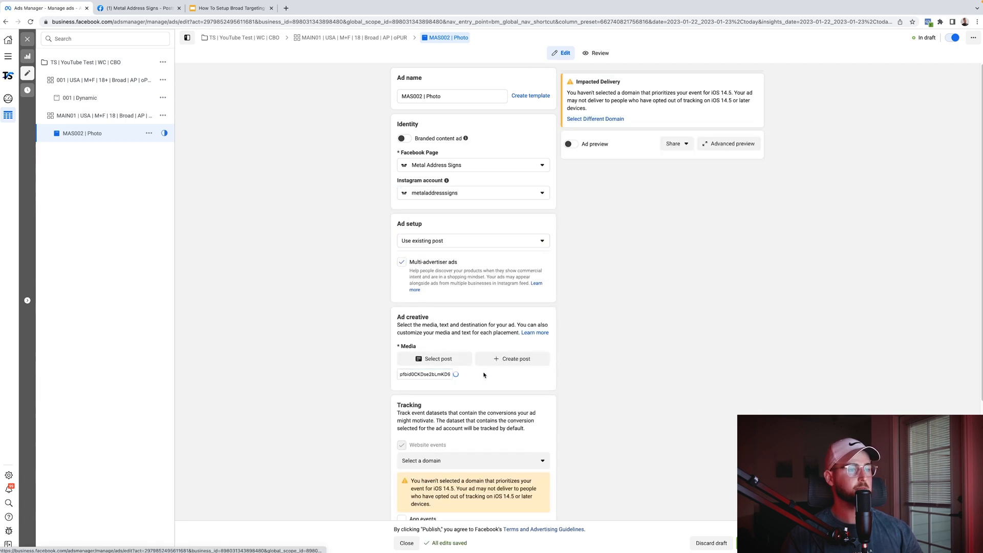
Make sure metaladdresssigns.com is the domain for the ad's website event tracking
{"action": "scroll", "coordinate": [347, 380], "scroll_direction": "down", "scroll_amount": 3}
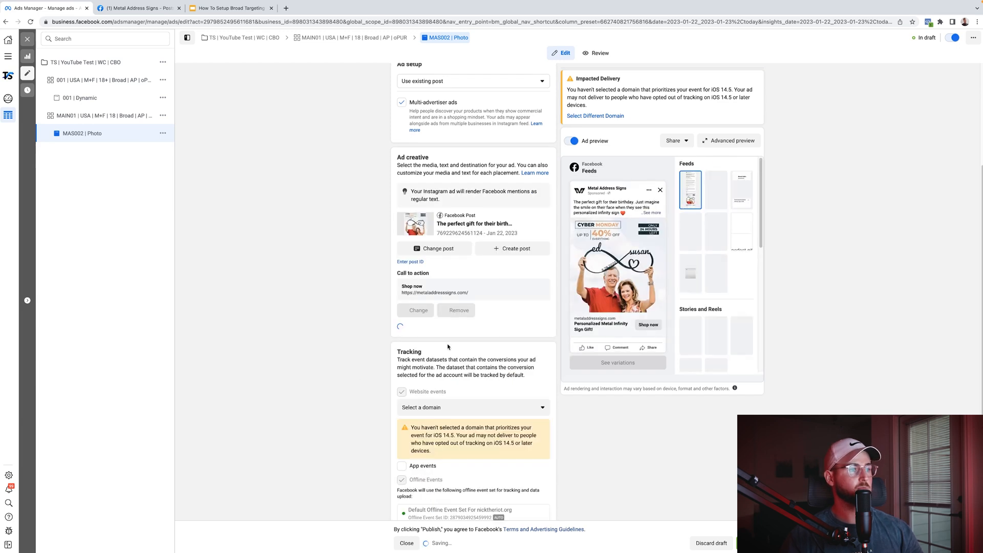
{"action": "left_click", "coordinate": [436, 408]}
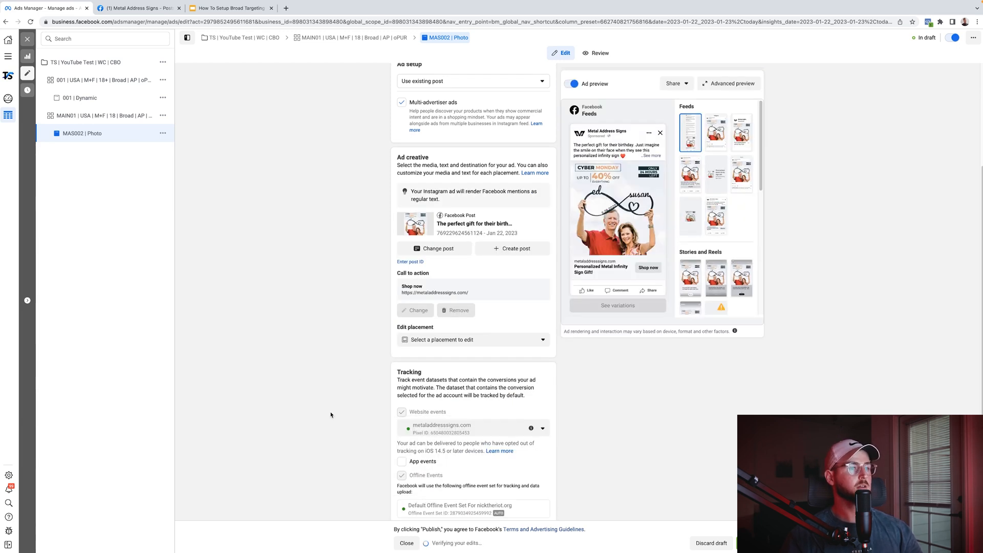
{"action": "scroll", "coordinate": [331, 415], "scroll_direction": "down", "scroll_amount": 2}
{"action": "scroll", "coordinate": [331, 415], "scroll_direction": "up", "scroll_amount": 5}
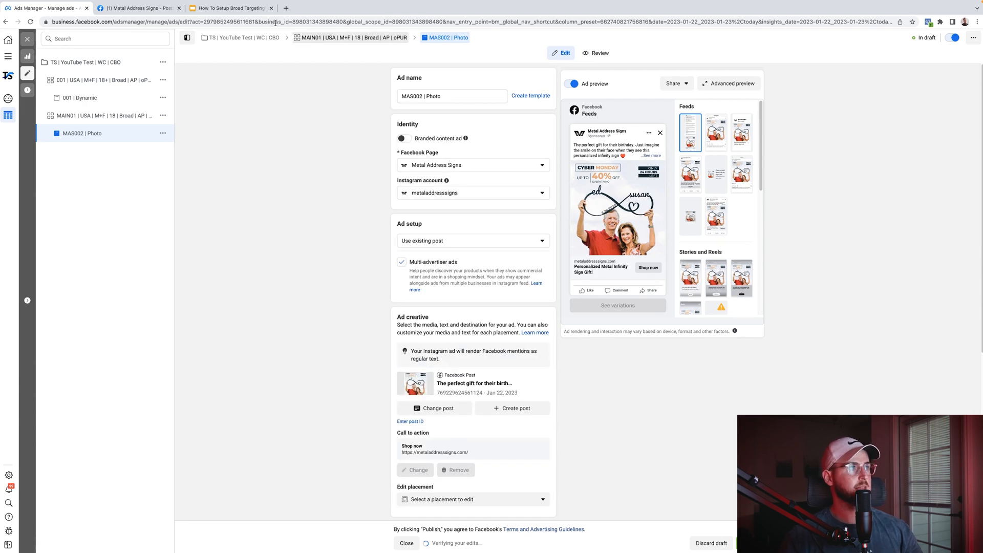
Copy the Facebook post's opening lines, from "The perfect gift for their birthday" through "personalized infinity sign"
{"action": "left_click", "coordinate": [209, 8]}
{"action": "left_click", "coordinate": [138, 8]}
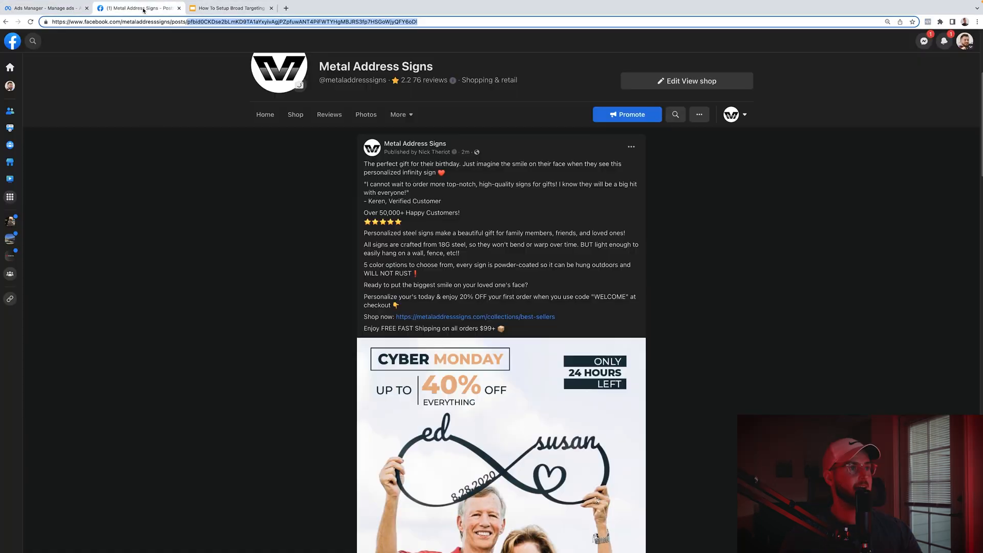
{"action": "left_click_drag", "start_coordinate": [363, 164], "coordinate": [455, 177]}
{"action": "key", "text": "super+c"}
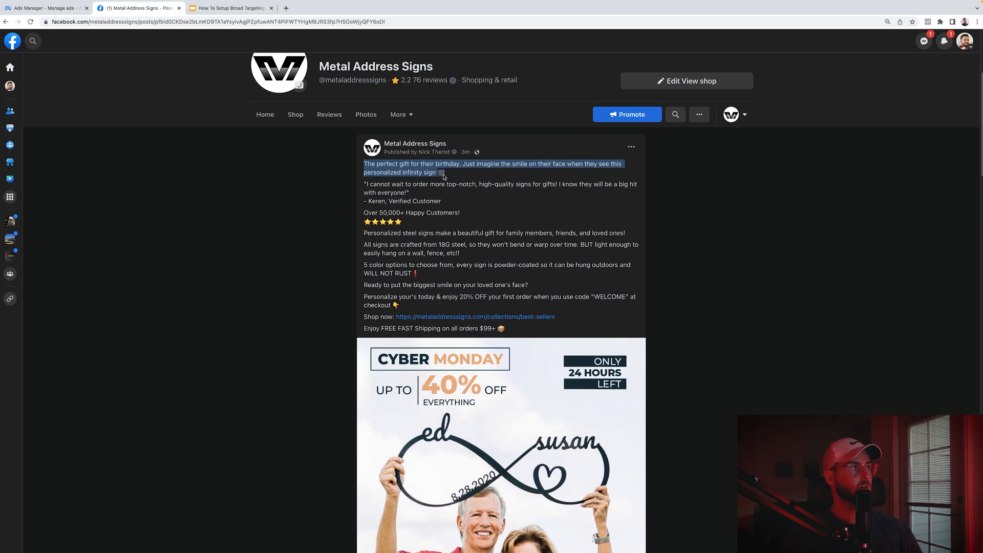
Append the copied post text to the MAS002 | Photo ad name in Ads Manager and publish the ad
{"action": "left_click", "coordinate": [46, 8]}
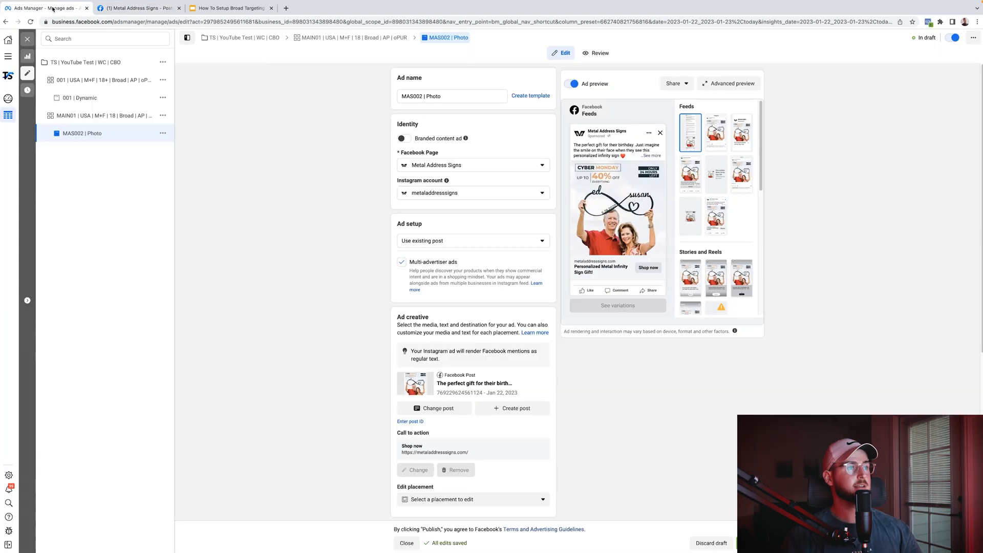
{"action": "left_click", "coordinate": [457, 98]}
{"action": "key", "text": "super+v"}
{"action": "left_click", "coordinate": [751, 543]}
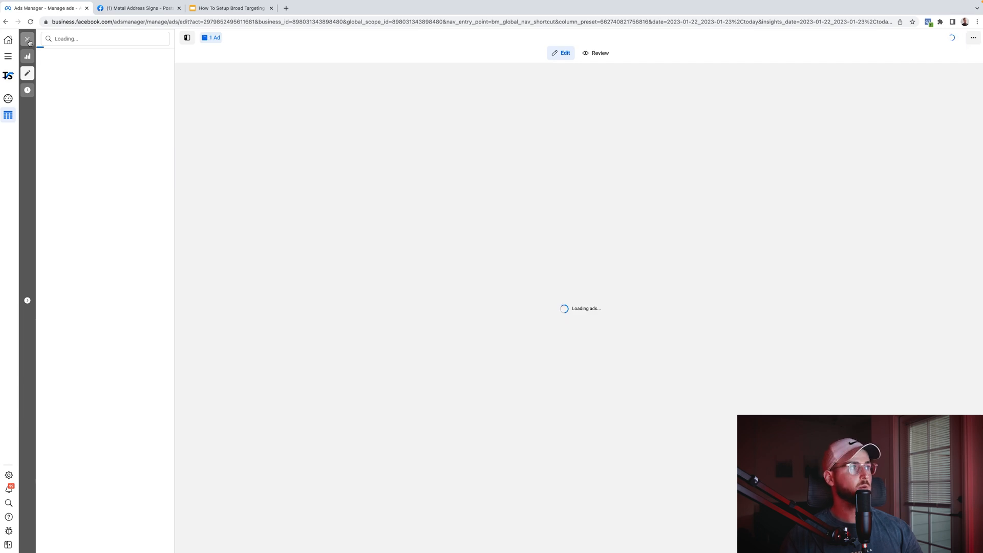
Close the ad editor and turn off the 001 ad set in the TS | YouTube Test | WC | CBO campaign
{"action": "left_click", "coordinate": [27, 40]}
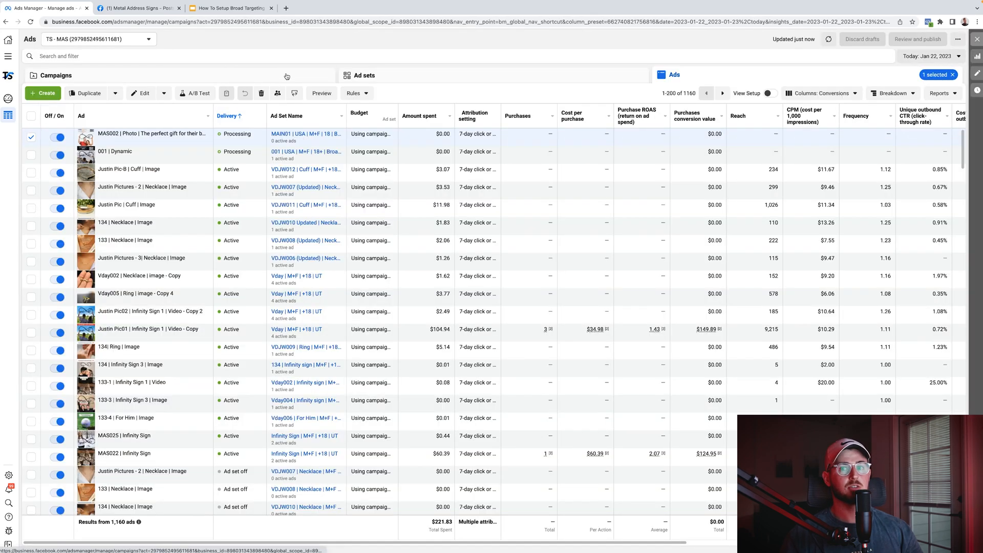
{"action": "left_click", "coordinate": [286, 77]}
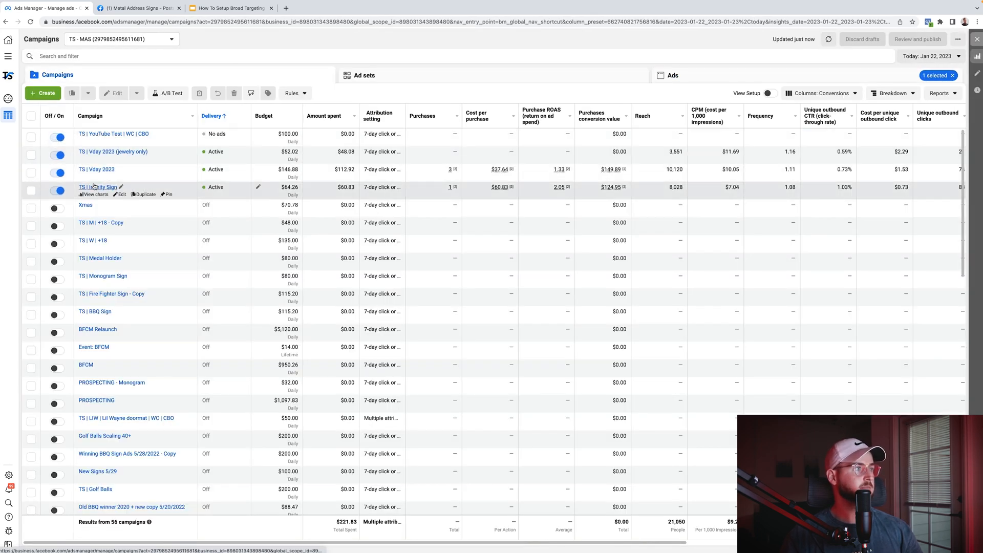
{"action": "left_click", "coordinate": [93, 187]}
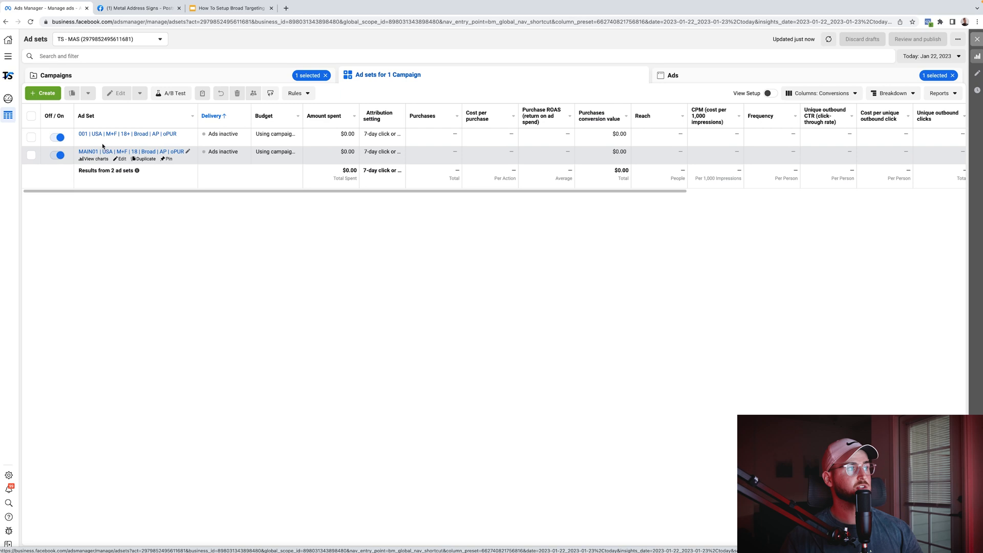
{"action": "left_click", "coordinate": [57, 138]}
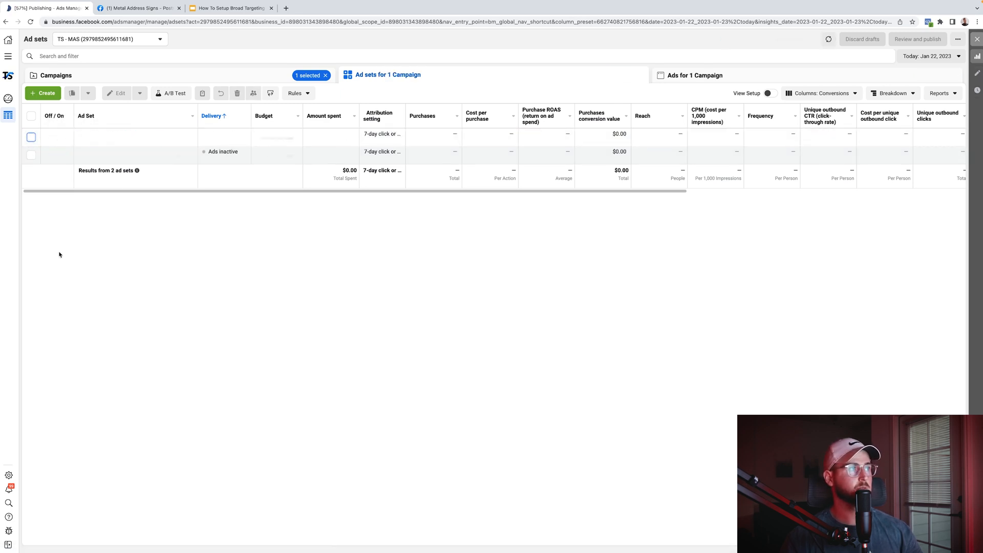
Switch to the Google Slides presentation and view the Choosing Winning DCT slide
{"action": "left_click", "coordinate": [226, 9]}
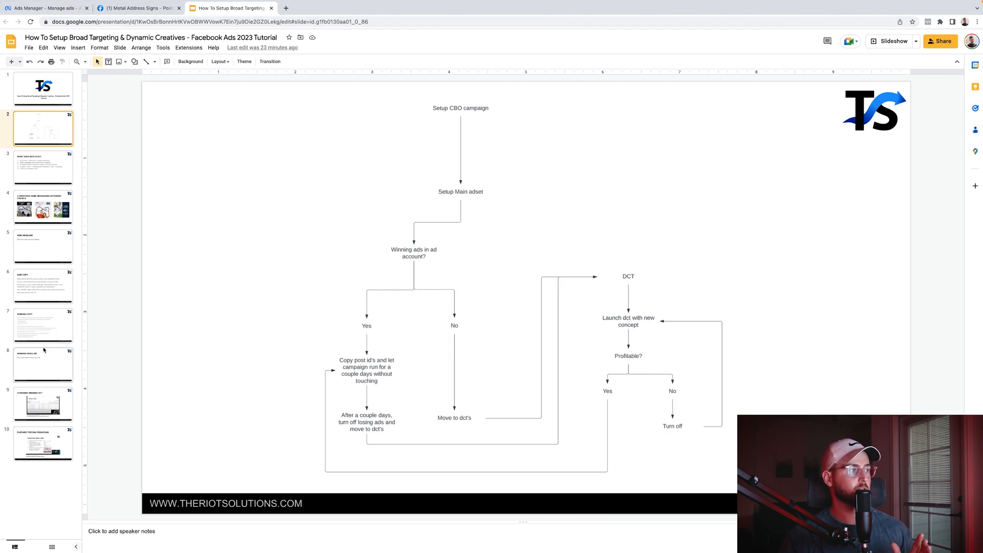
{"action": "left_click", "coordinate": [43, 398]}
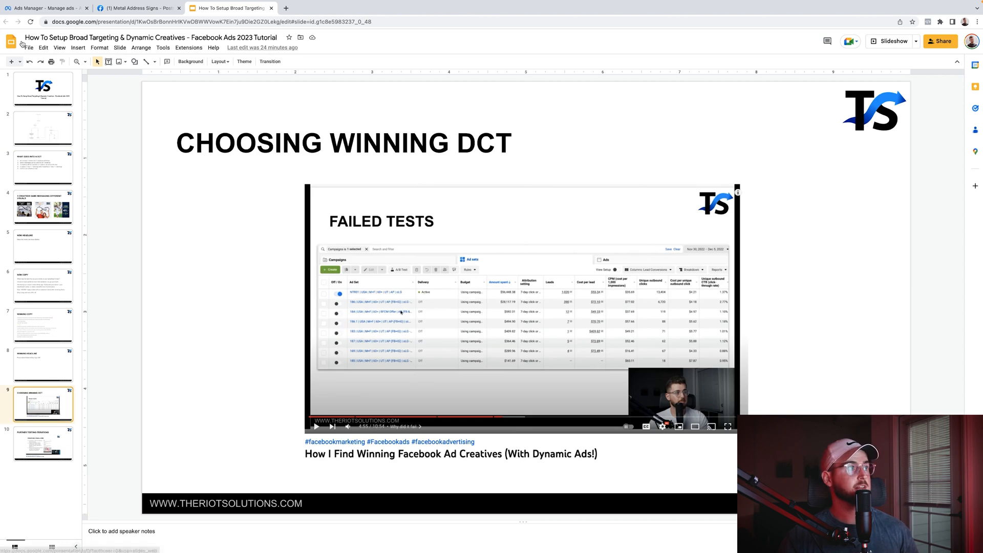
Look over the campaign list in Ads Manager, and view the Further Testing Iterations slide in Google Slides
{"action": "left_click", "coordinate": [46, 8]}
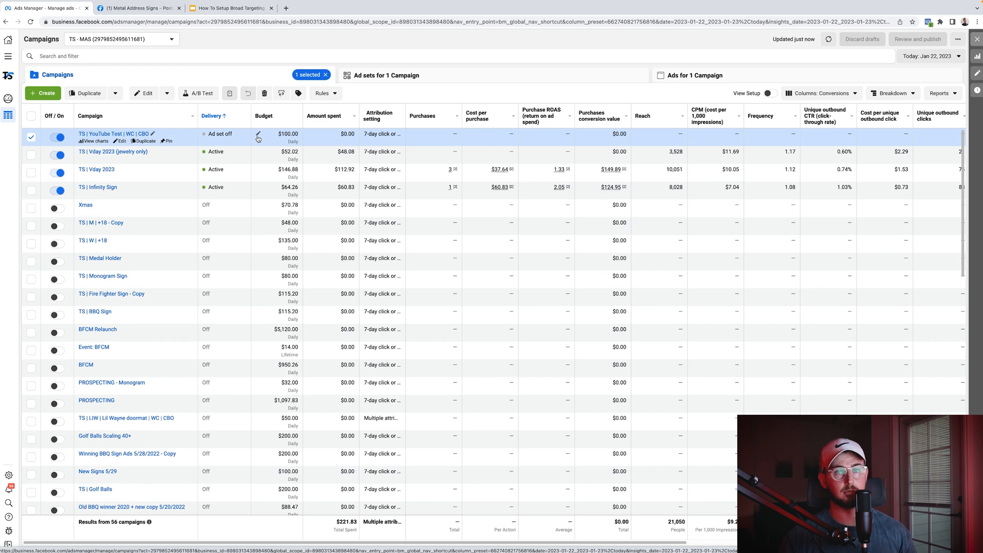
{"action": "left_click", "coordinate": [230, 8]}
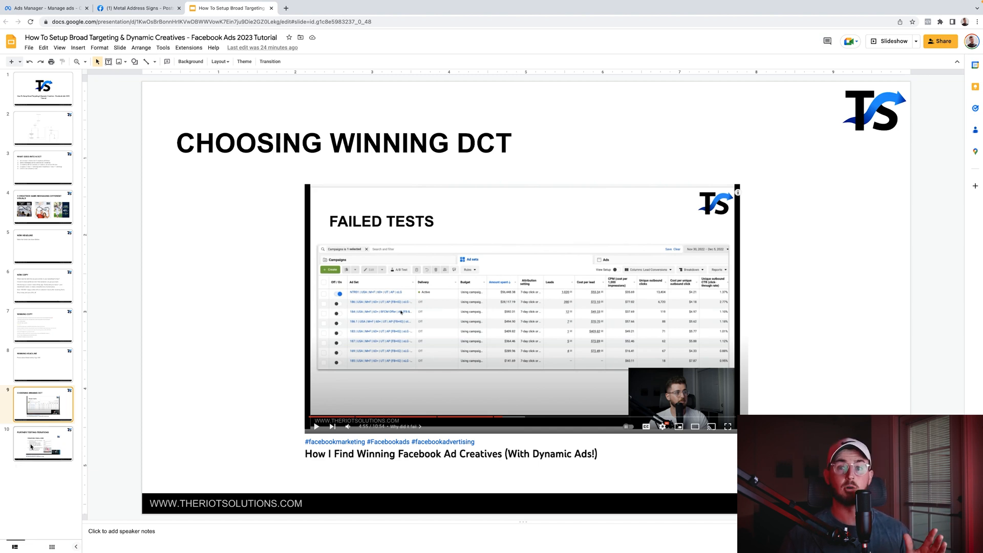
{"action": "left_click", "coordinate": [31, 446]}
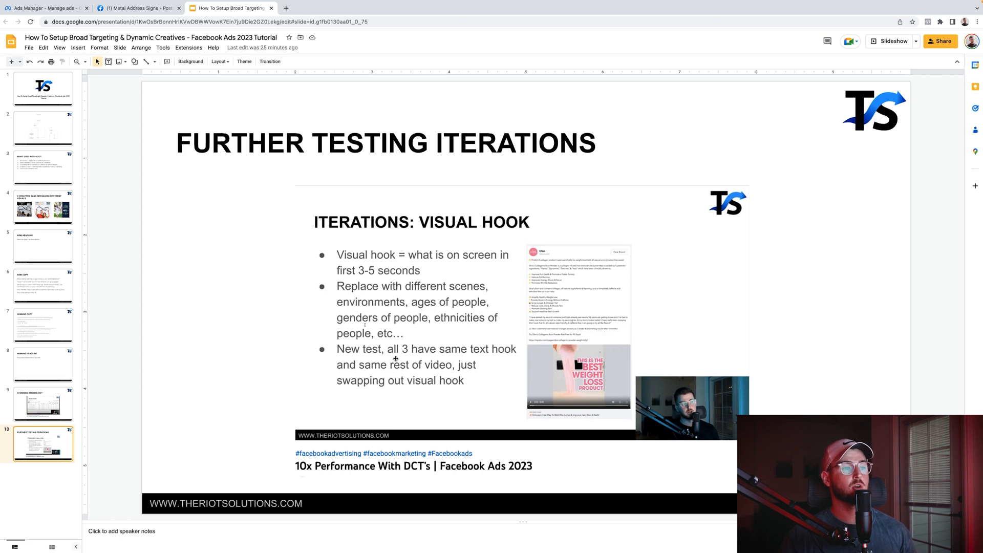